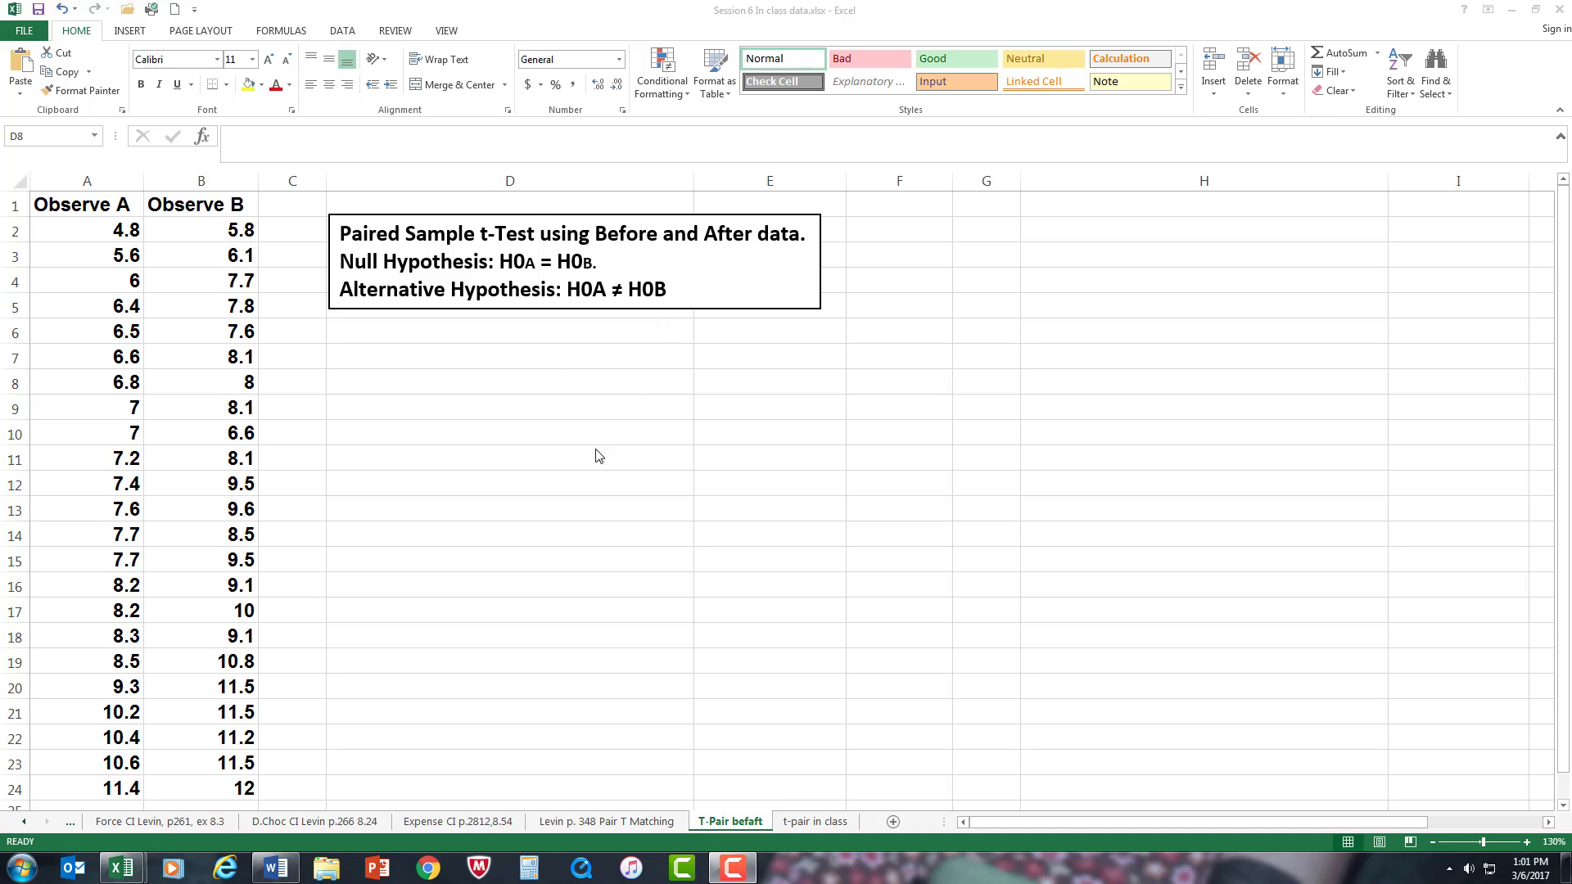
Step: Open t-Test: Paired Two Sample for Means and clear its prefilled ranges and output location
click(343, 33)
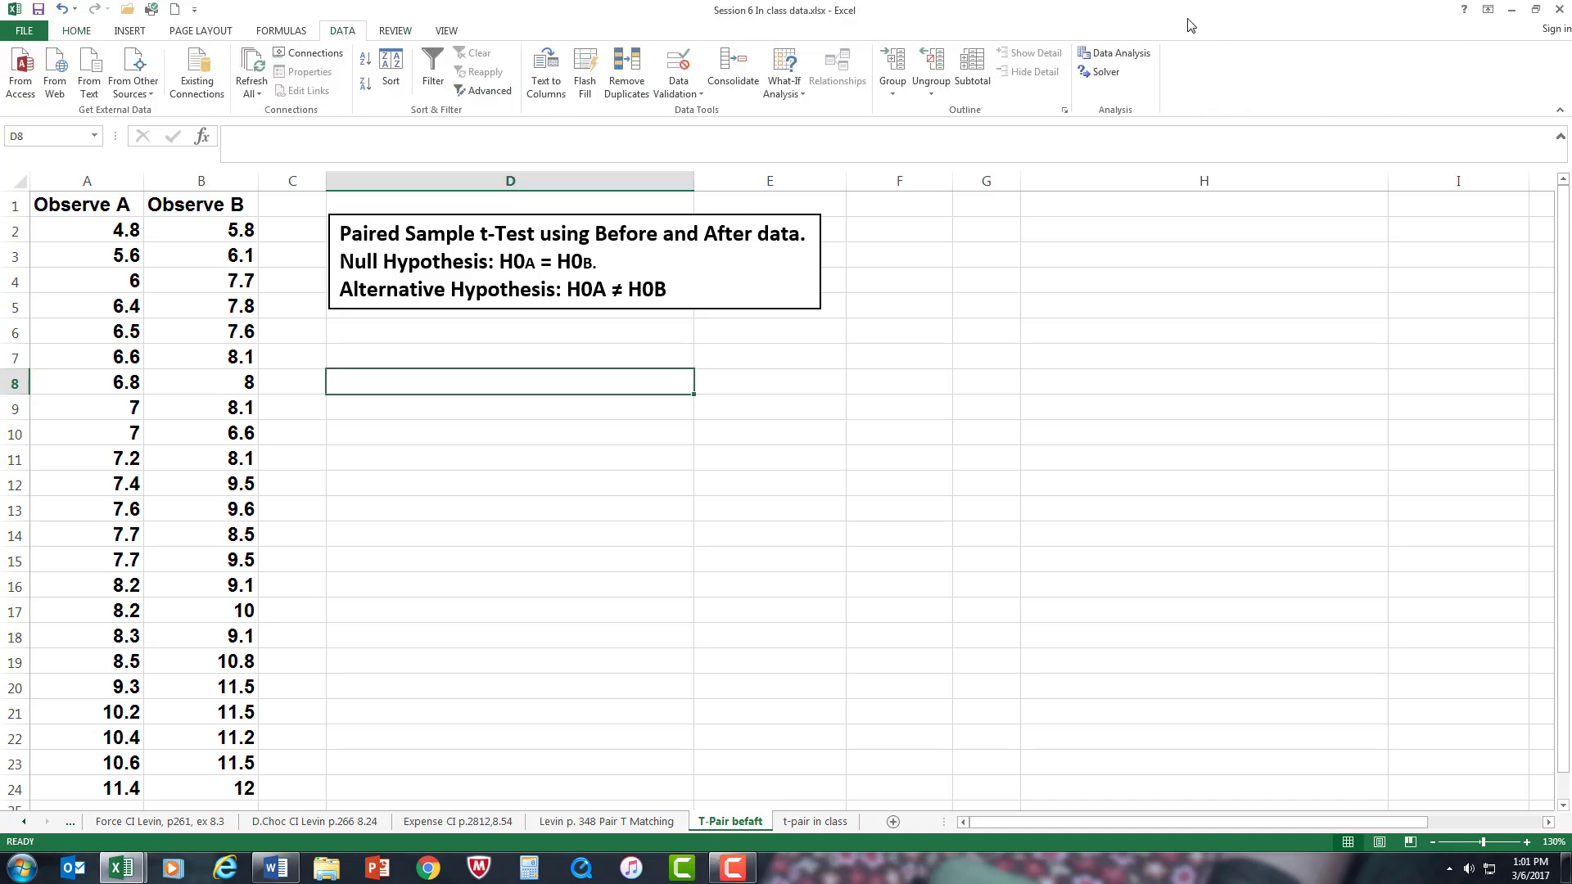
click(1103, 54)
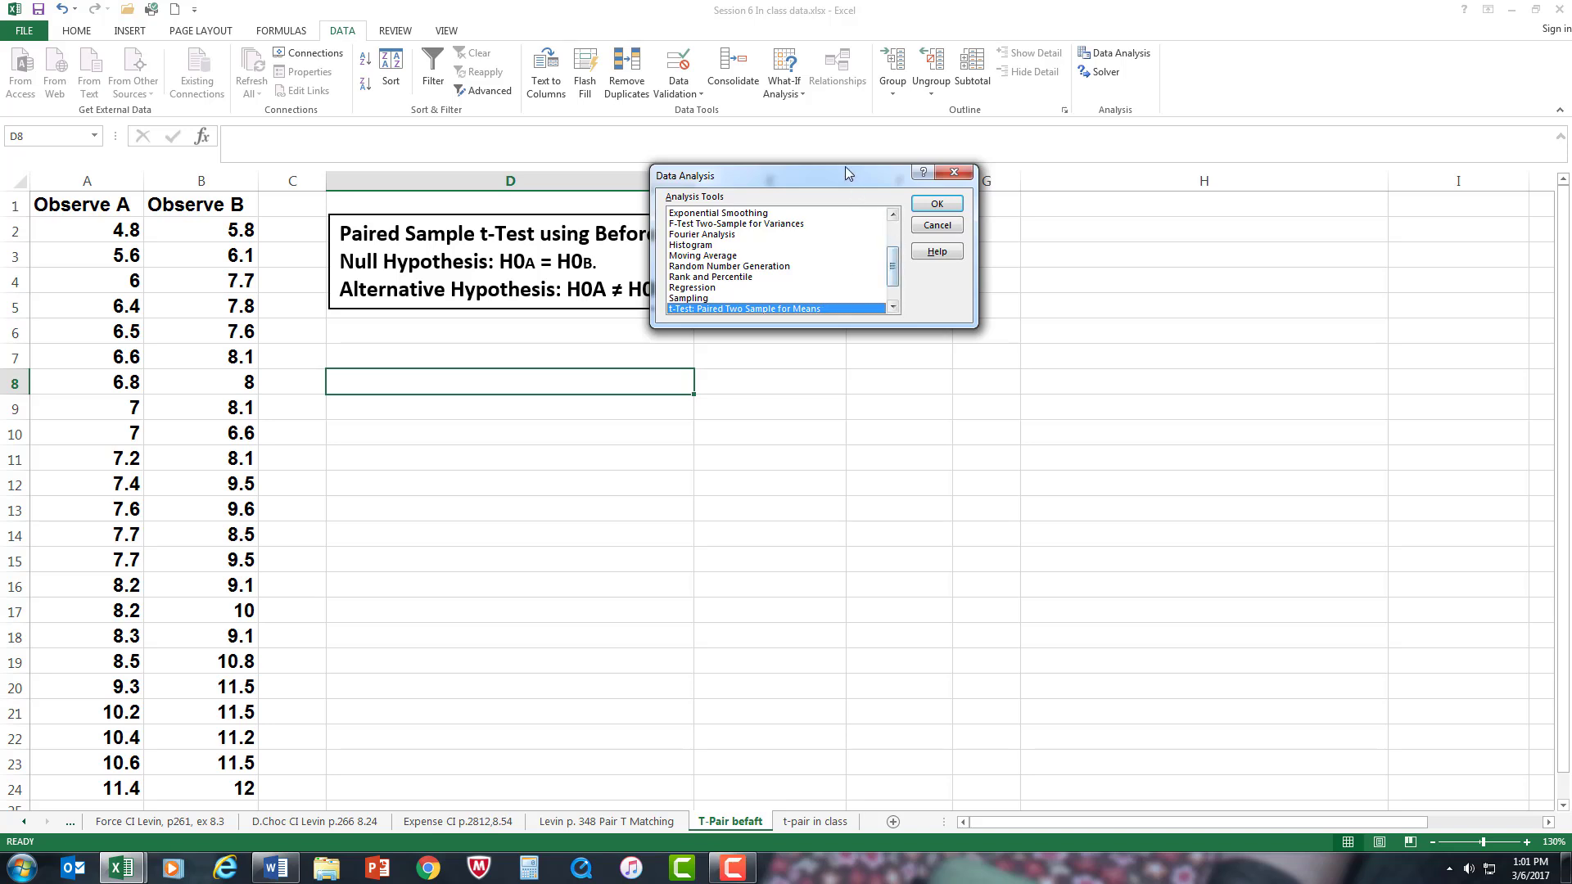
drag(845, 166, 1015, 64)
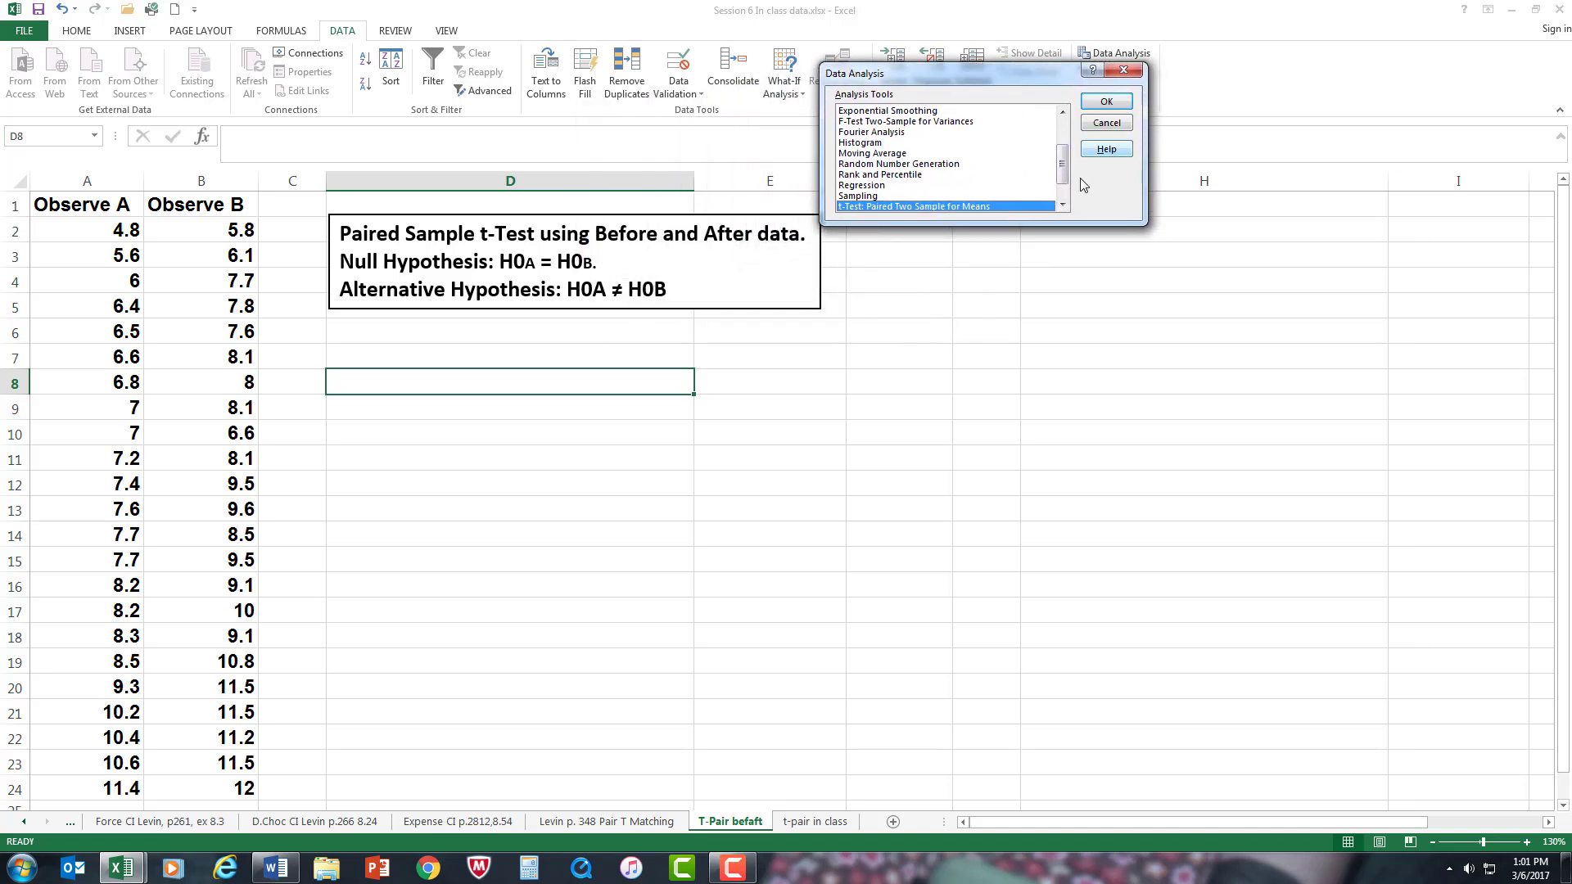
mouse_move(1062, 166)
mouse_down()
mouse_move(1065, 139)
mouse_move(1065, 172)
mouse_up()
click(1118, 103)
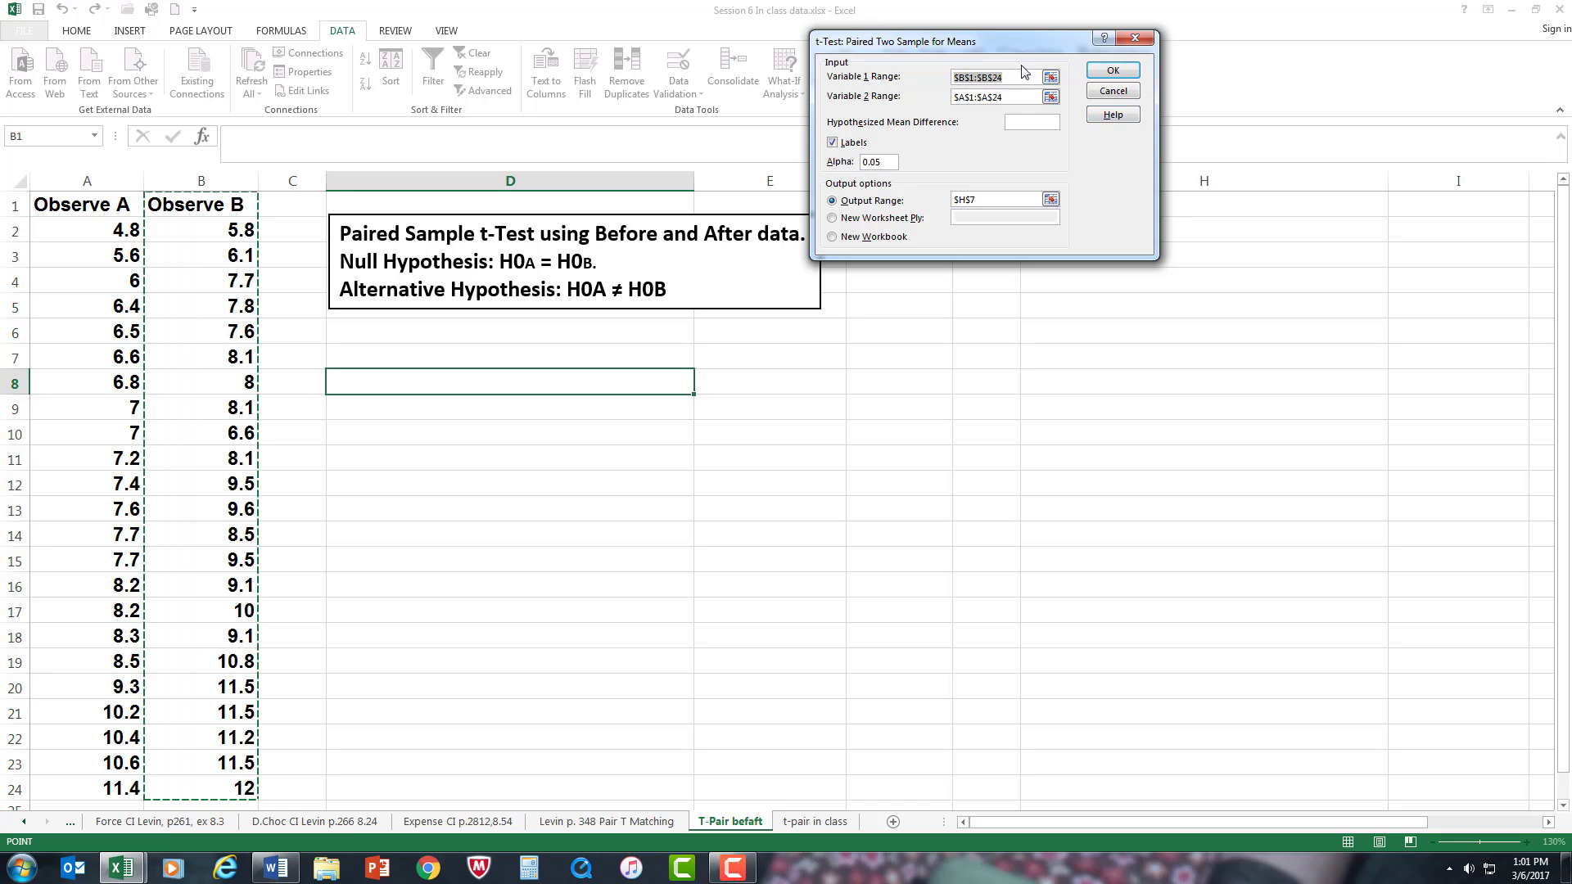
key(BackSpace)
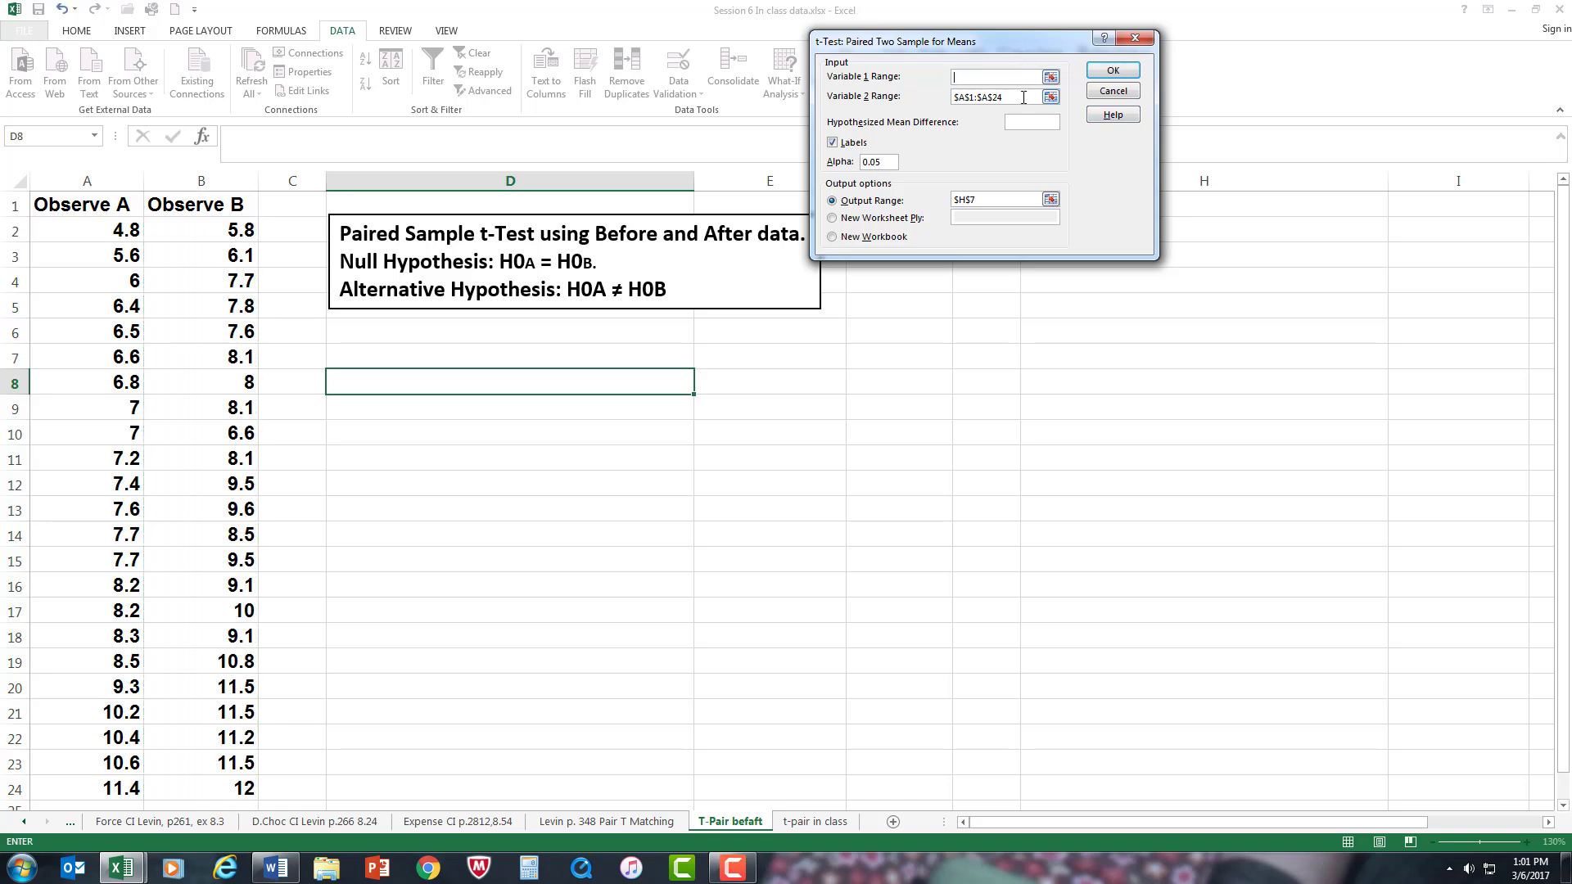
key(Tab)
key(BackSpace)
double_click(972, 200)
key(BackSpace)
Step: Set Variable 1 Range to A1:A24 and start Variable 2 Range at B1
click(1015, 76)
drag(94, 200, 108, 693)
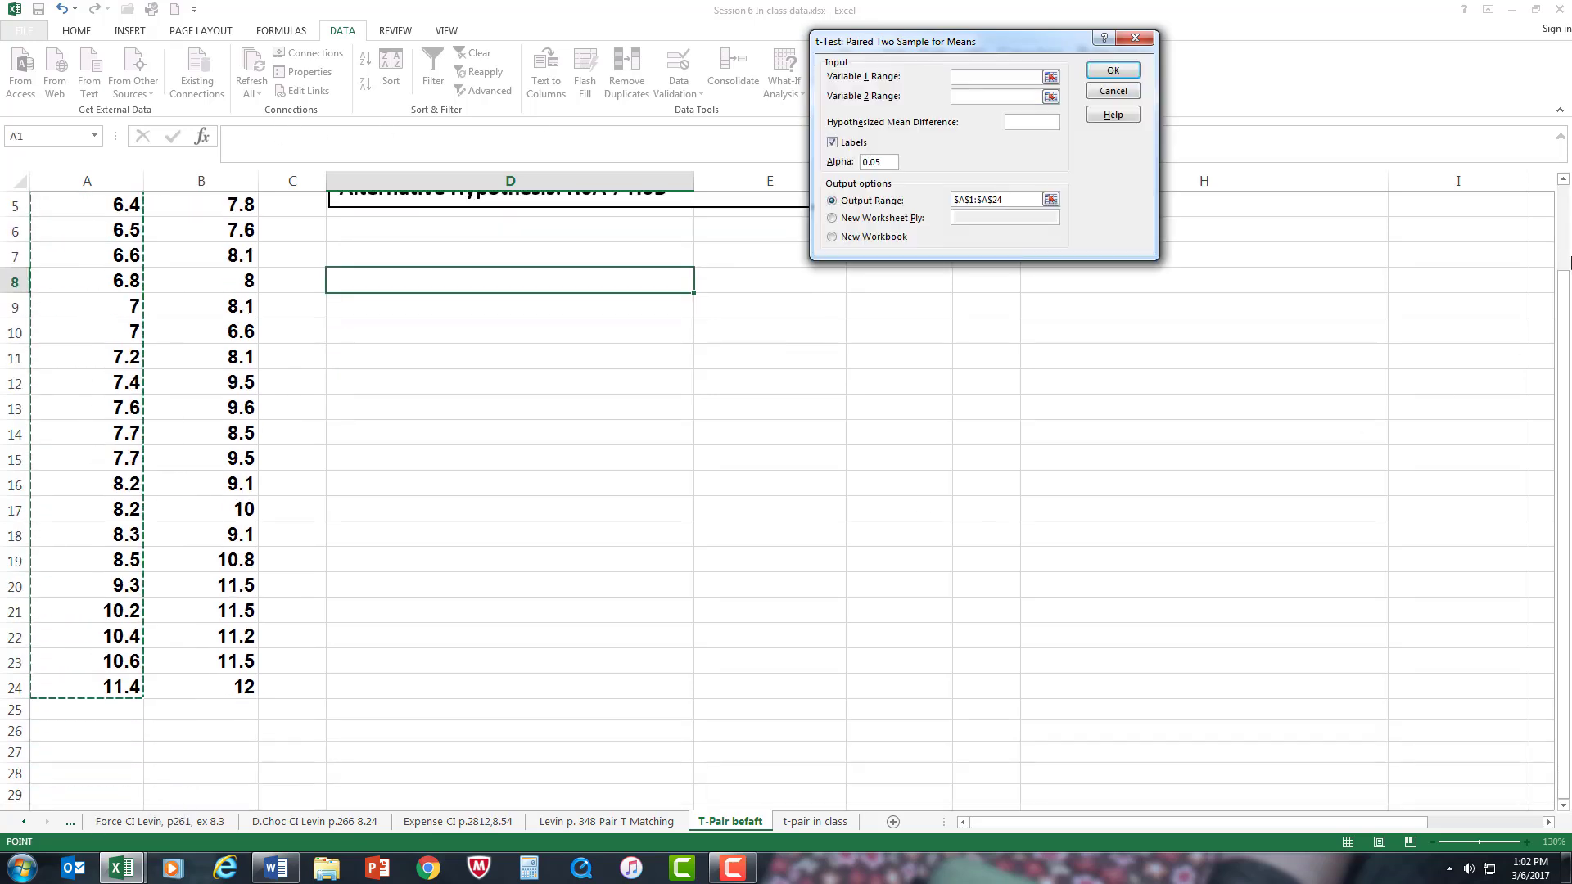
scroll(1565, 456, up, 2)
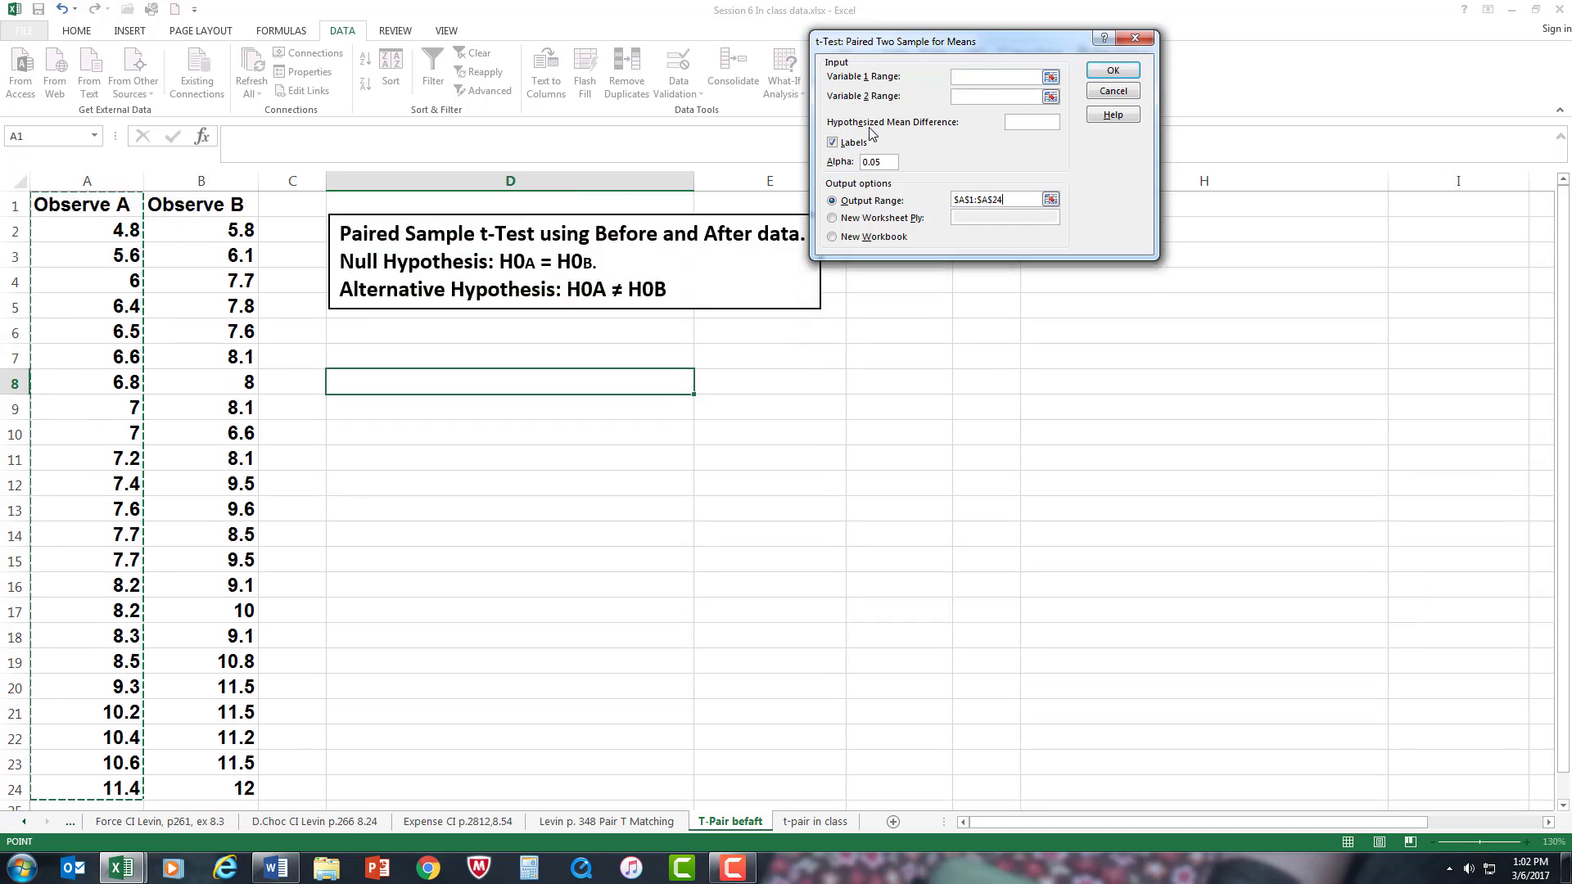
click(995, 77)
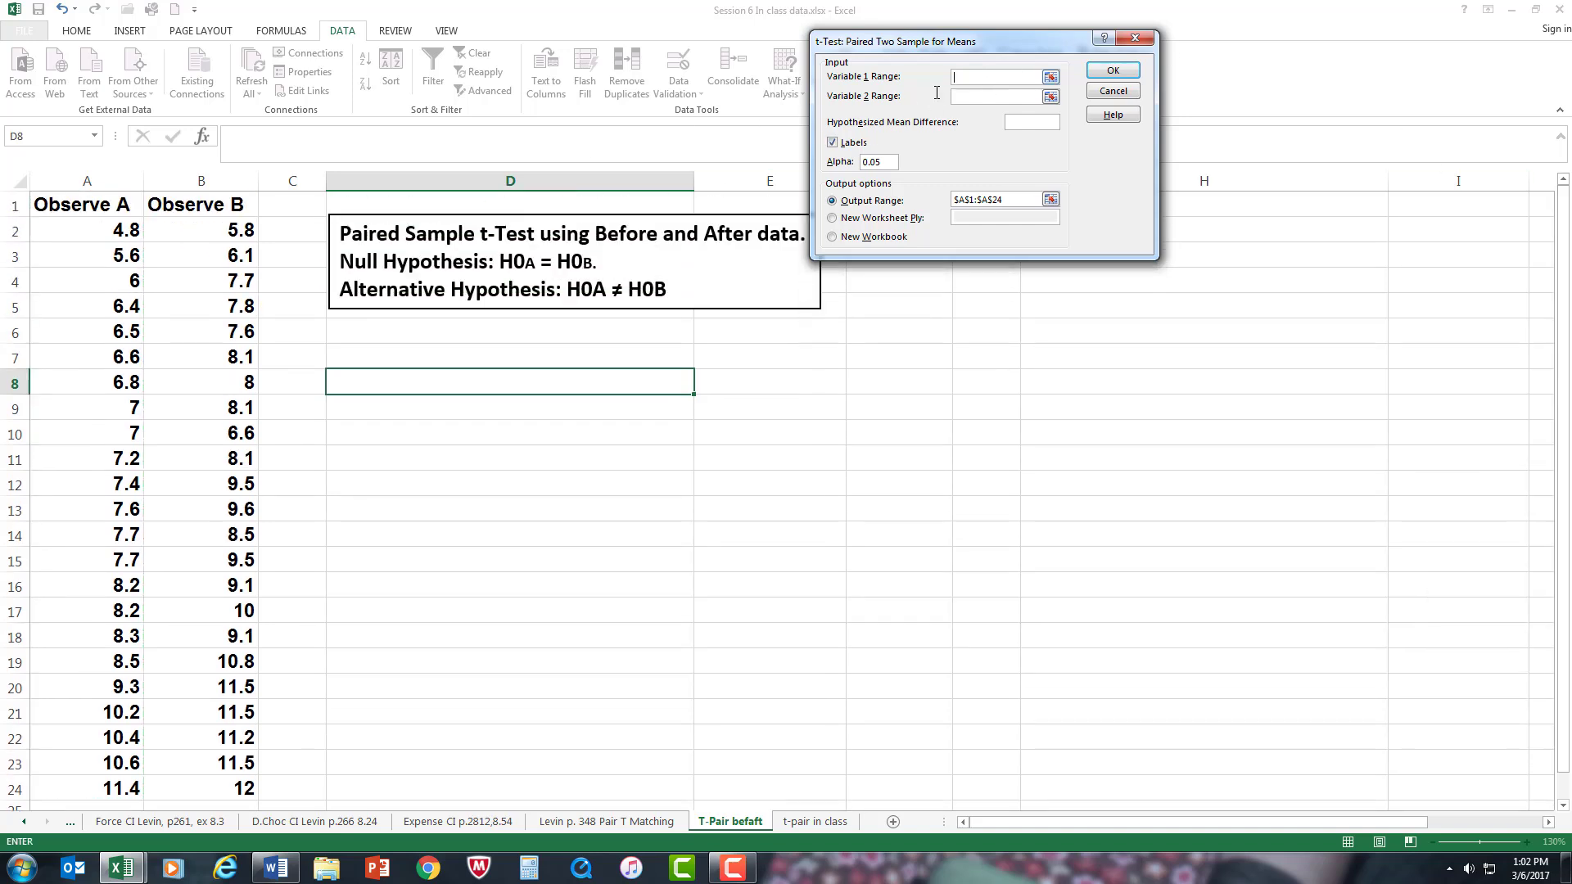
click(121, 204)
drag(121, 204, 88, 709)
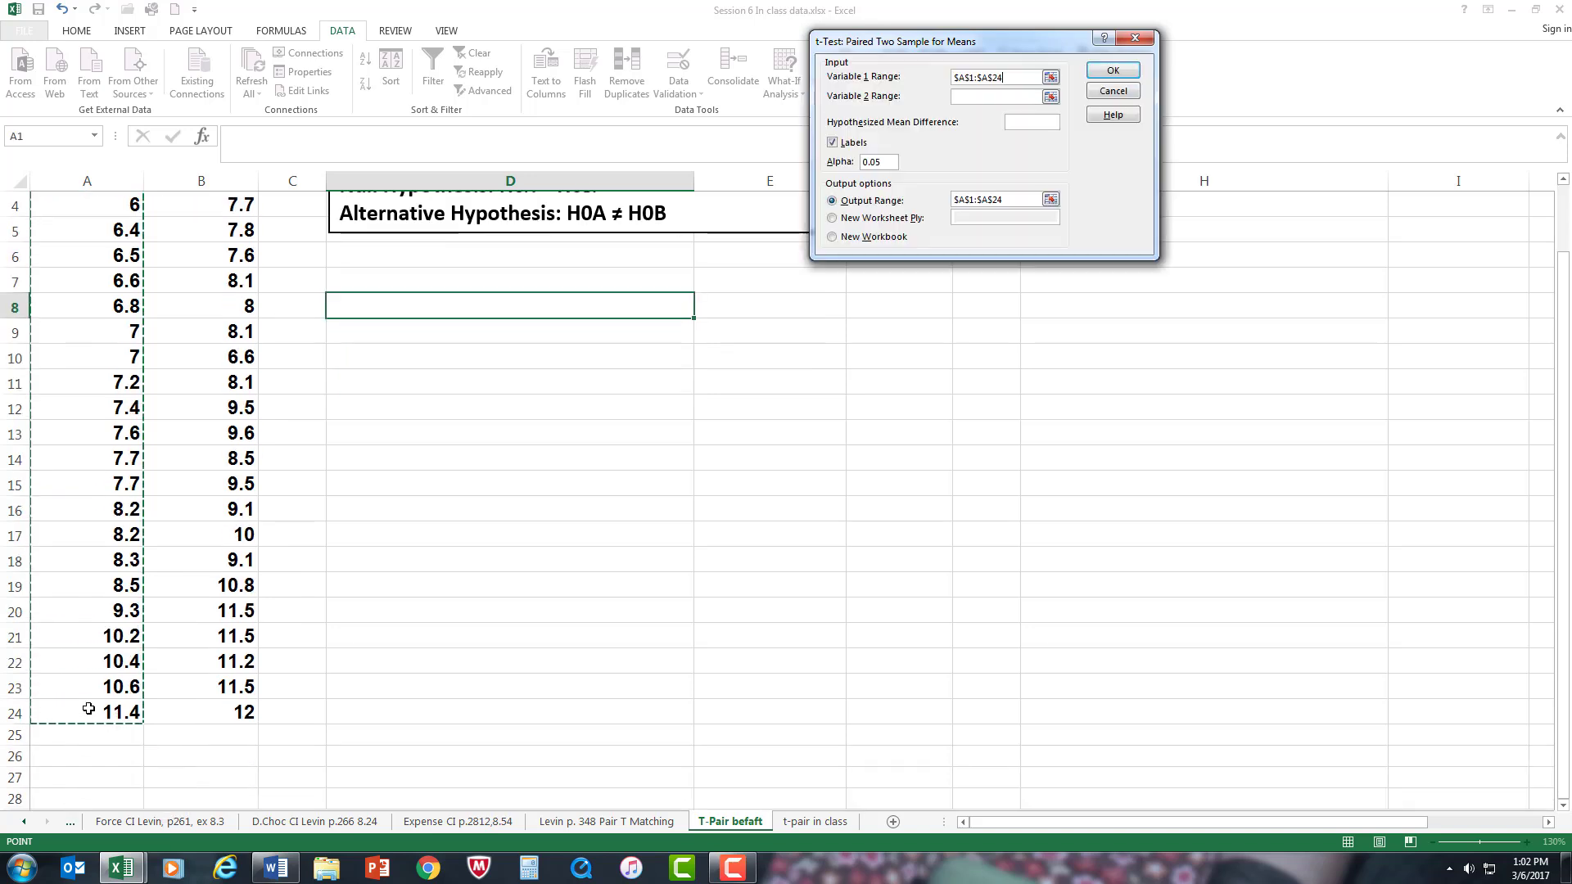
click(969, 95)
drag(1564, 499, 1564, 481)
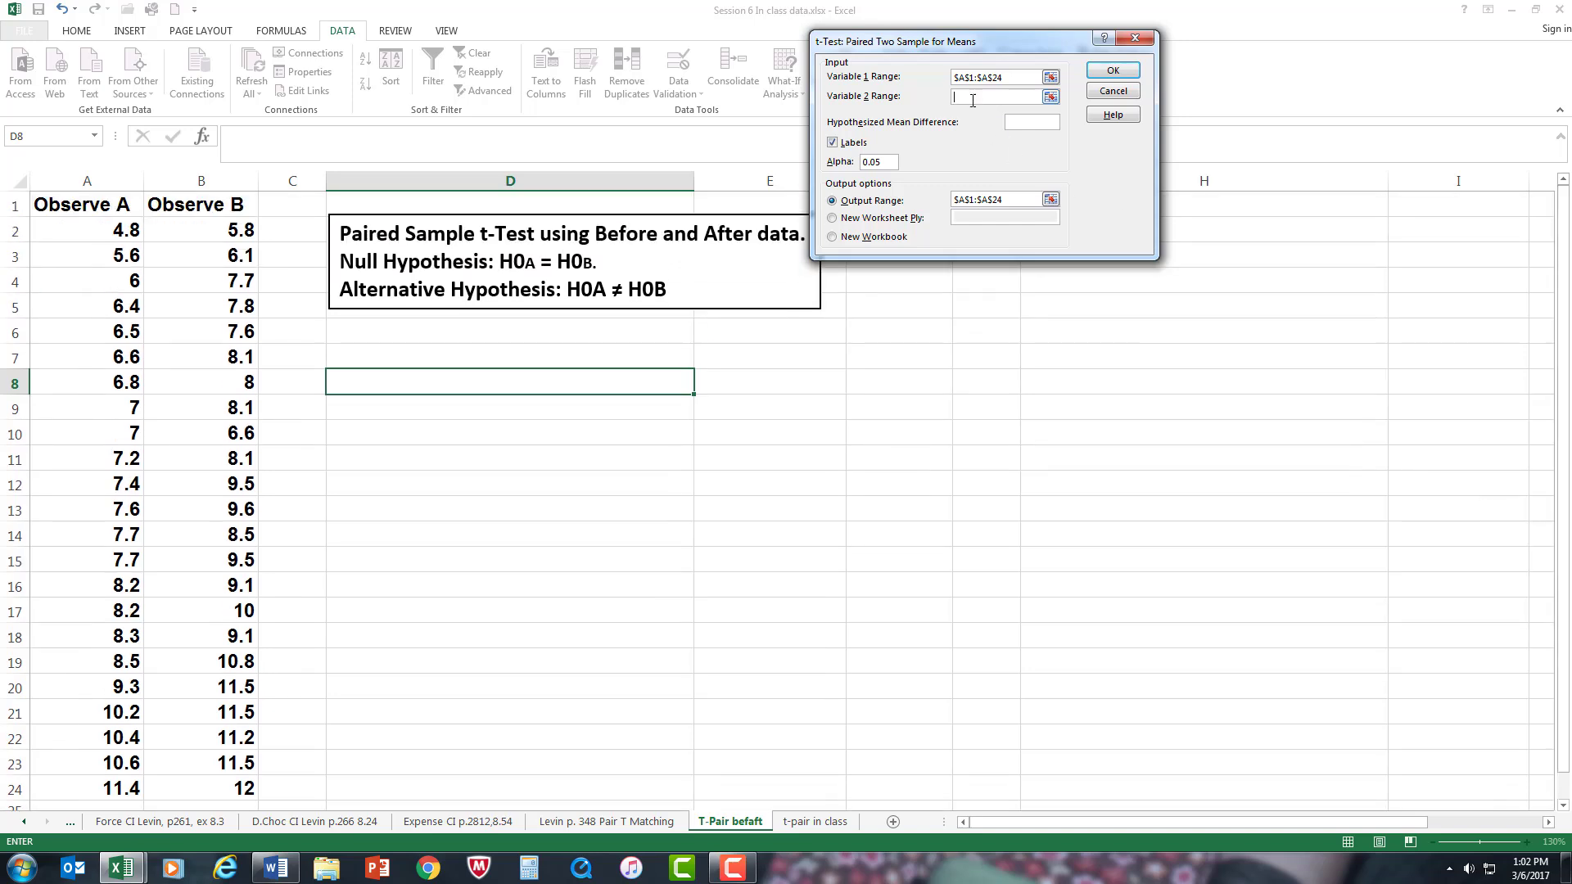
click(203, 204)
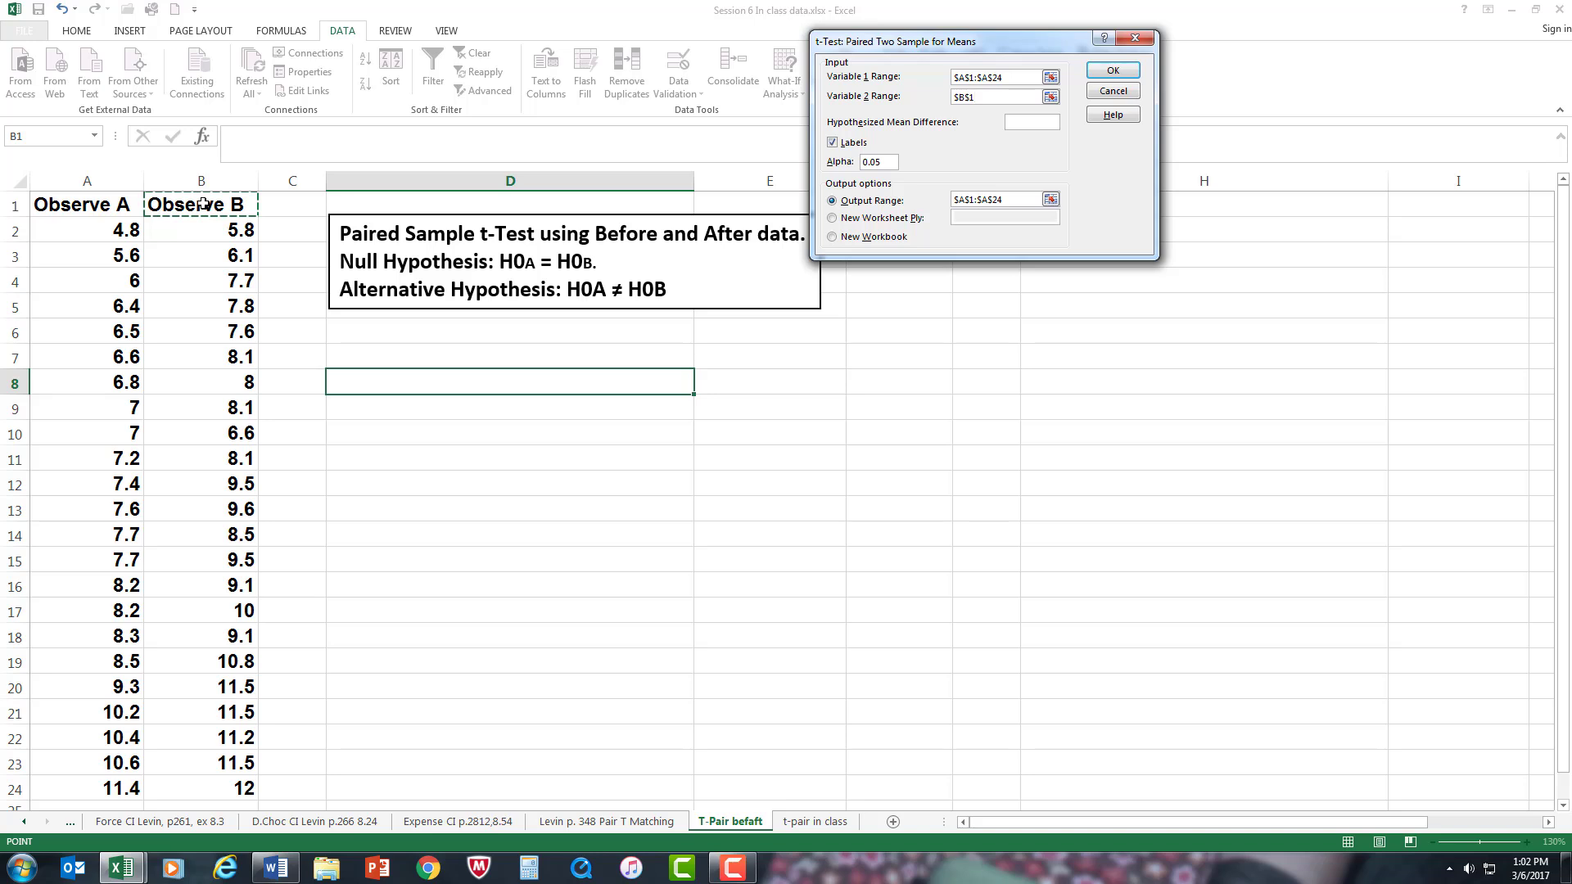
Step: Extend Variable 2 to B1:B24, set the output to D7, and run the paired t-test
key(ctrl+shift+Down)
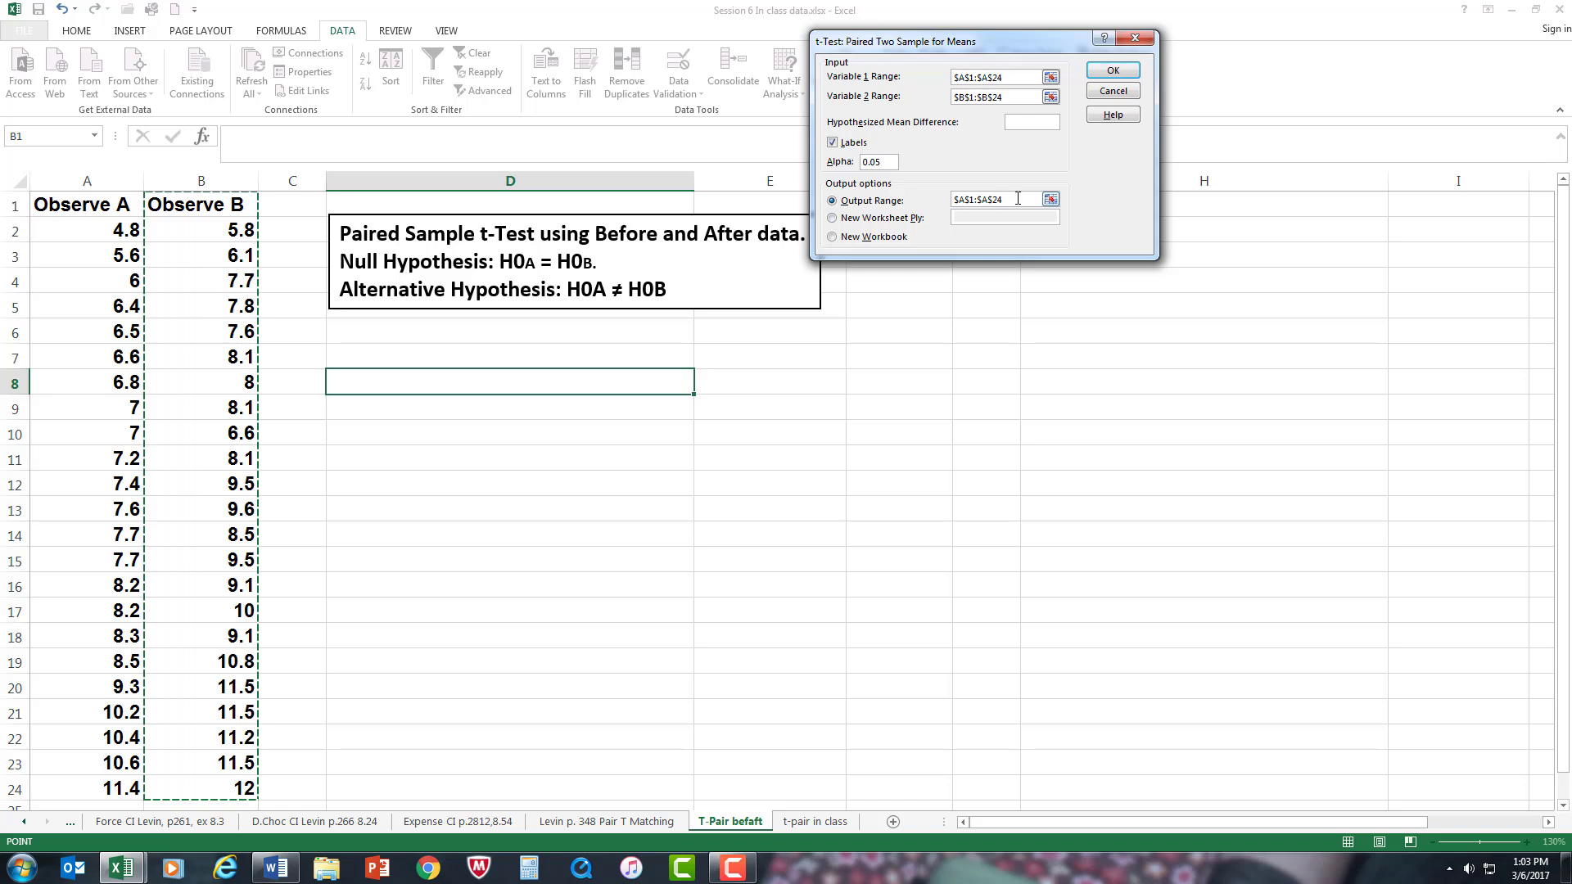
drag(1018, 199, 950, 203)
key(BackSpace)
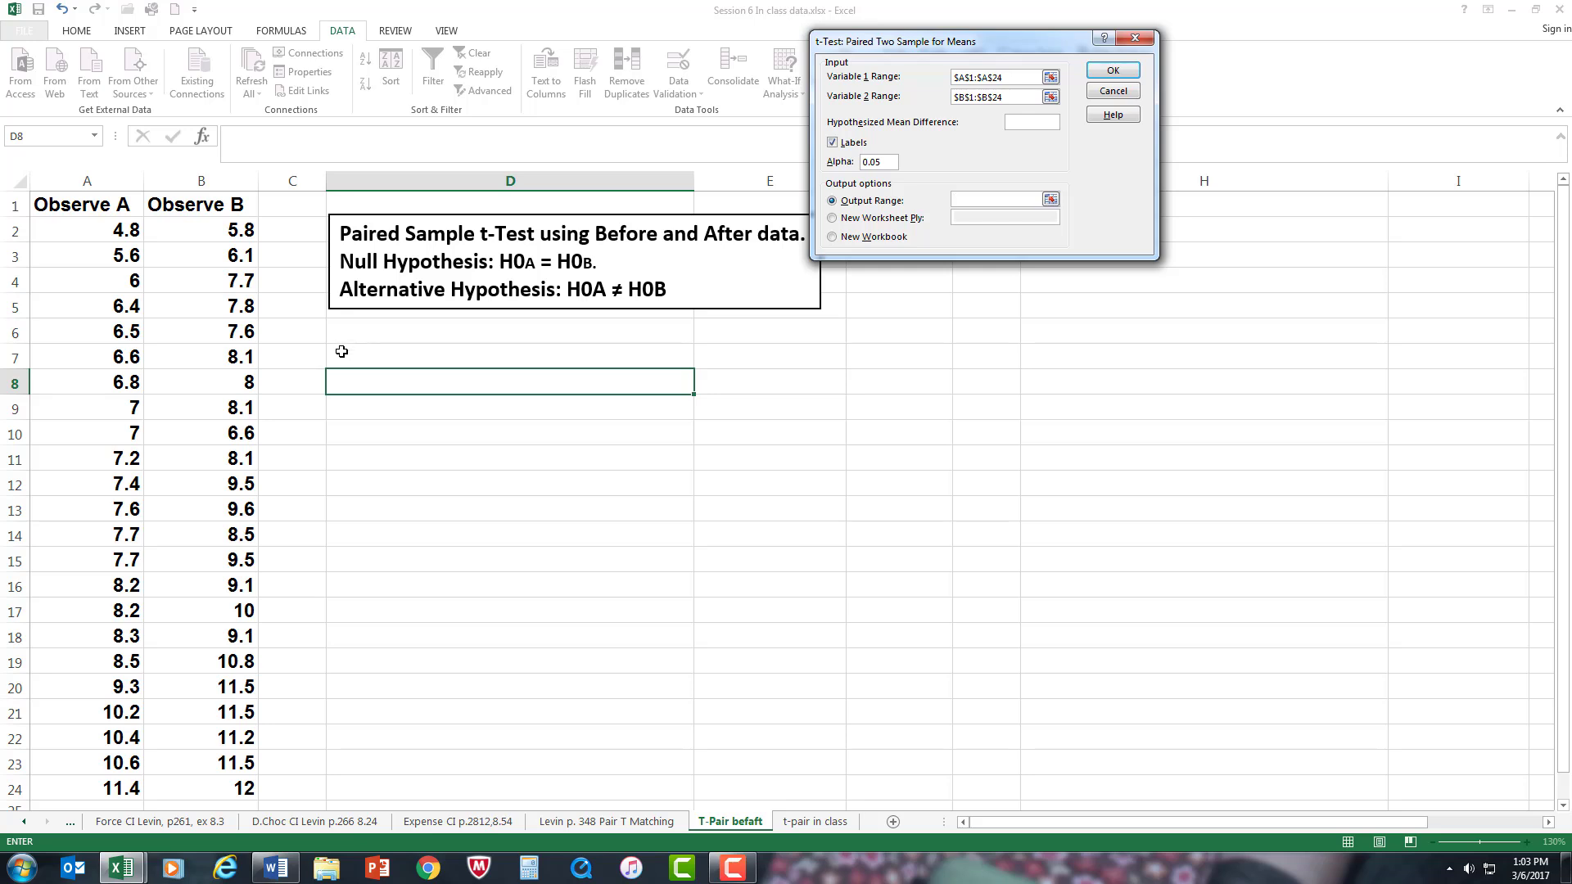
click(369, 345)
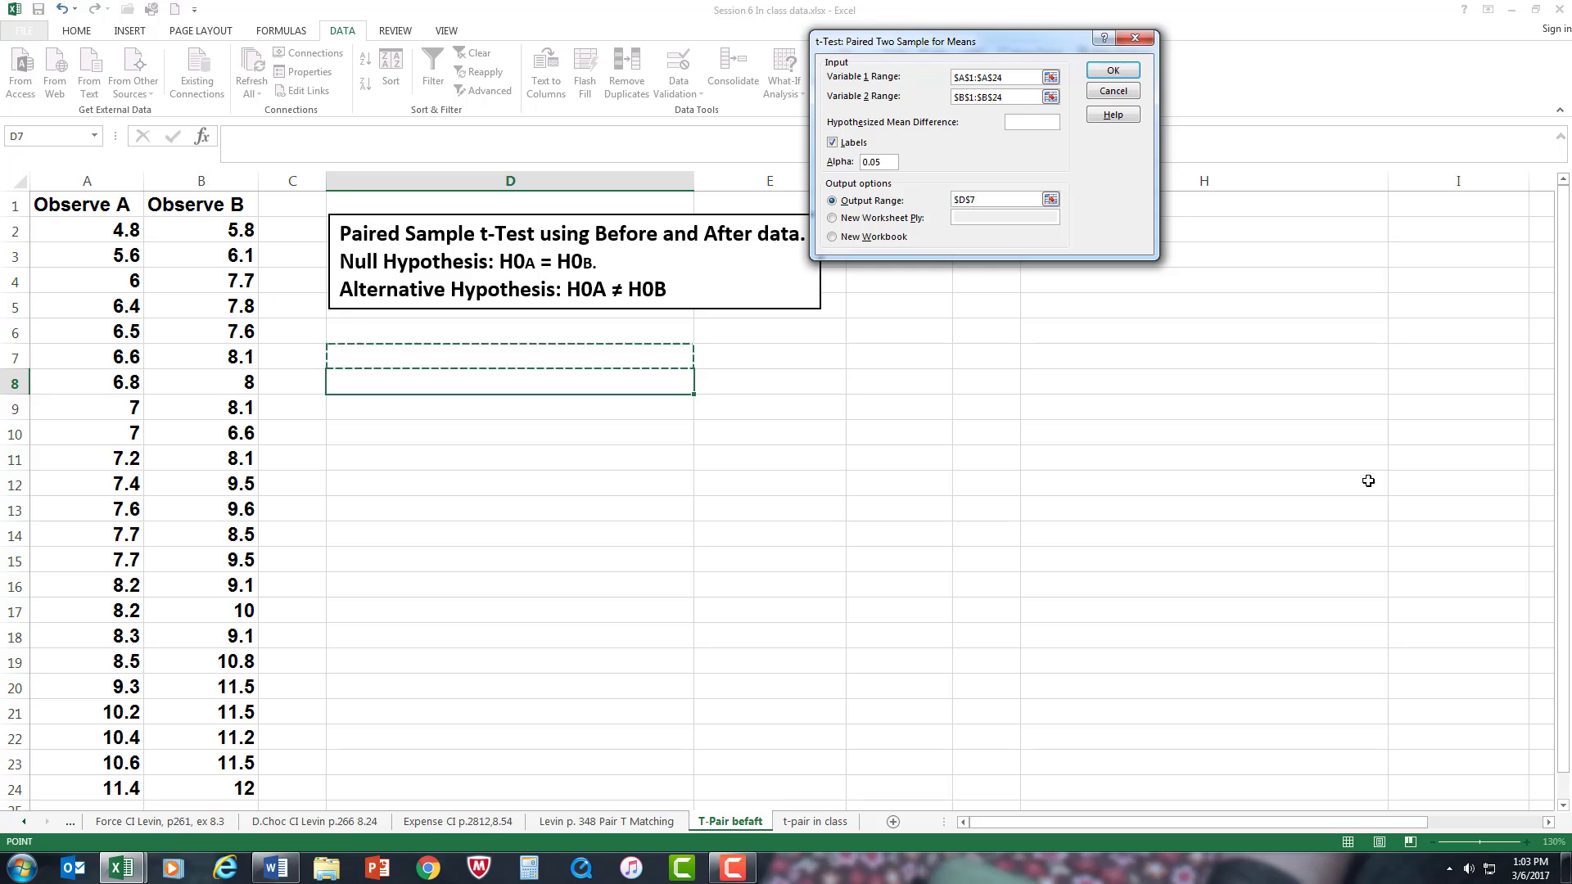
click(1118, 71)
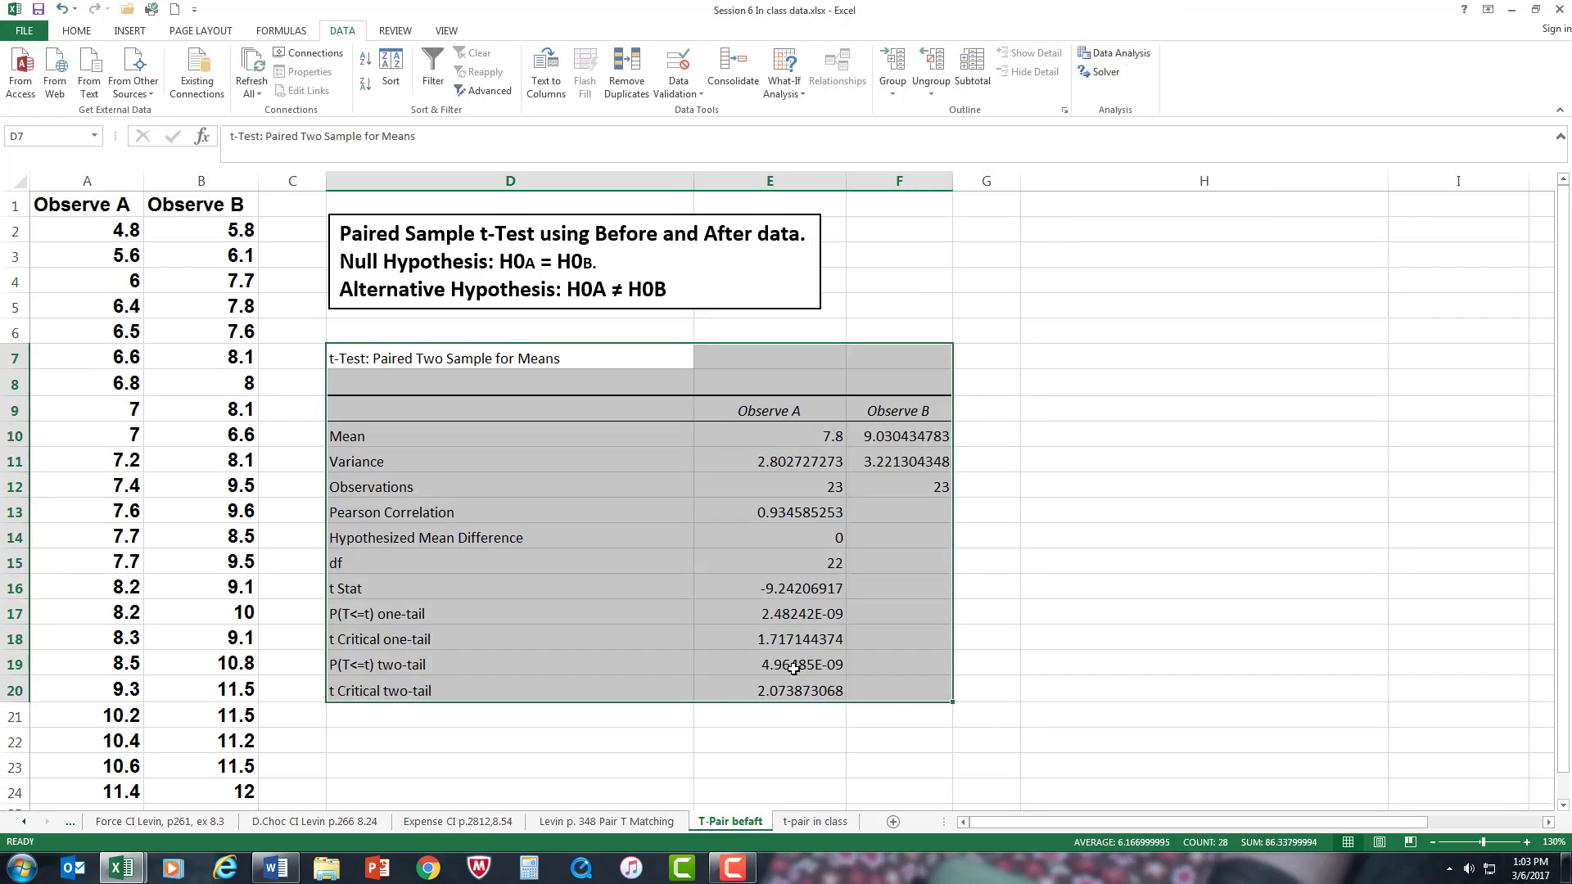
Step: Make the D7:F20 results table text size 16 and bold
click(76, 31)
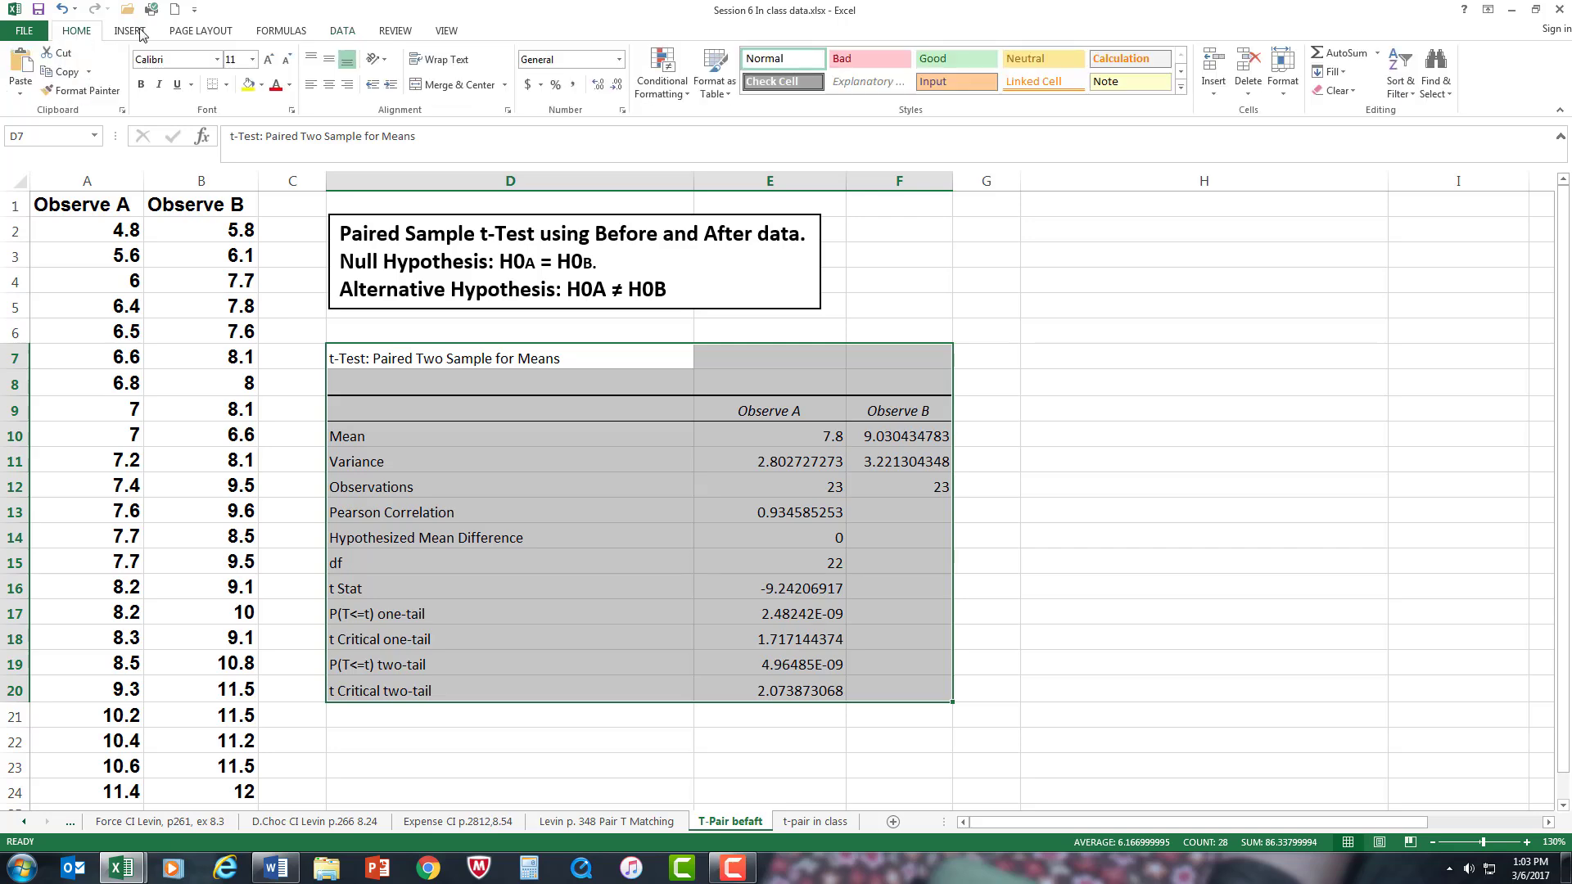
click(254, 59)
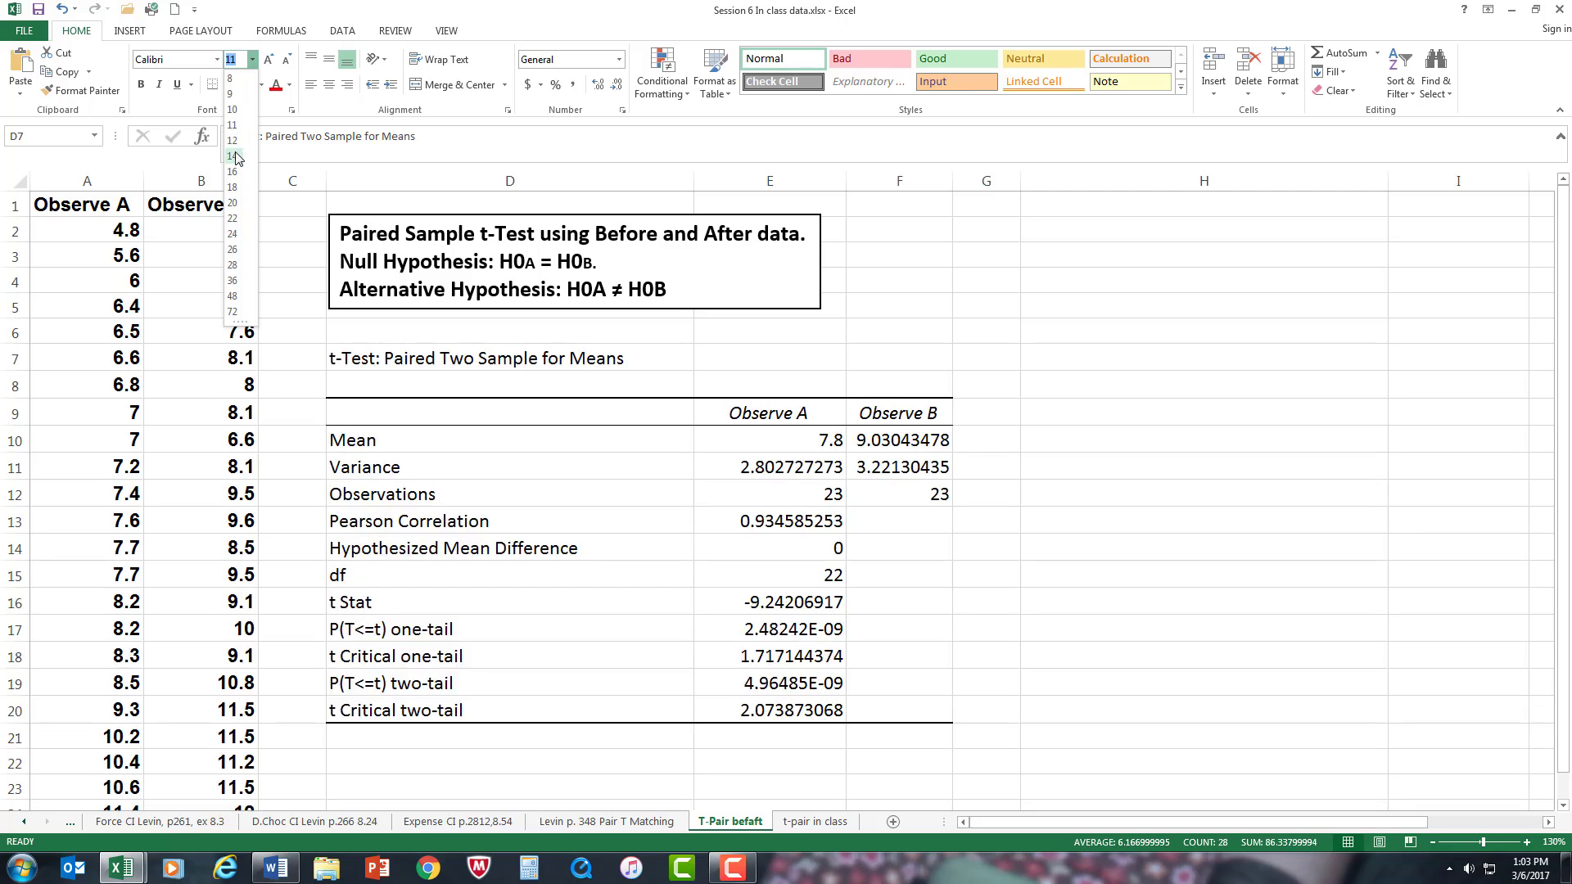
click(234, 171)
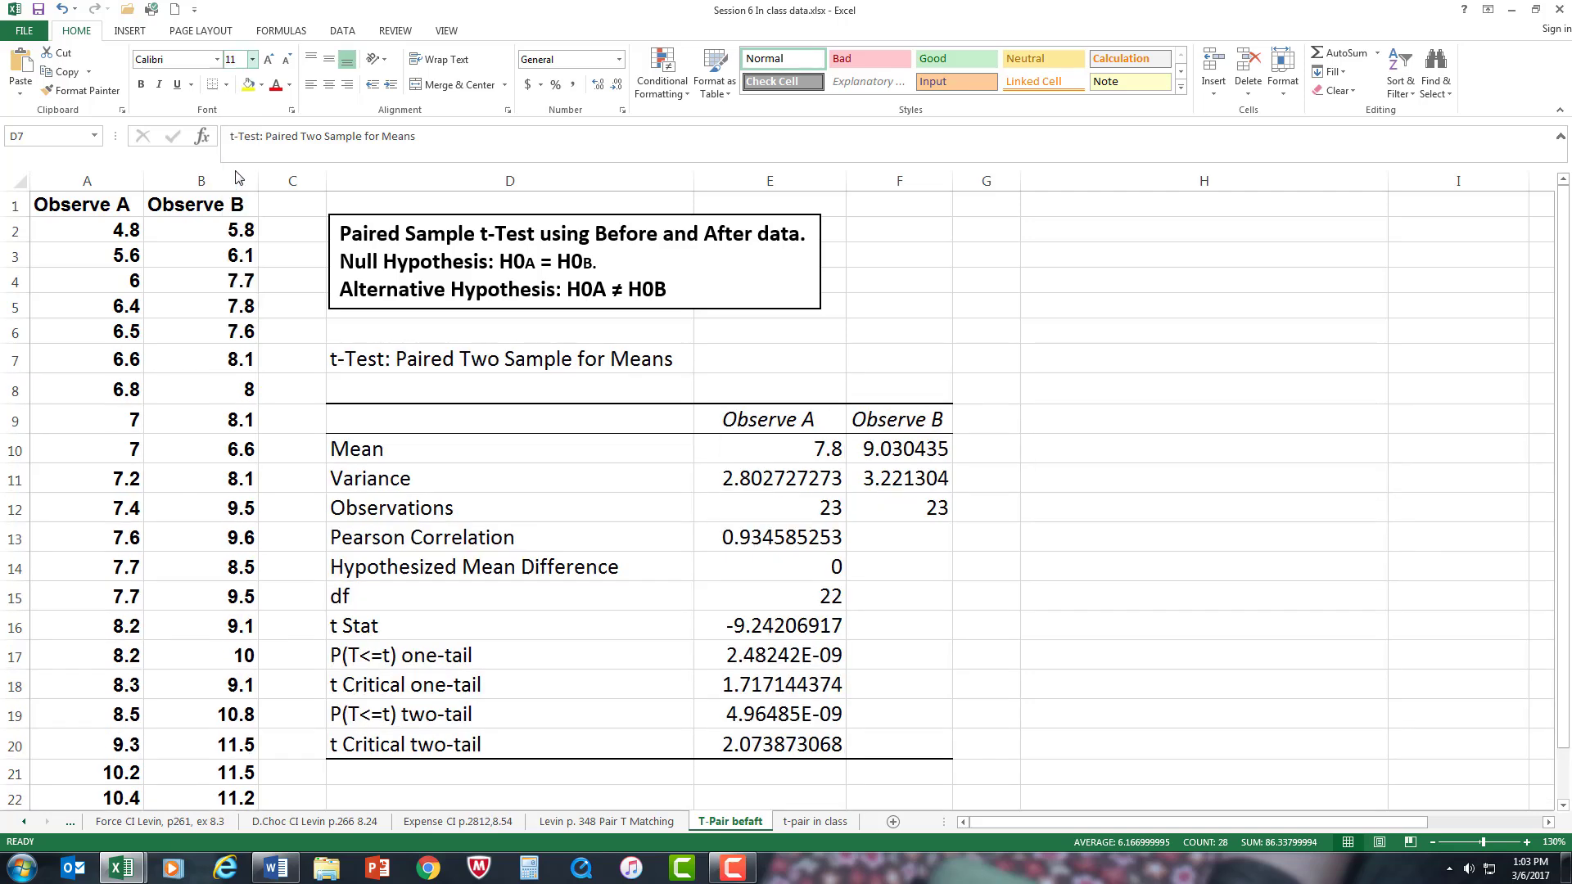
click(141, 85)
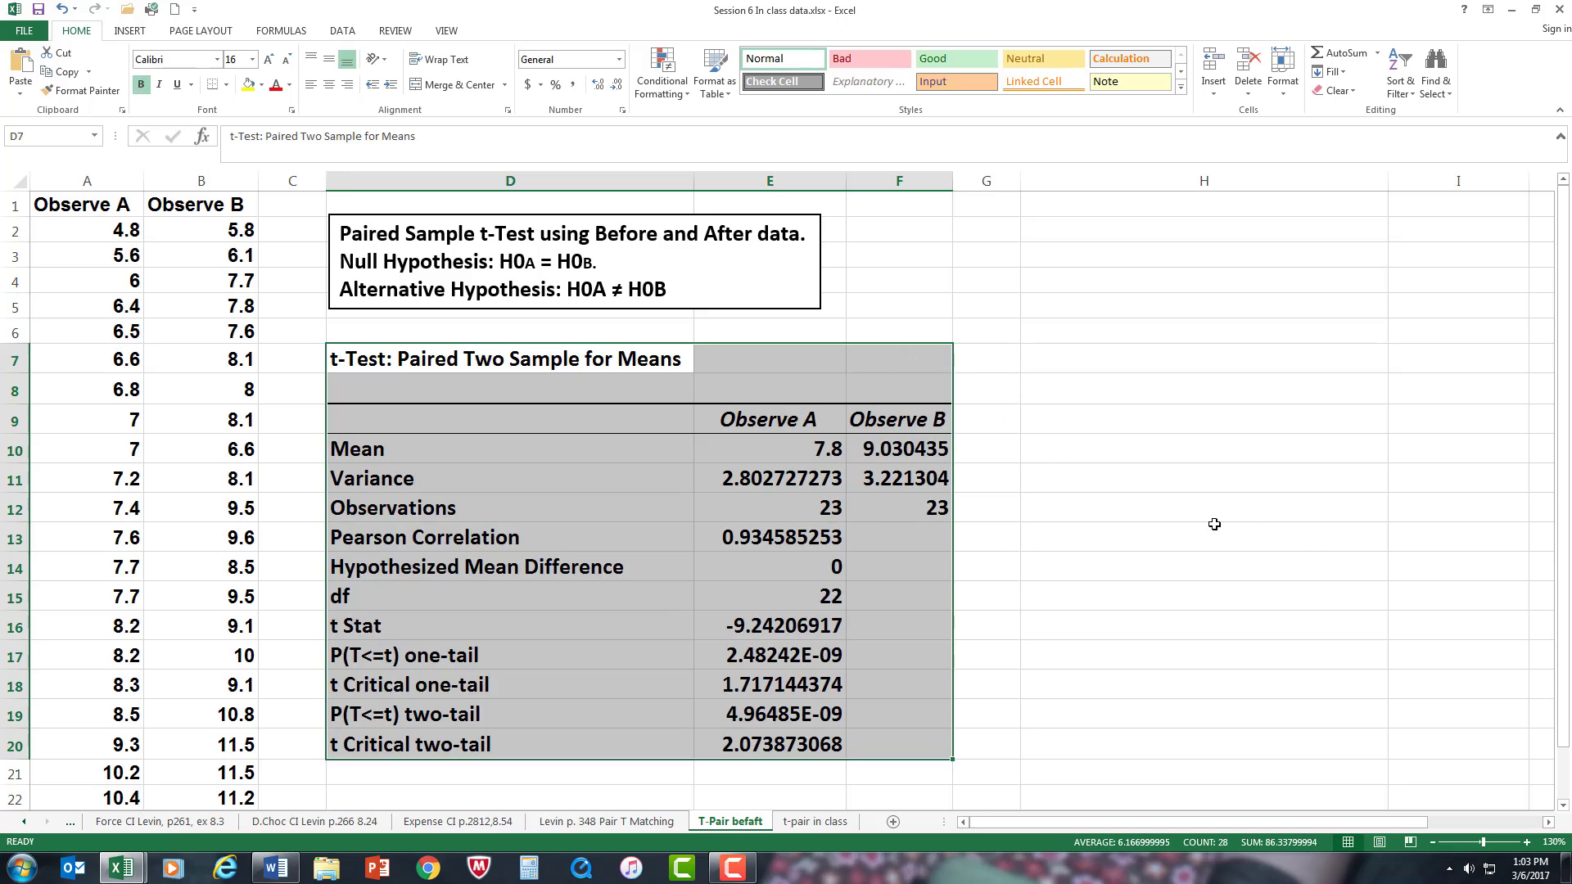
click(1194, 491)
Step: Highlight the Mean row comparing Observe A 7.8 with Observe B 9.030435
scroll(1514, 419, down, 1)
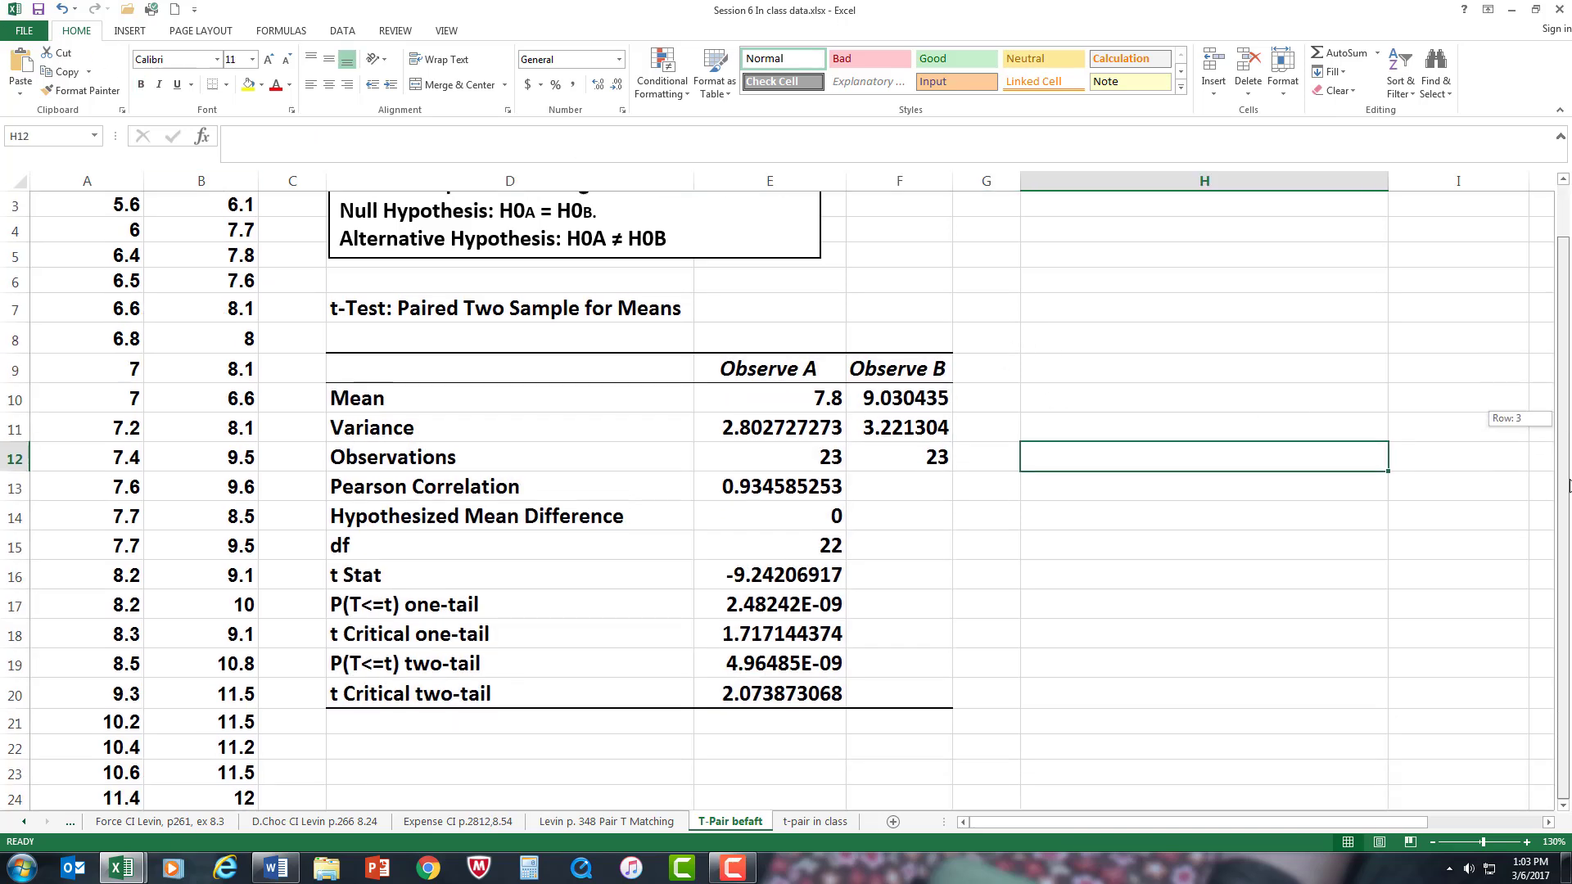
drag(364, 395, 908, 491)
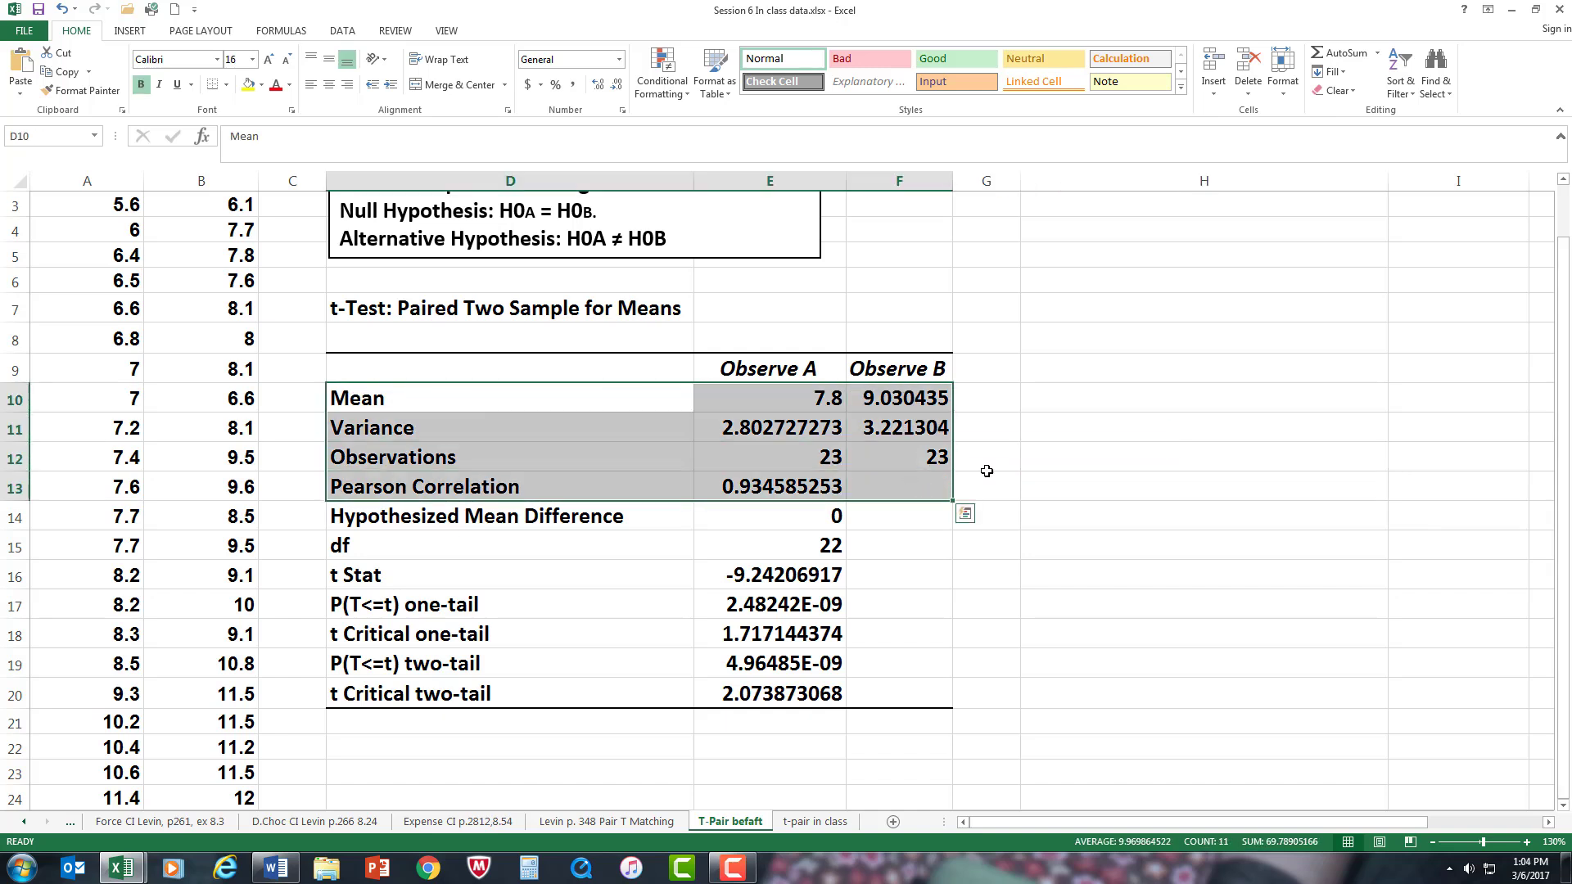
click(1030, 432)
drag(351, 405, 893, 399)
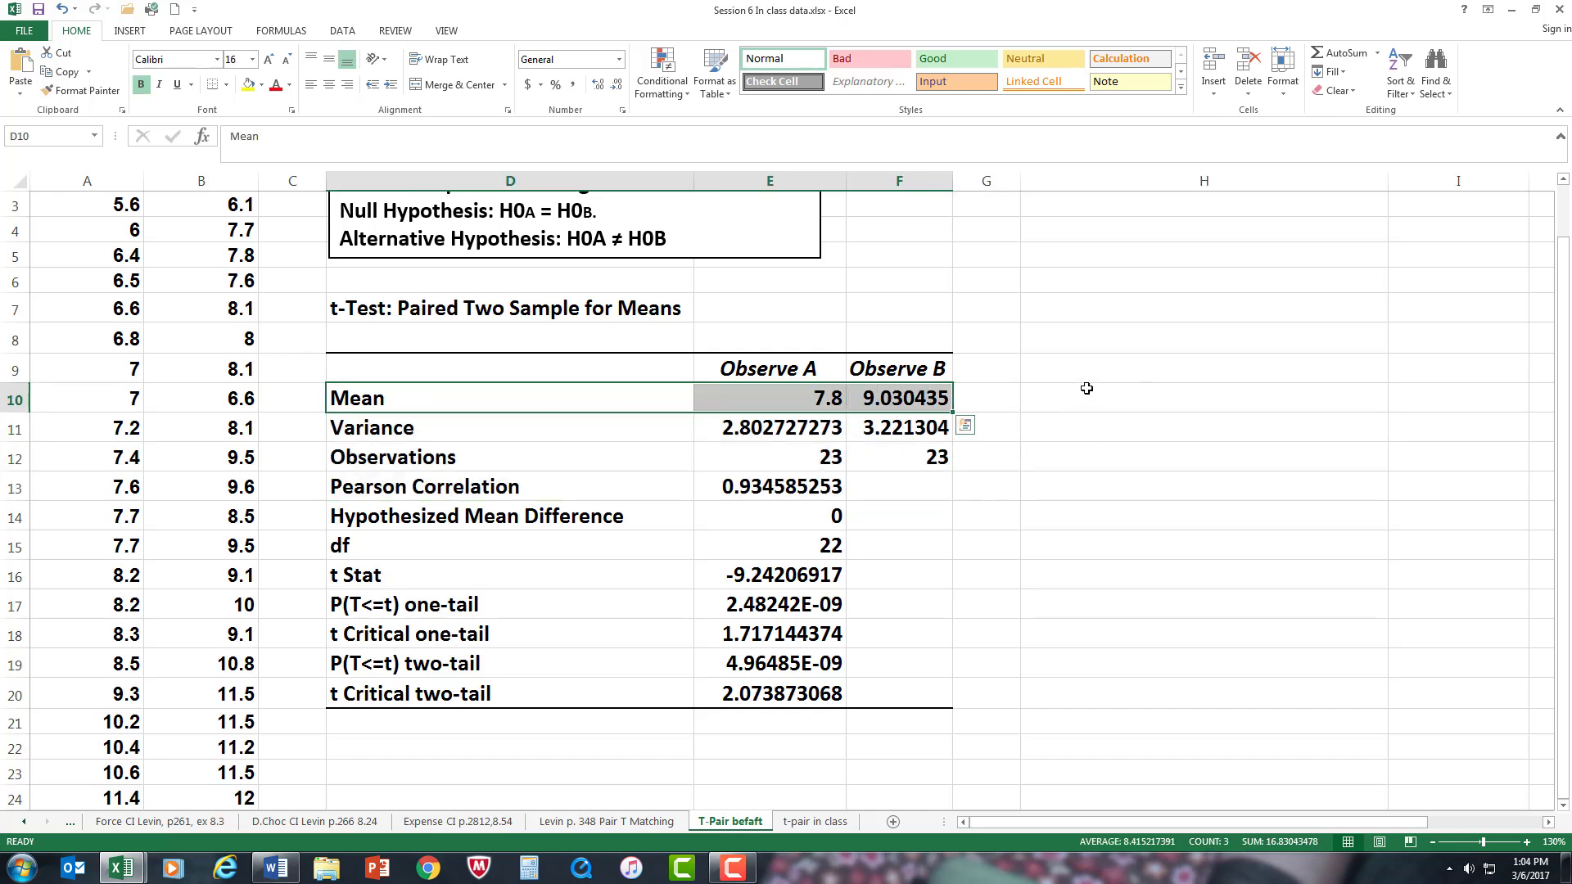
click(1061, 386)
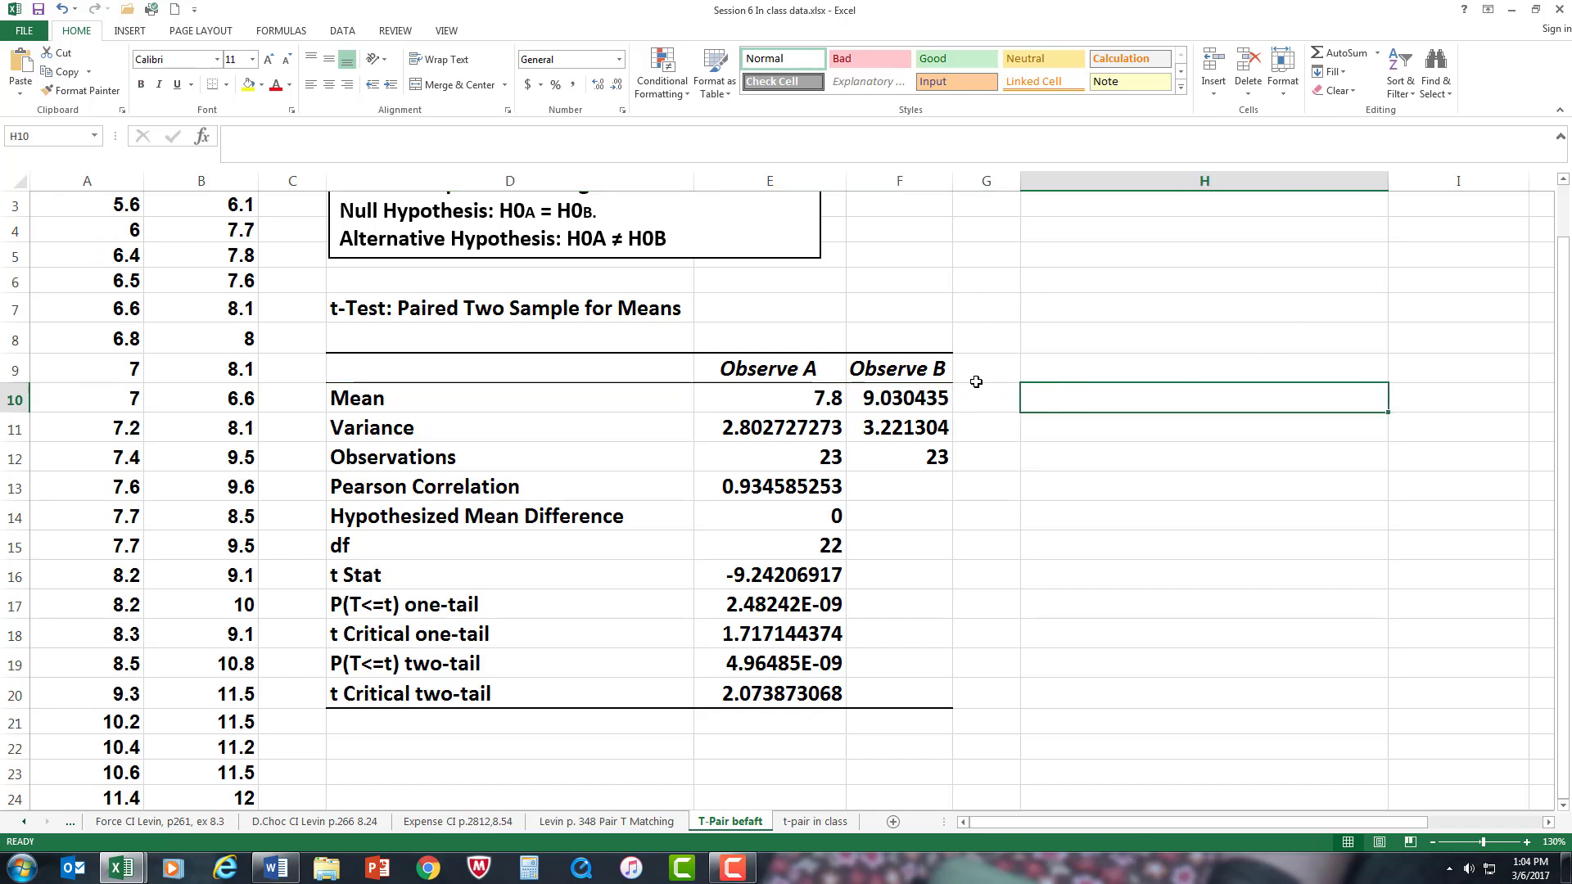
Step: AutoFit columns F and E so values like 9.030434783 display in full
double_click(952, 181)
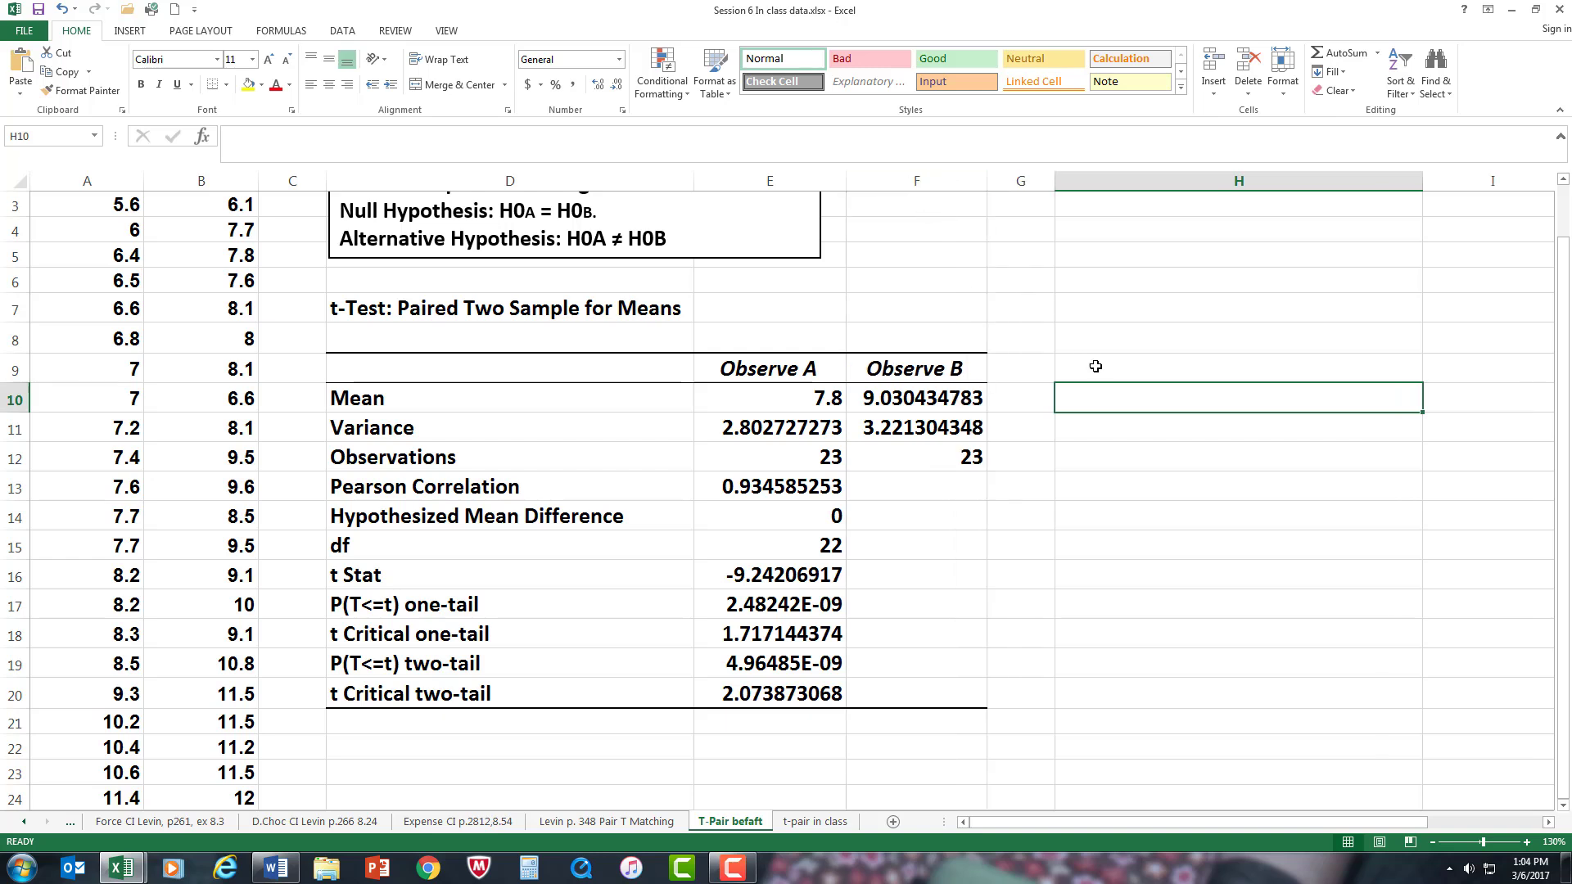
double_click(847, 177)
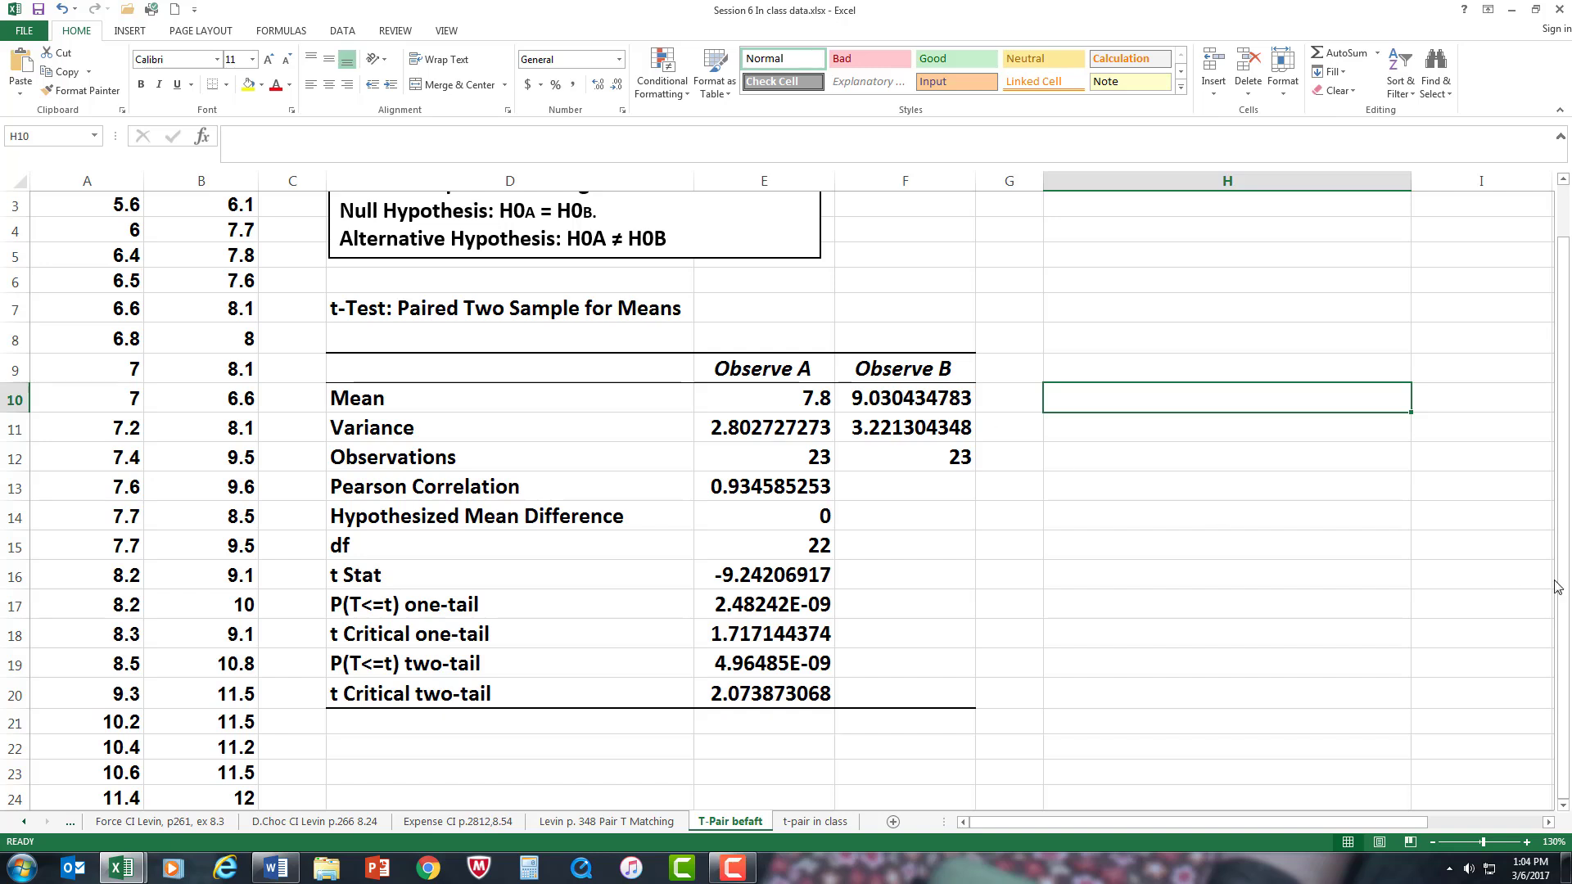
mouse_move(1562, 583)
mouse_down()
mouse_move(1569, 529)
mouse_move(1569, 583)
mouse_up()
click(1141, 520)
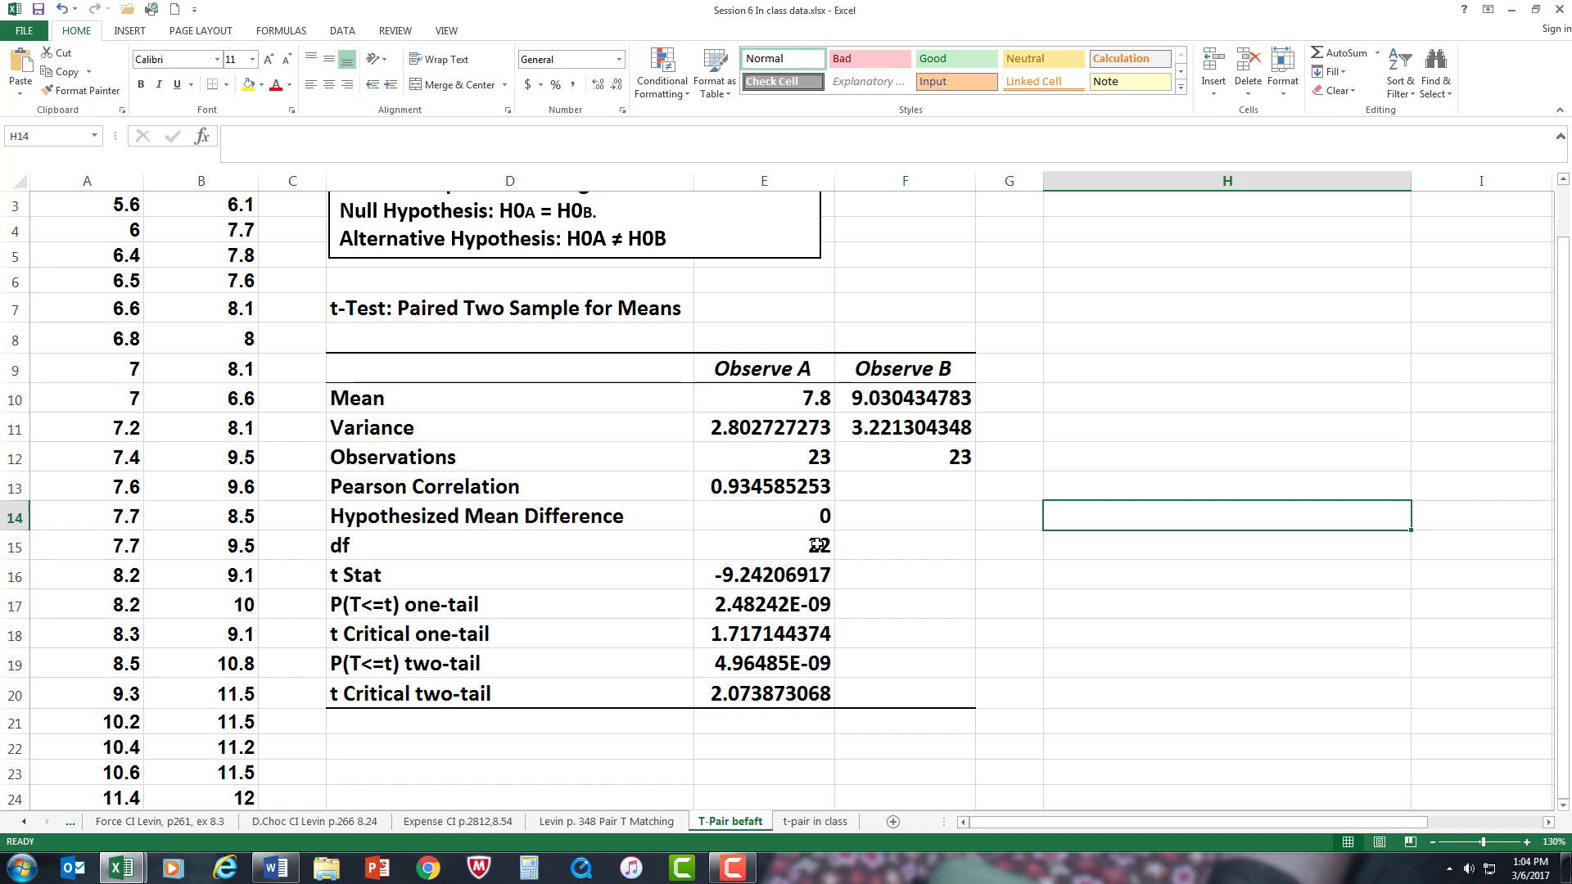
Step: Enter the note "n-1" in G15 beside the df value of 22
click(1006, 550)
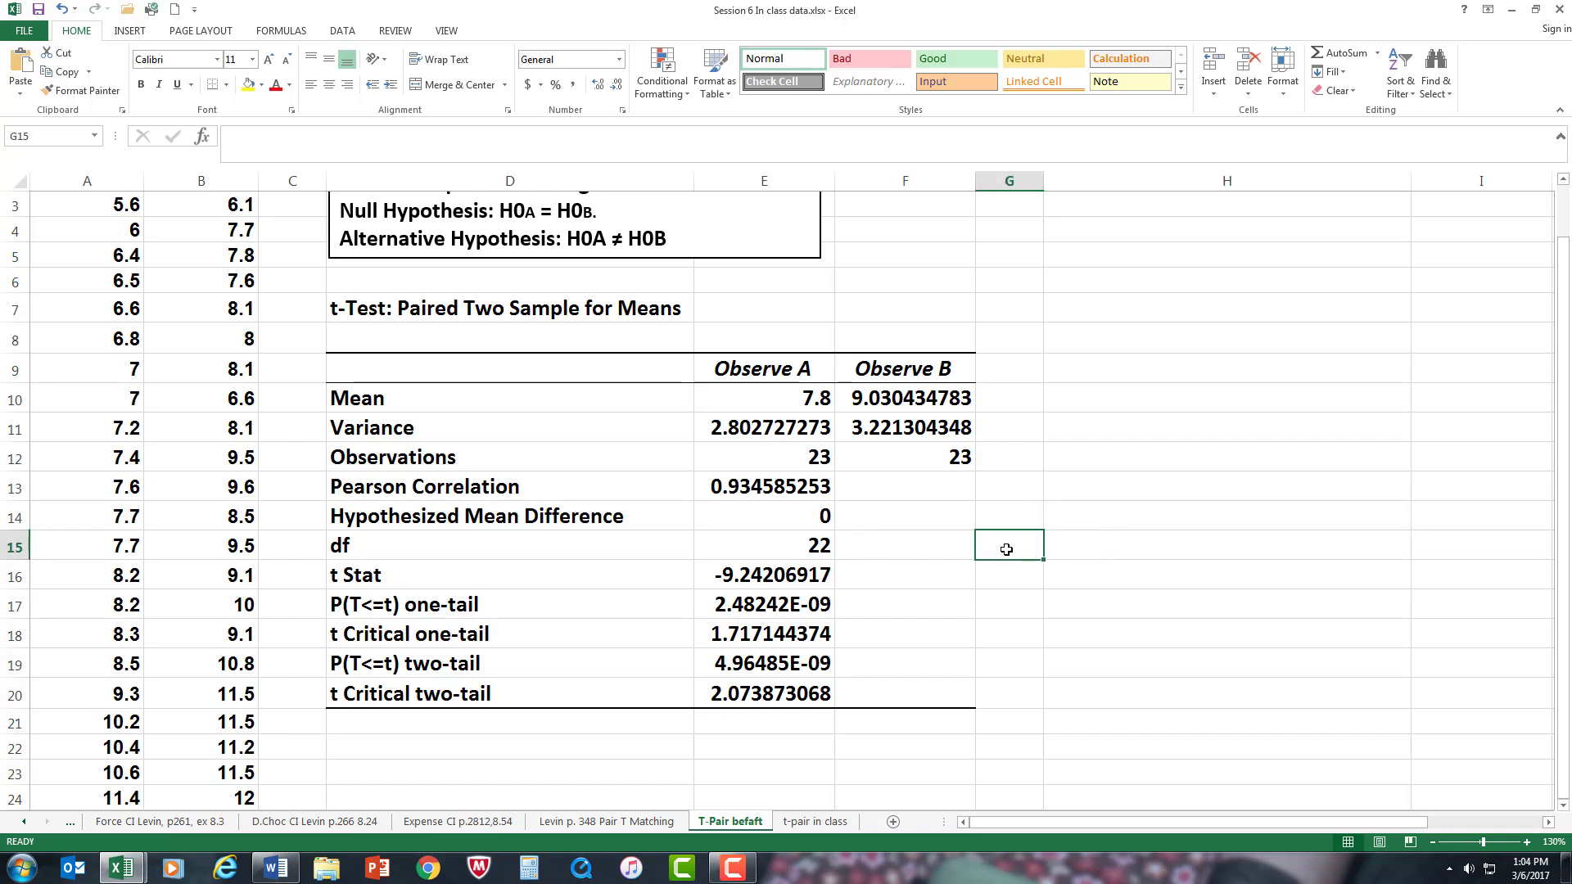
text(n)
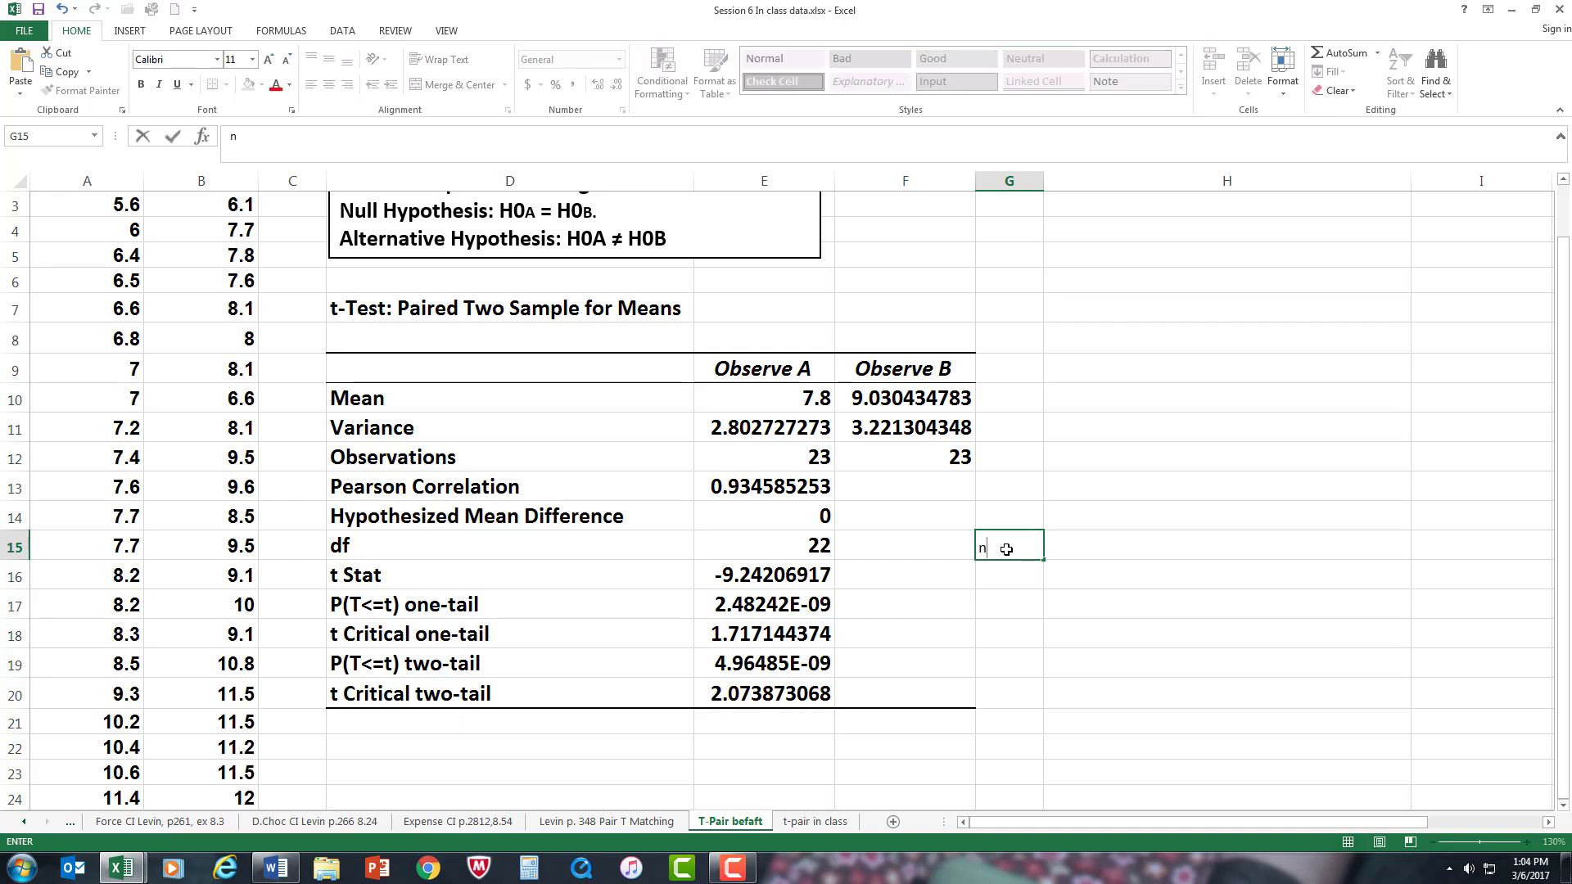
text(-1)
click(1201, 585)
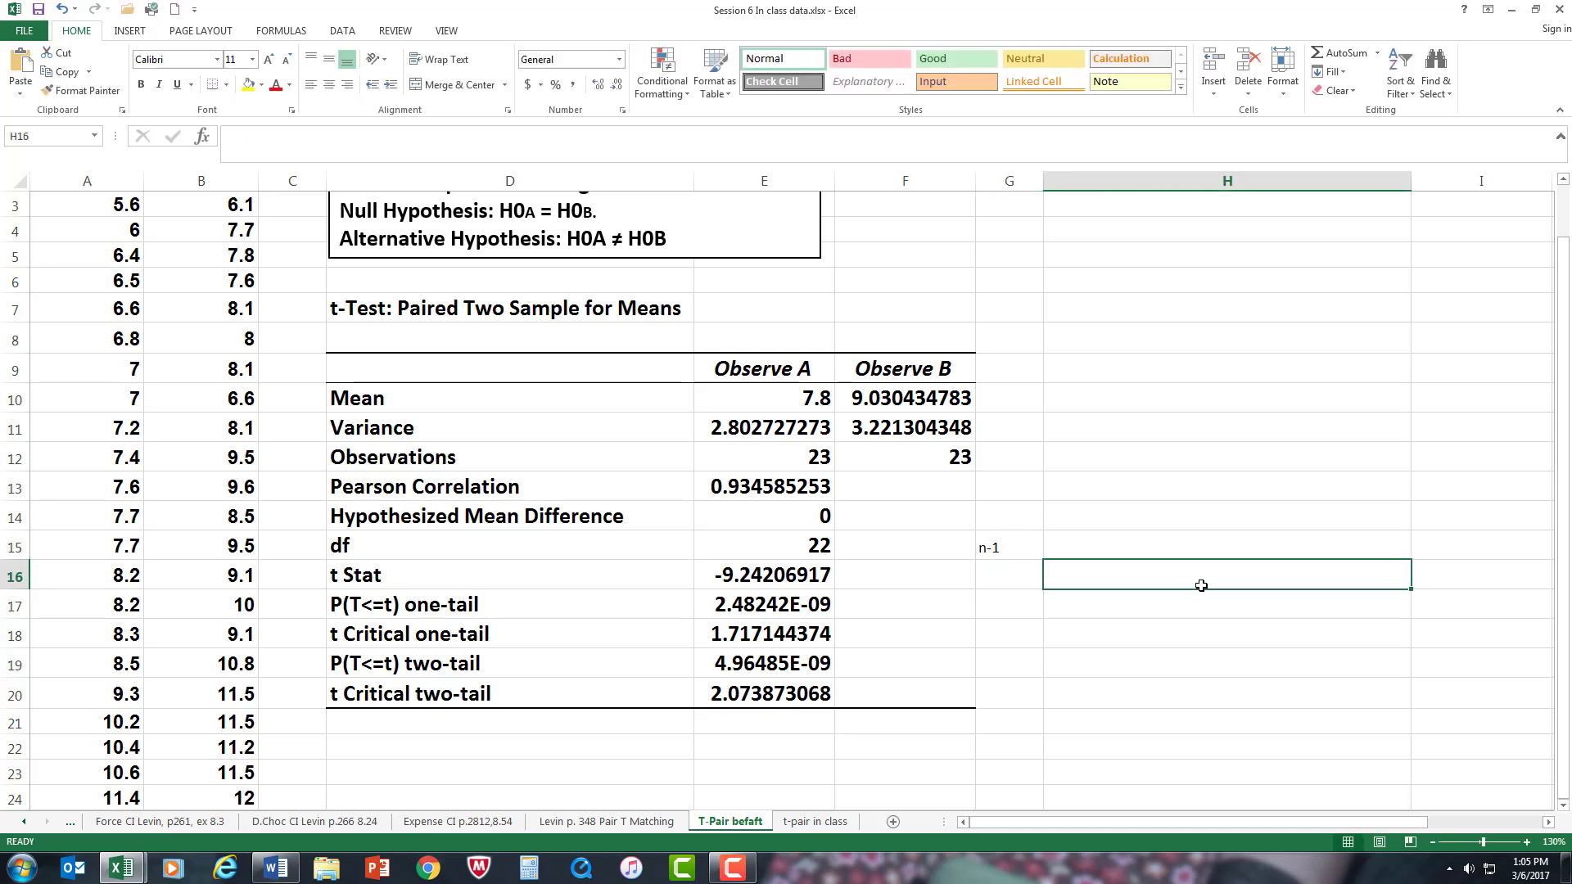
Step: Format the one-tail p-value in E17 as Number with 2 decimals, showing 0.00
click(779, 603)
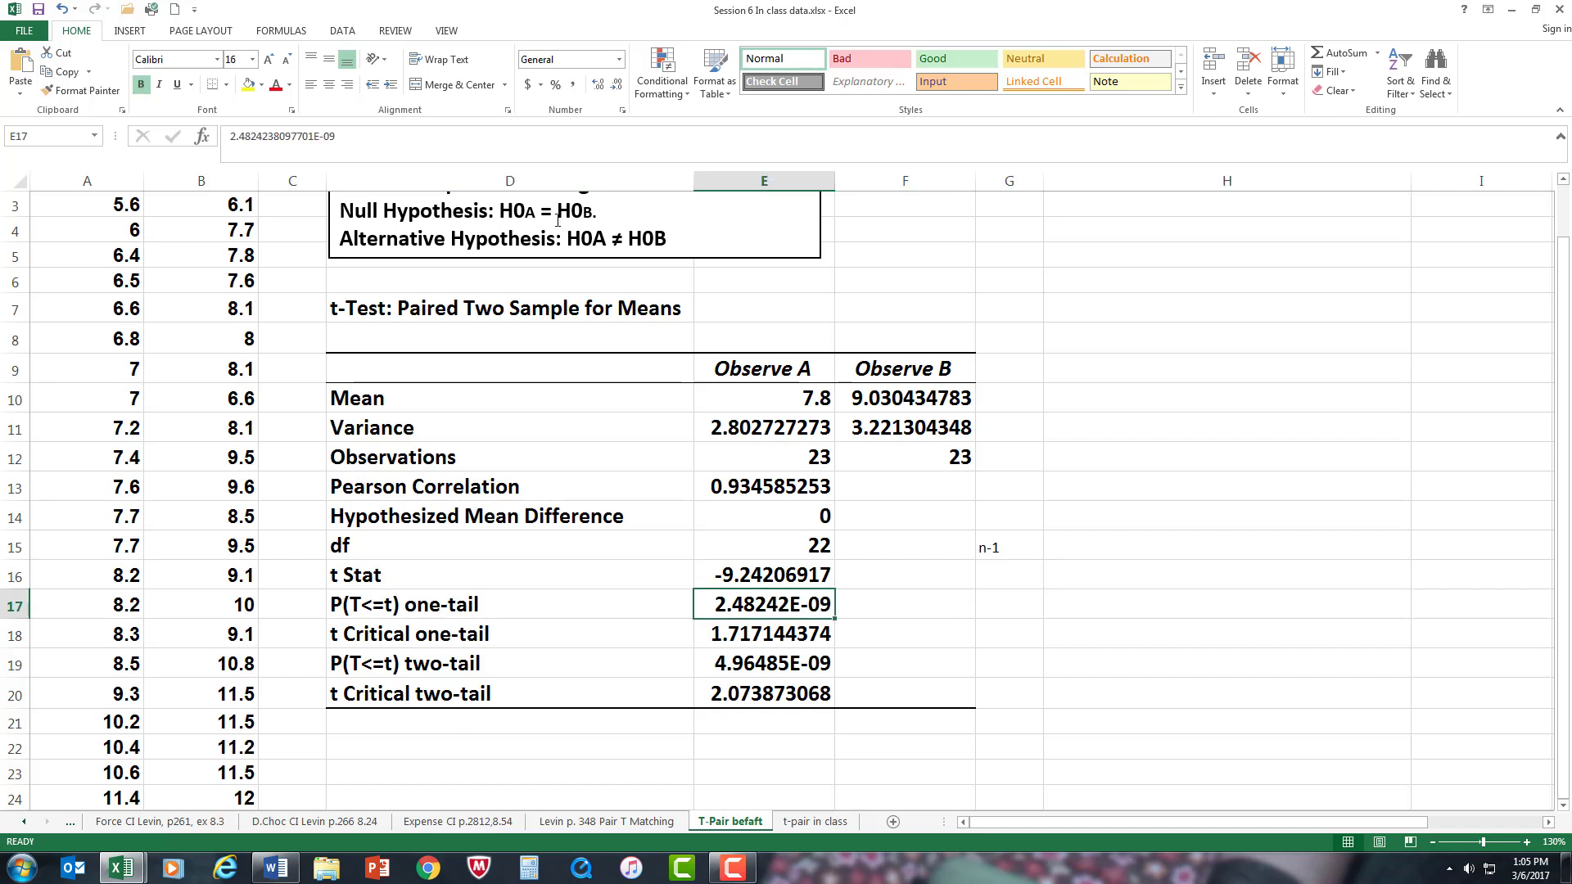
right_click(781, 610)
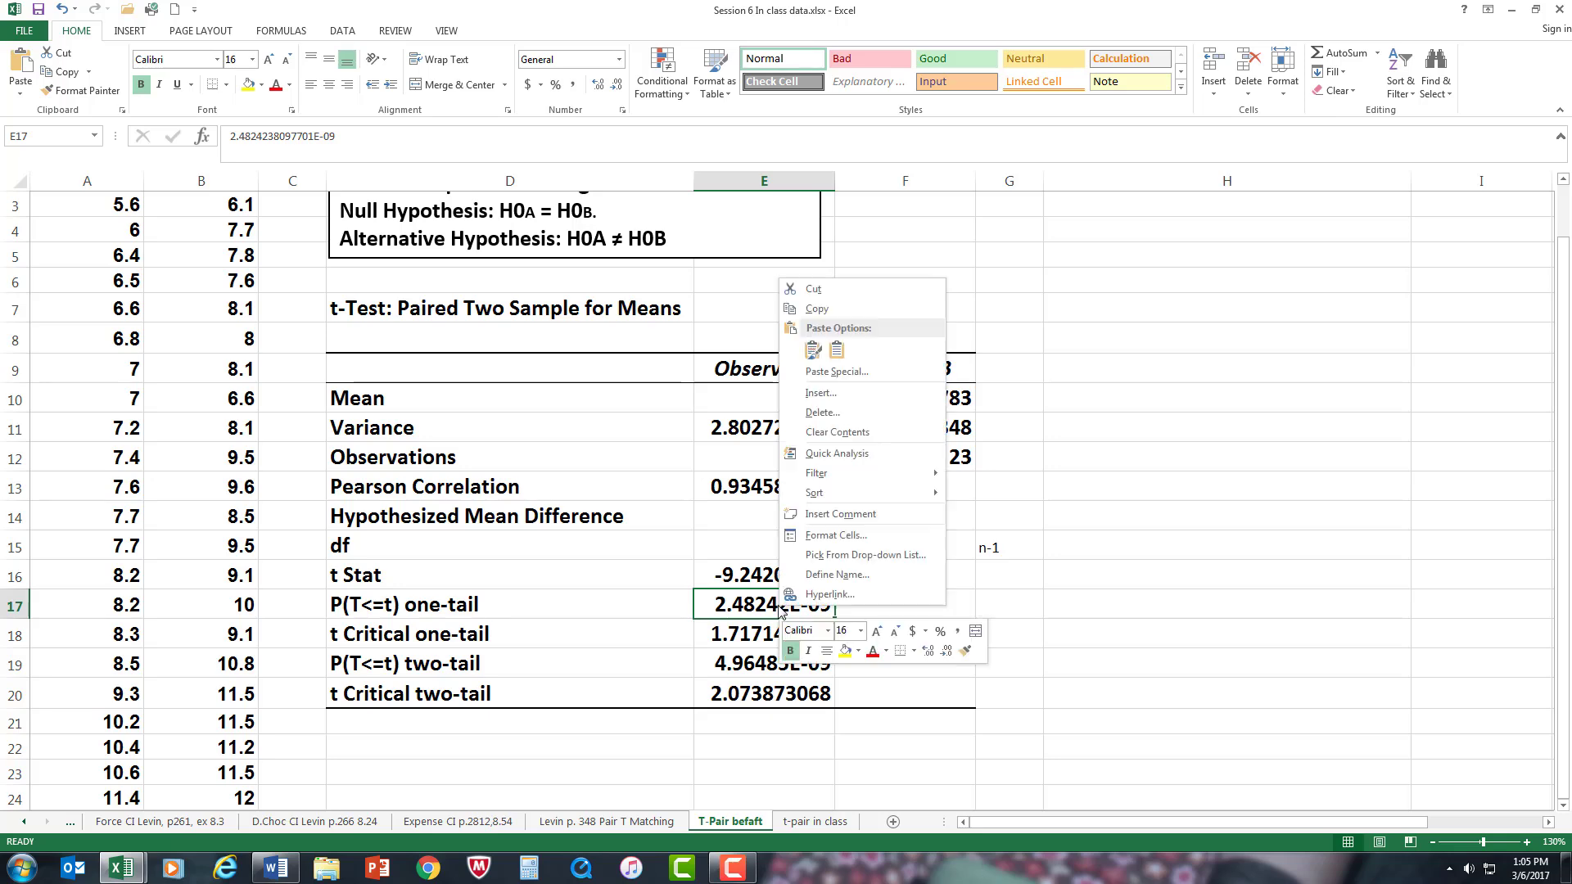
click(840, 536)
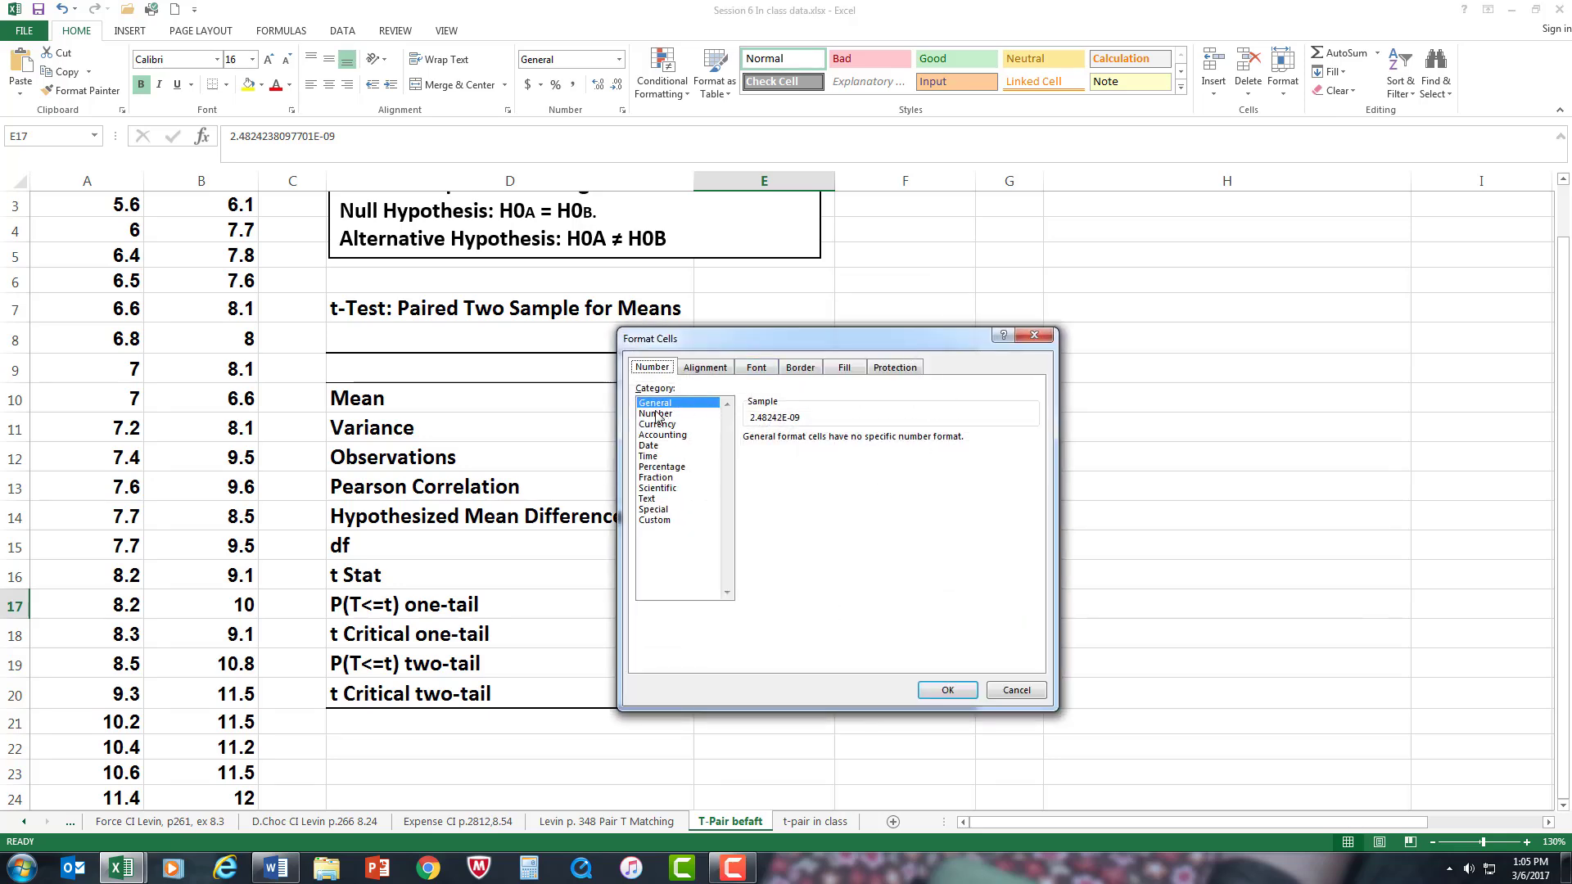
click(1034, 689)
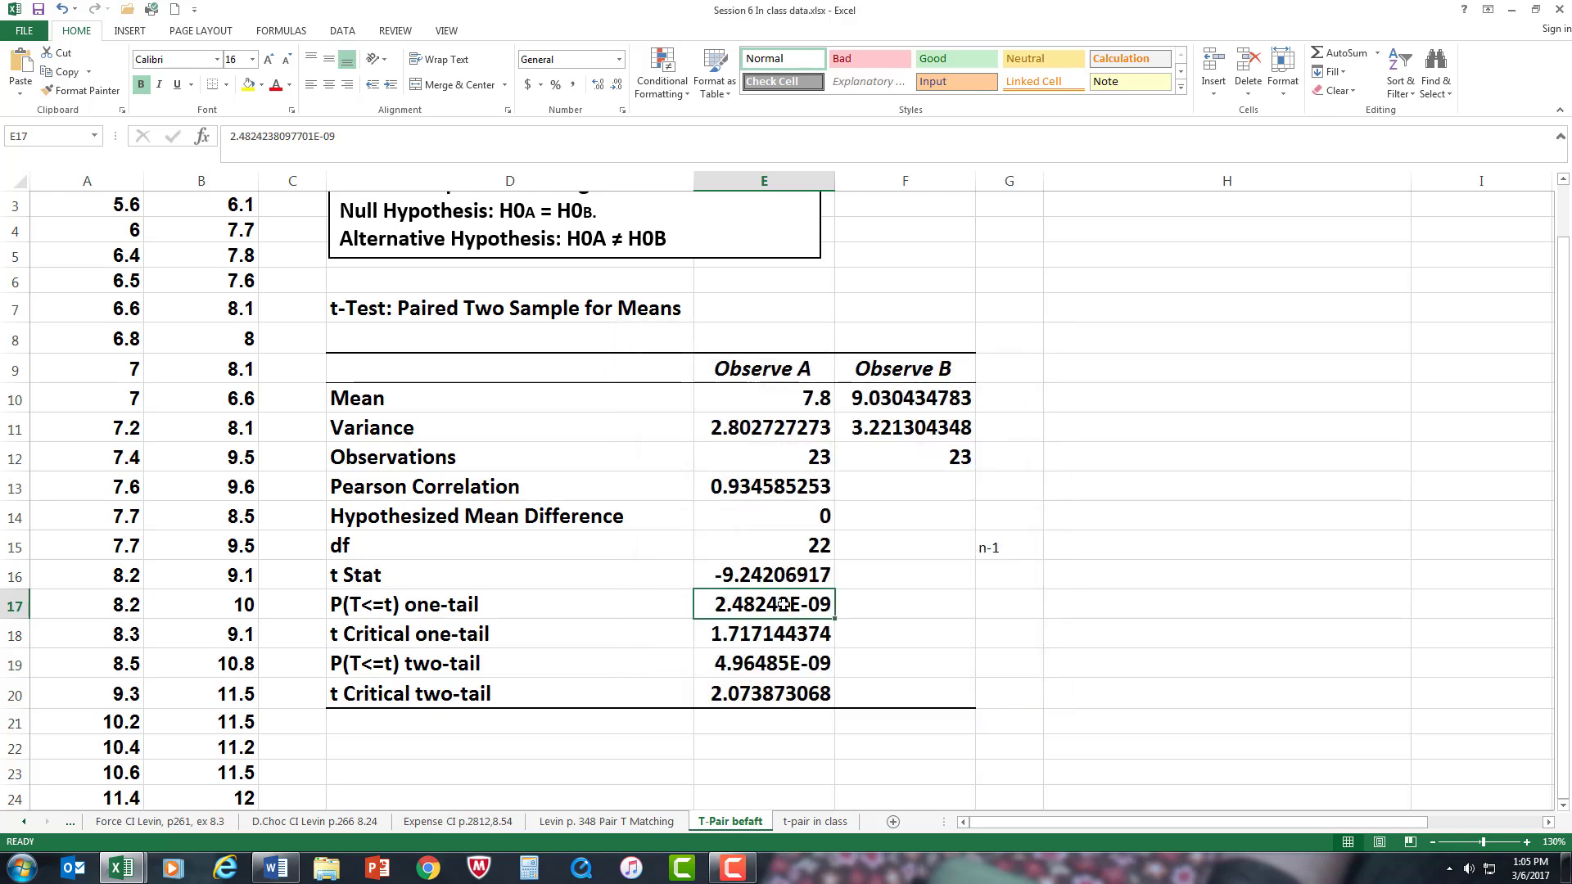
right_click(784, 604)
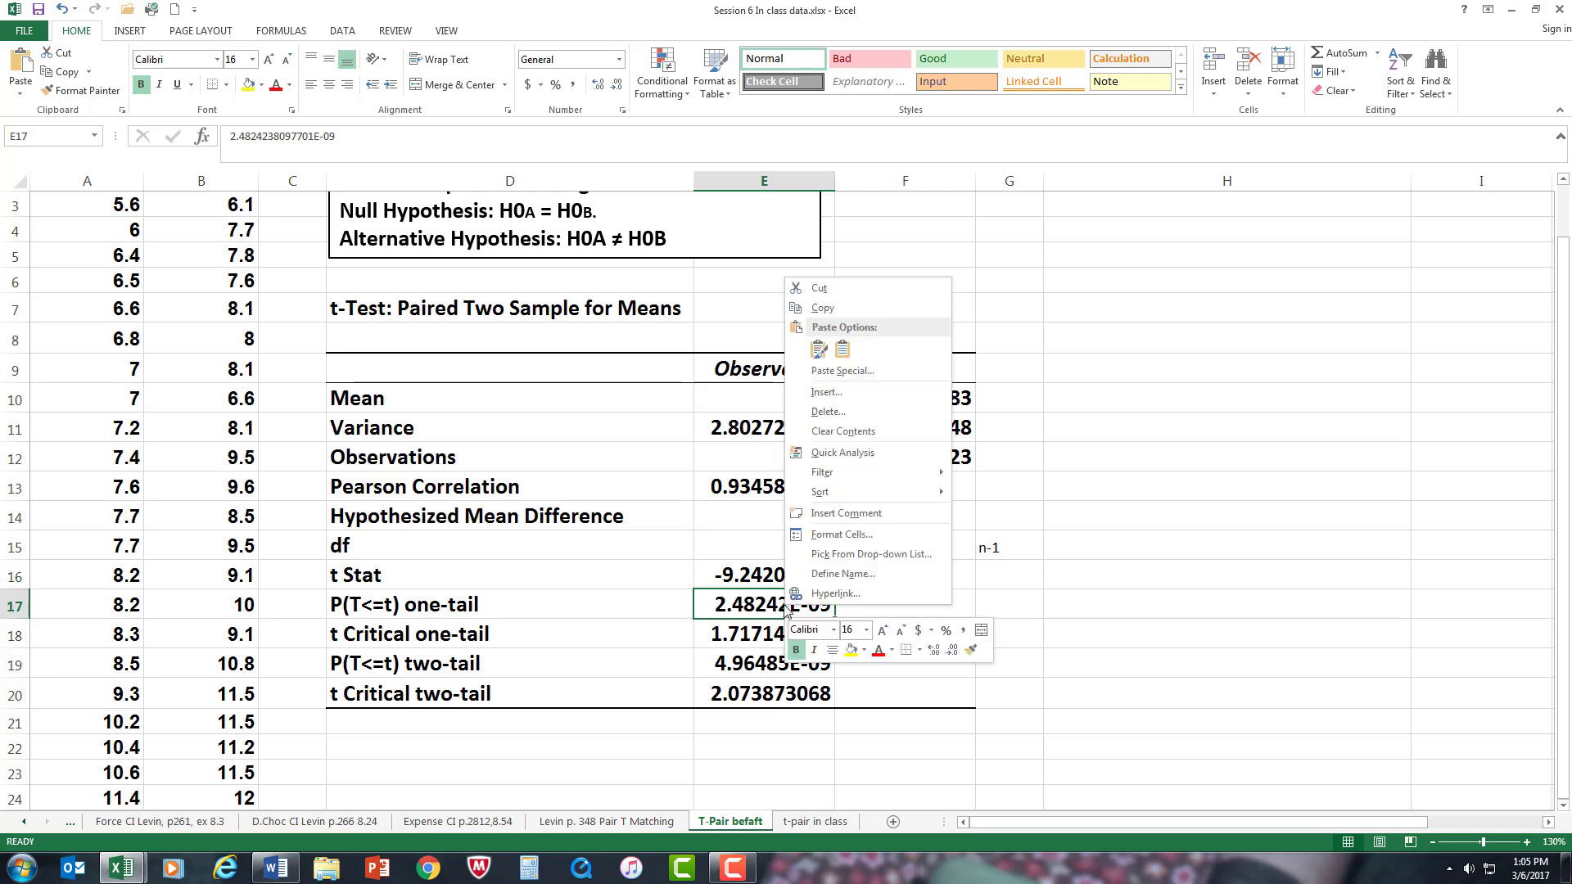
click(839, 534)
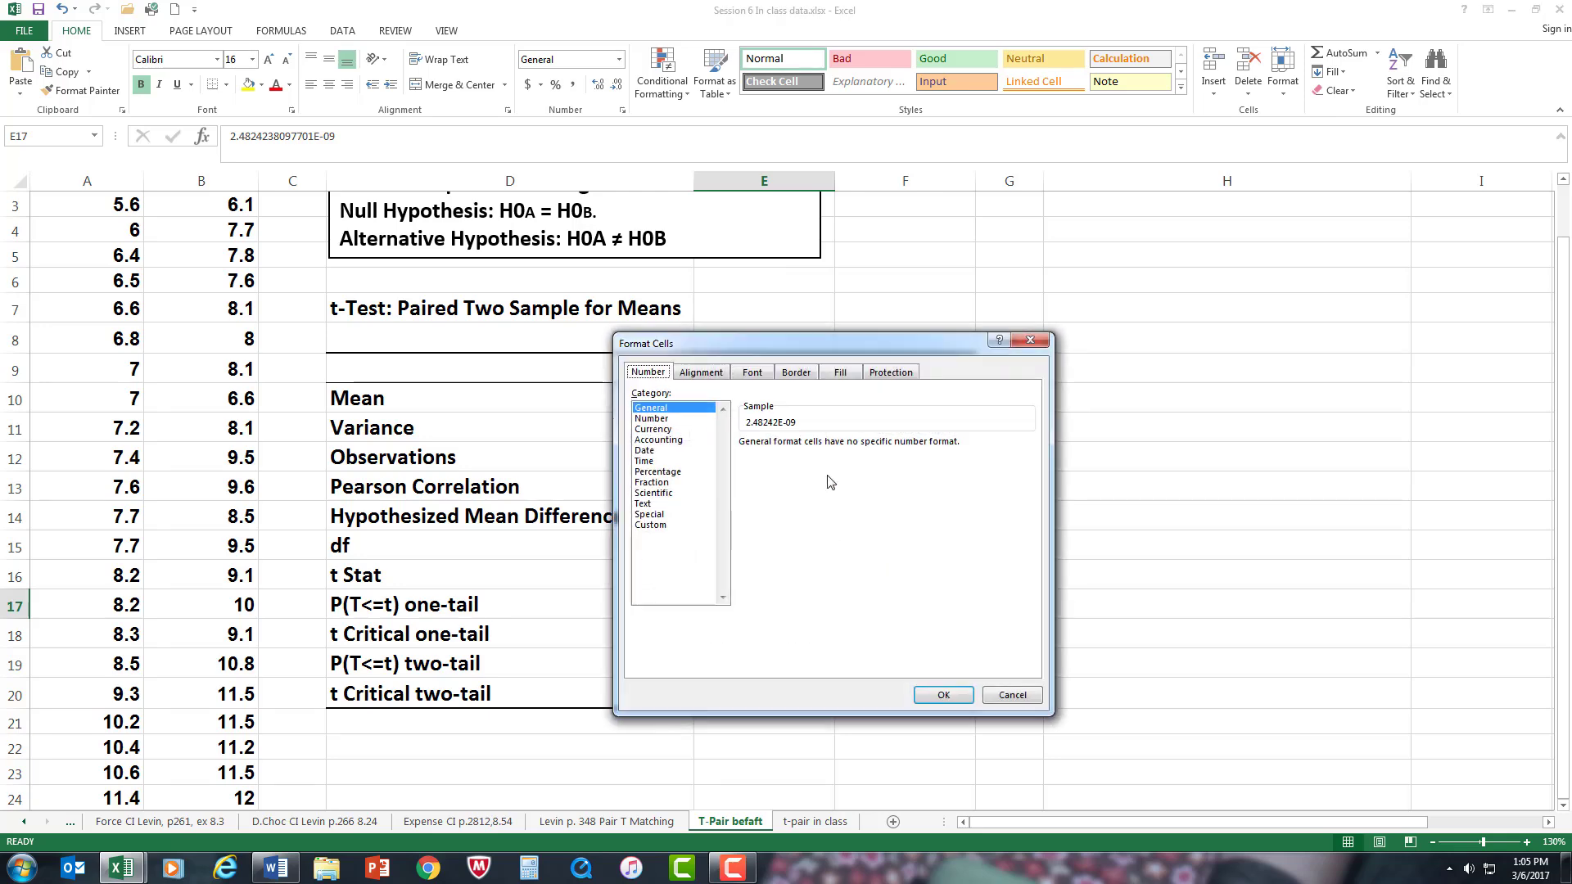
click(667, 420)
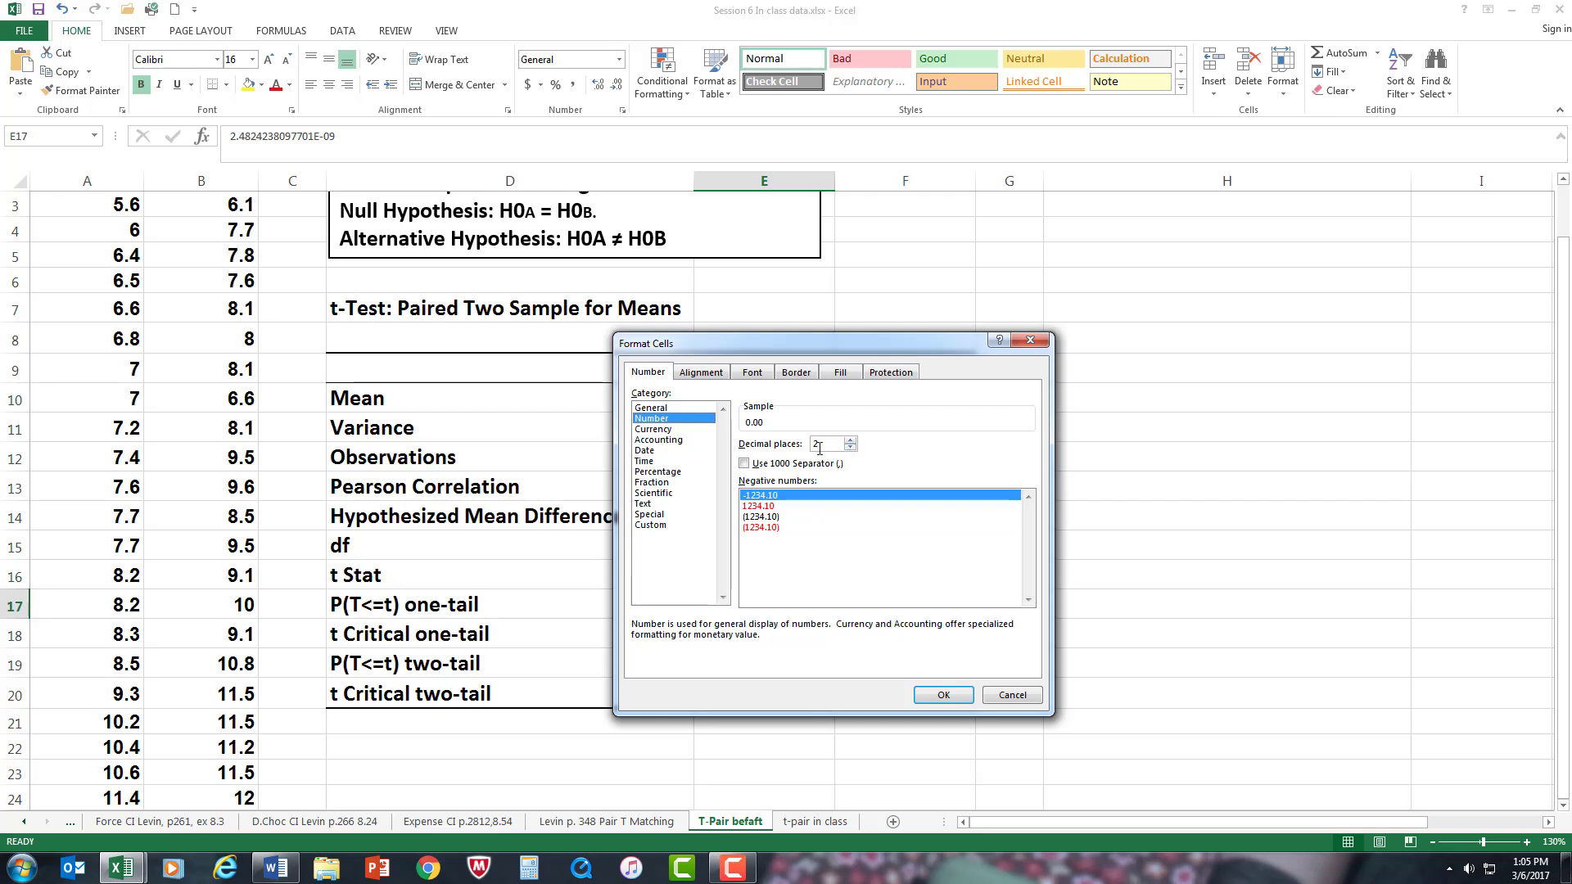
click(941, 696)
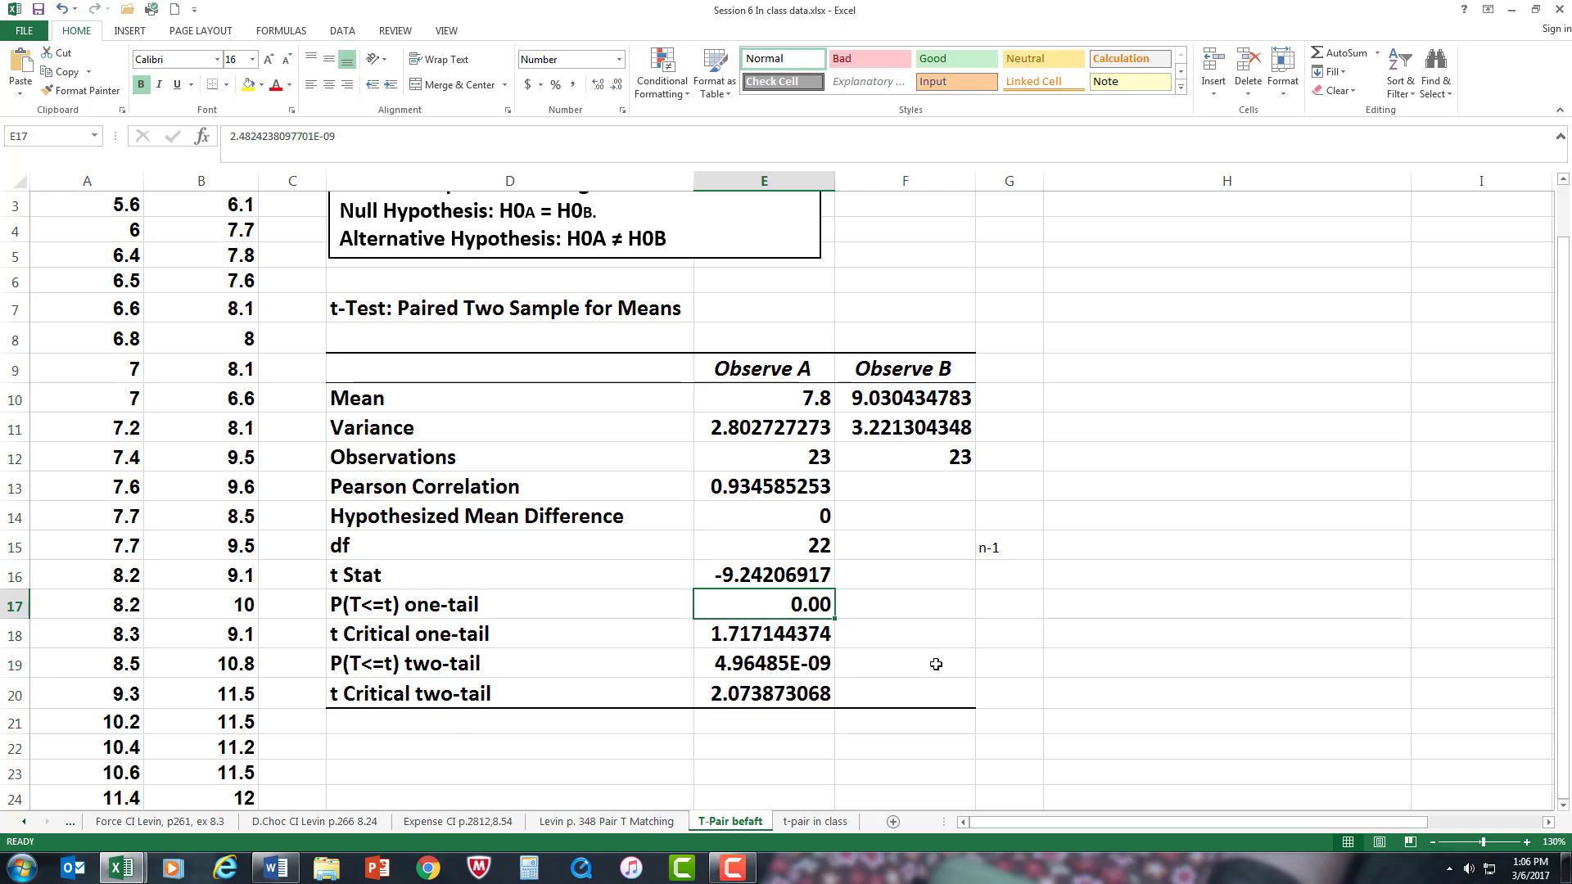
Step: Format the two-tail p-value in E19 as Number with 2 decimals, showing 0.00
click(803, 662)
right_click(803, 662)
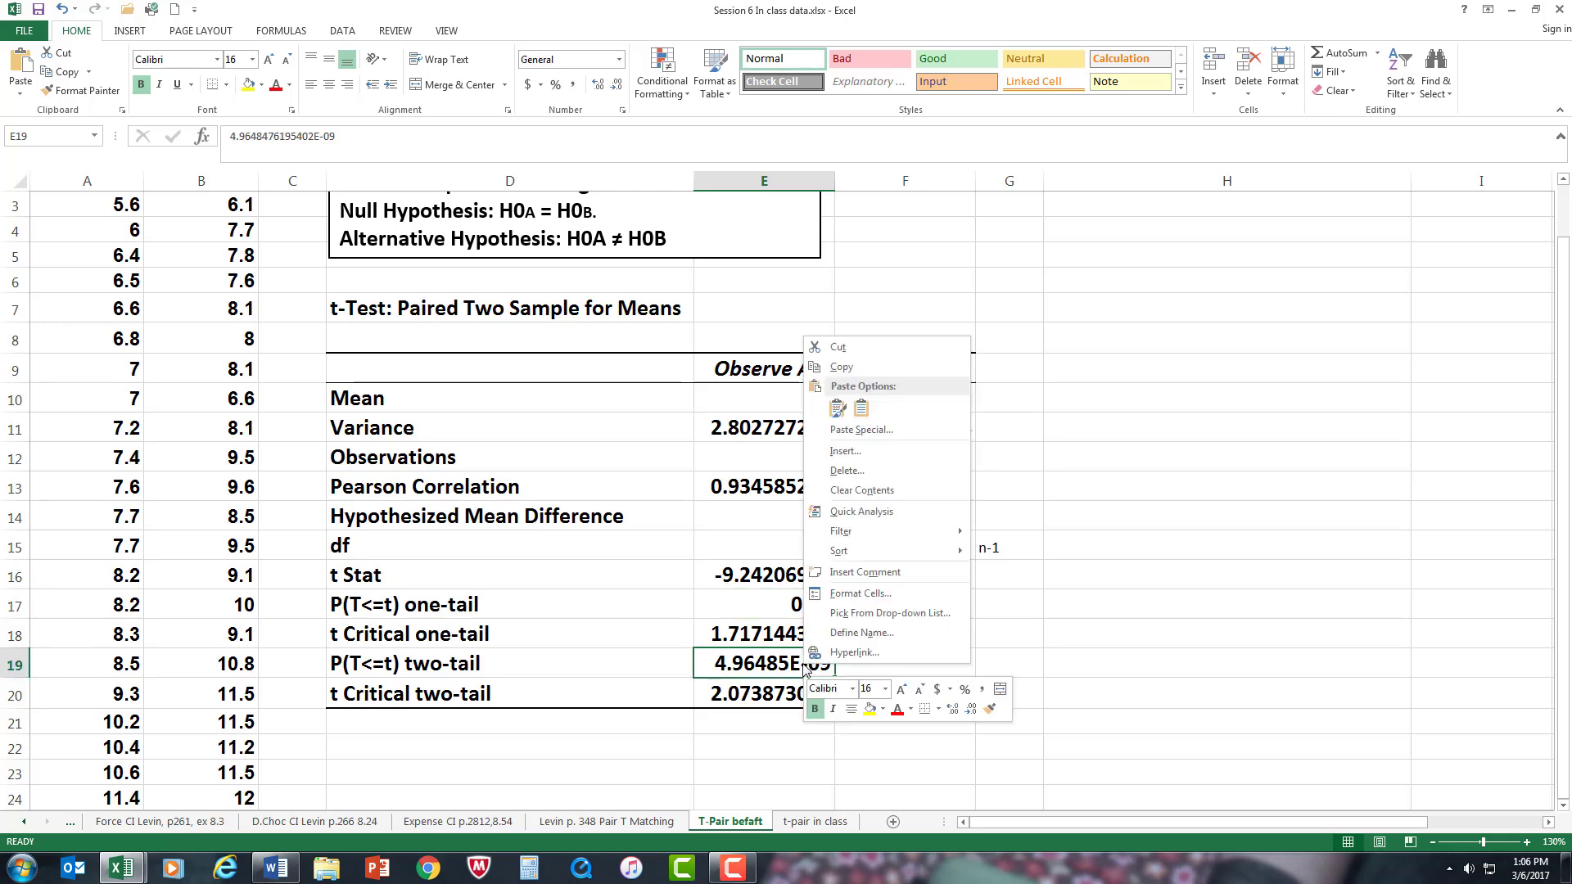
click(852, 595)
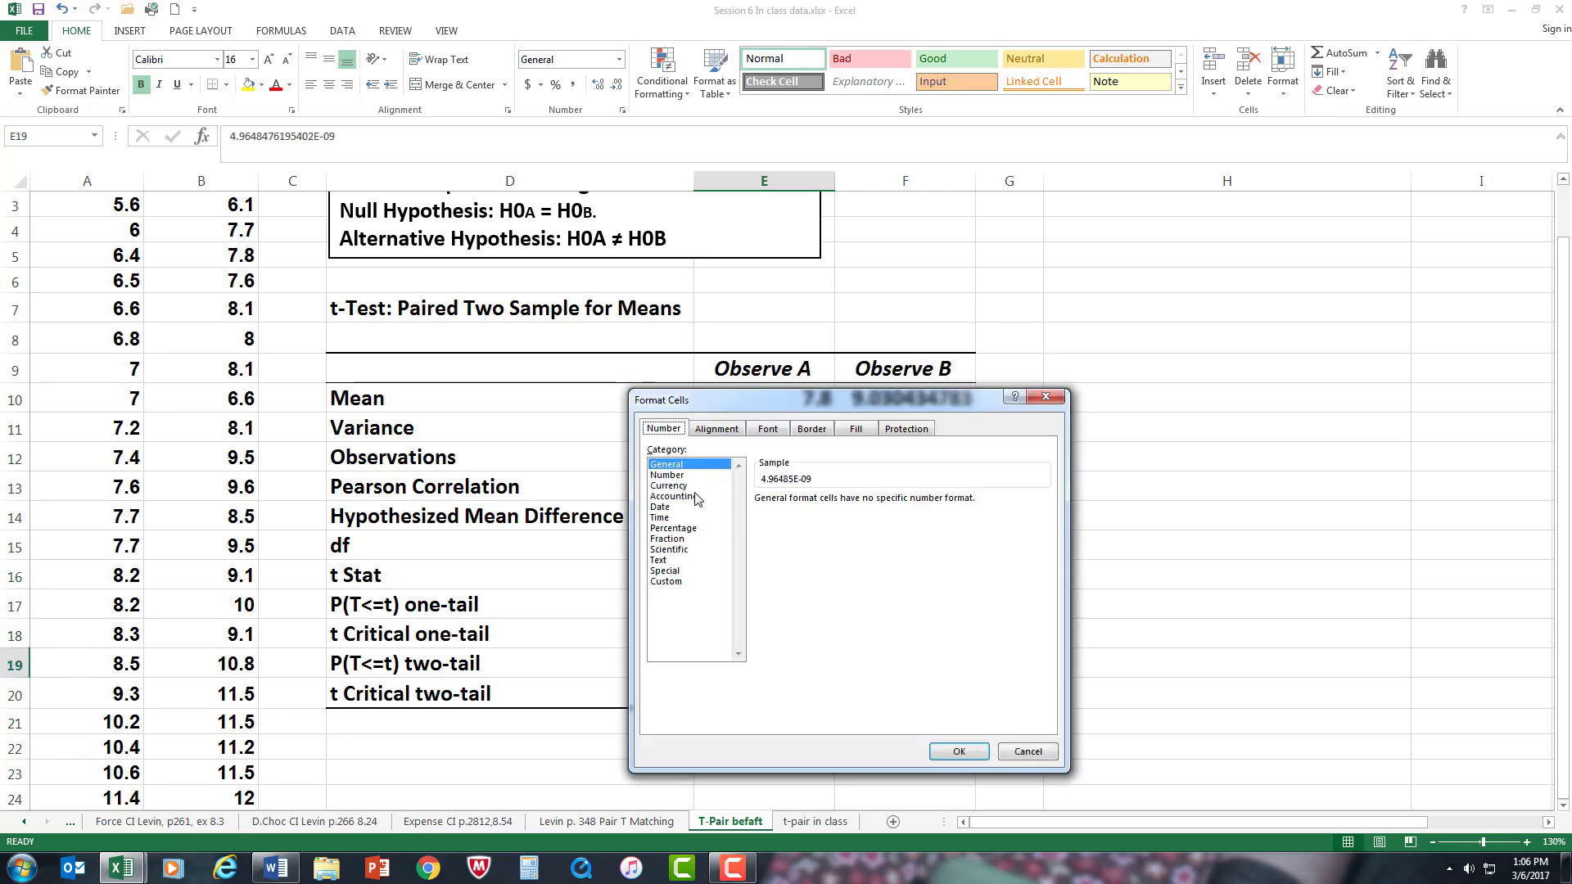
click(675, 476)
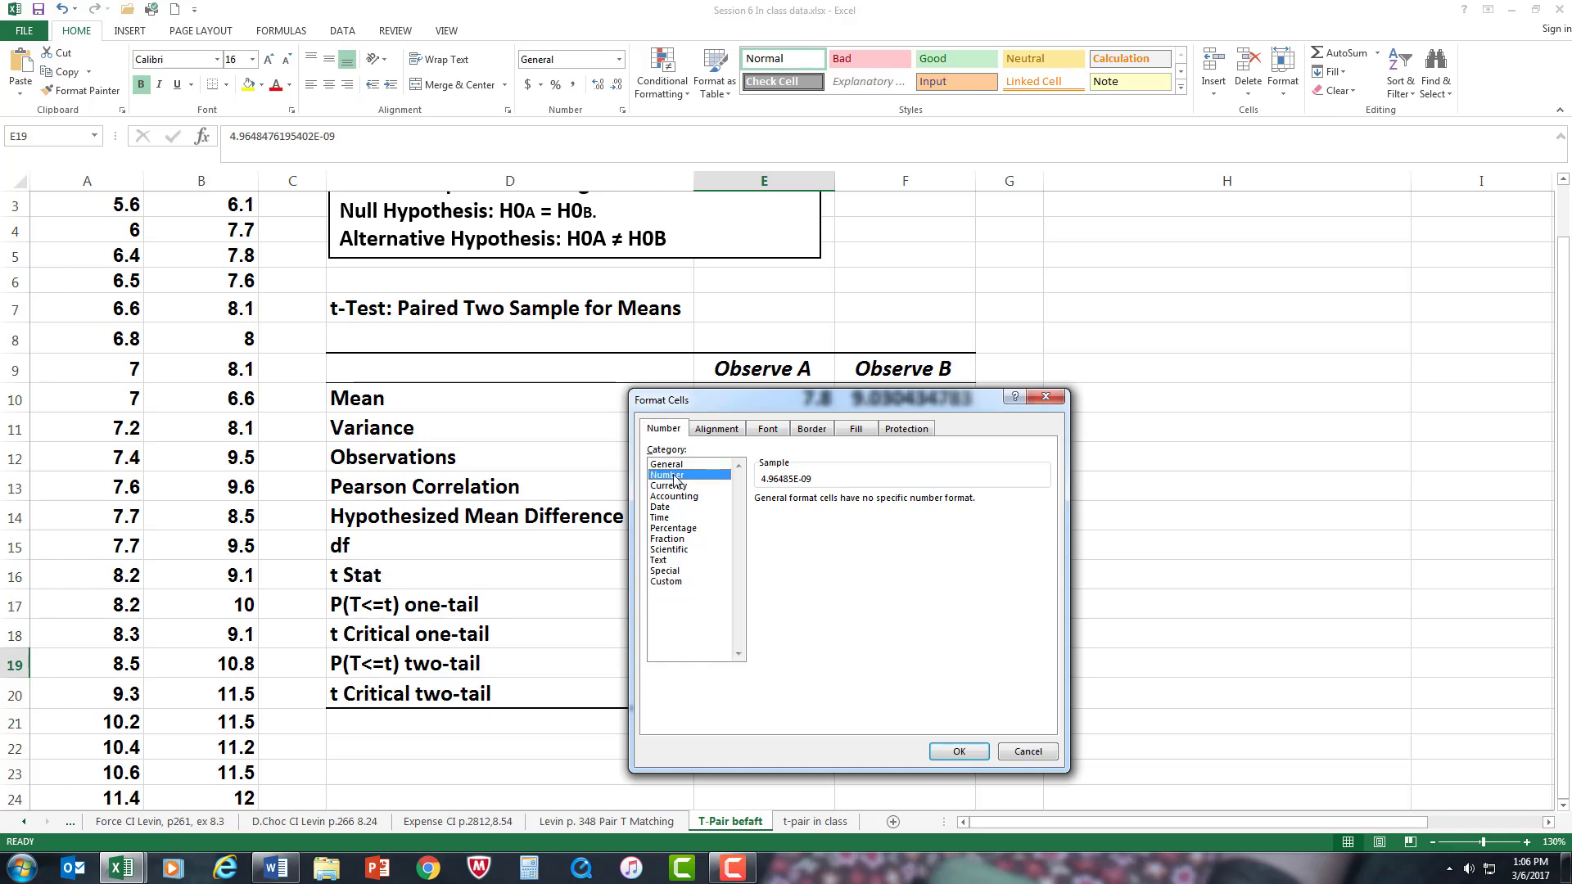
click(960, 752)
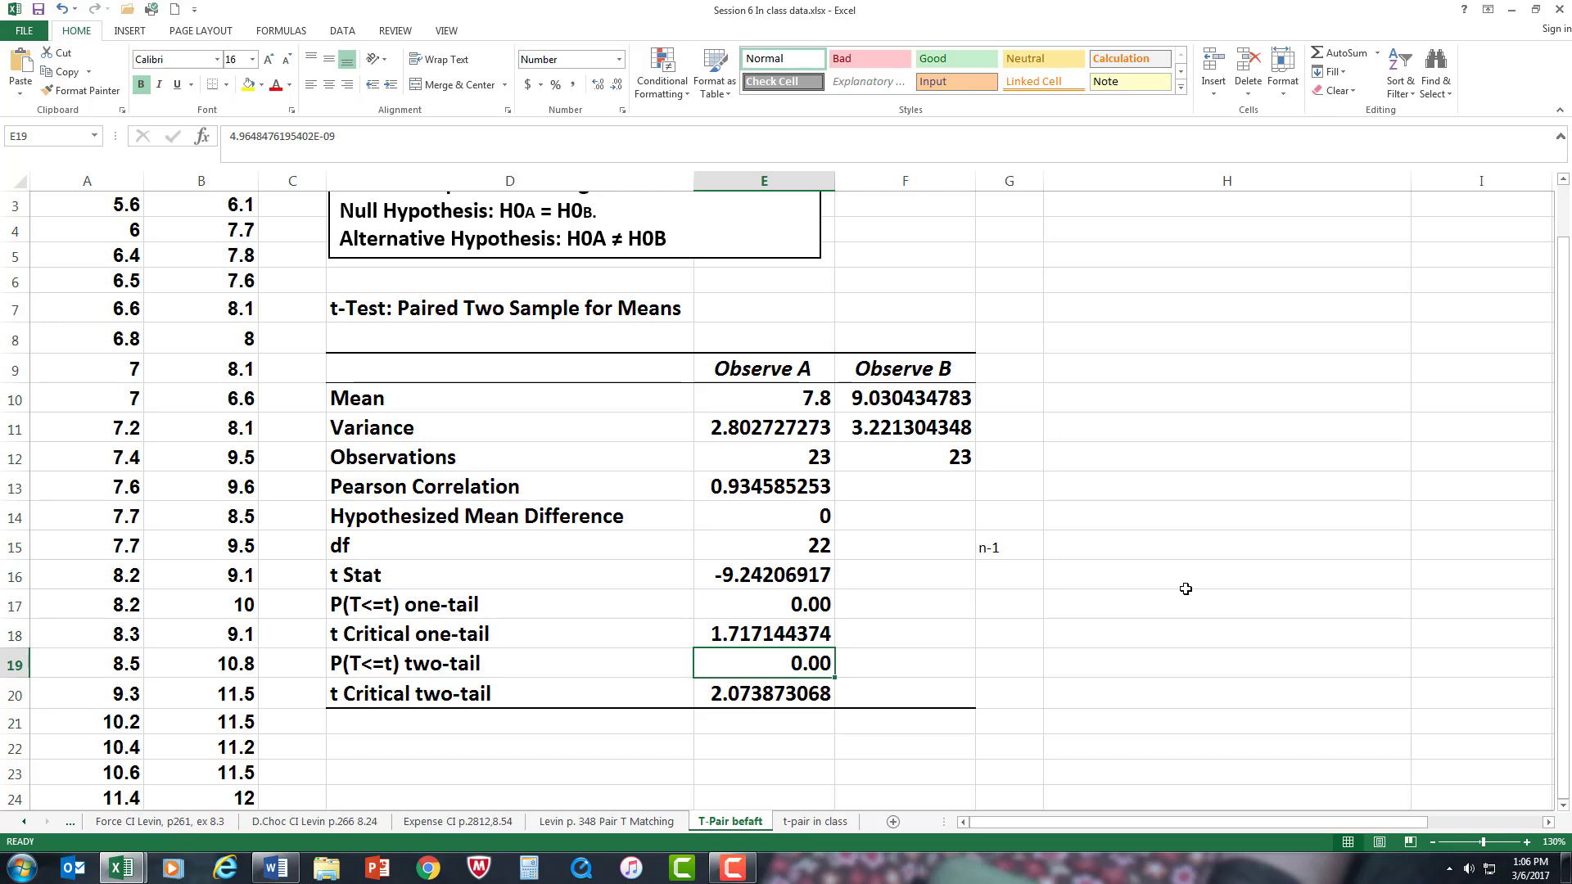
scroll(1185, 588, up, 1)
scroll(1185, 589, down, 1)
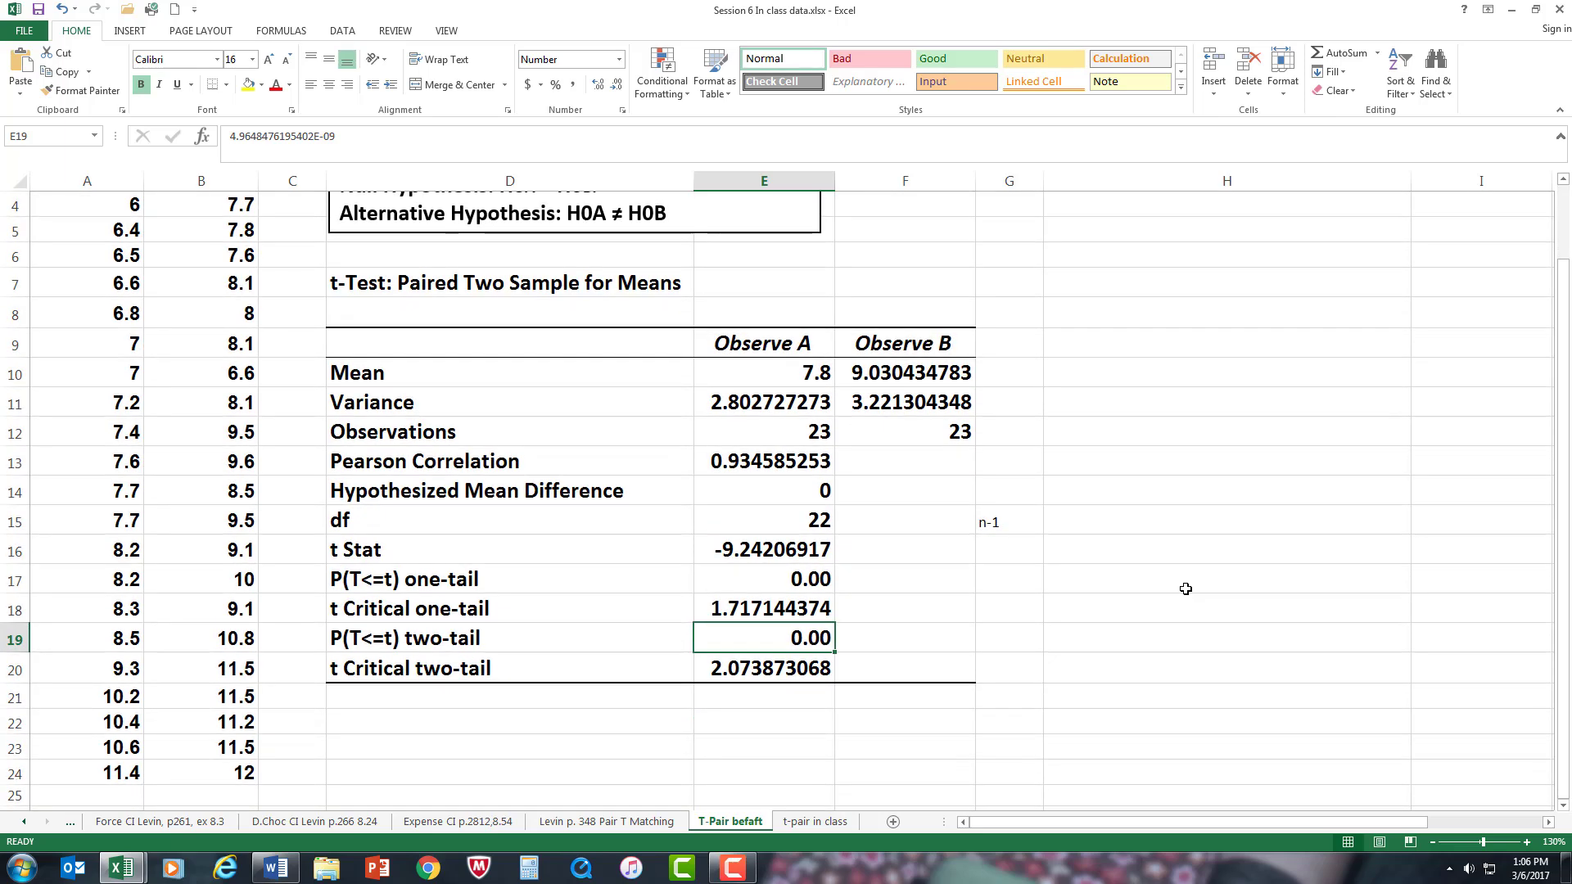
scroll(1185, 588, up, 1)
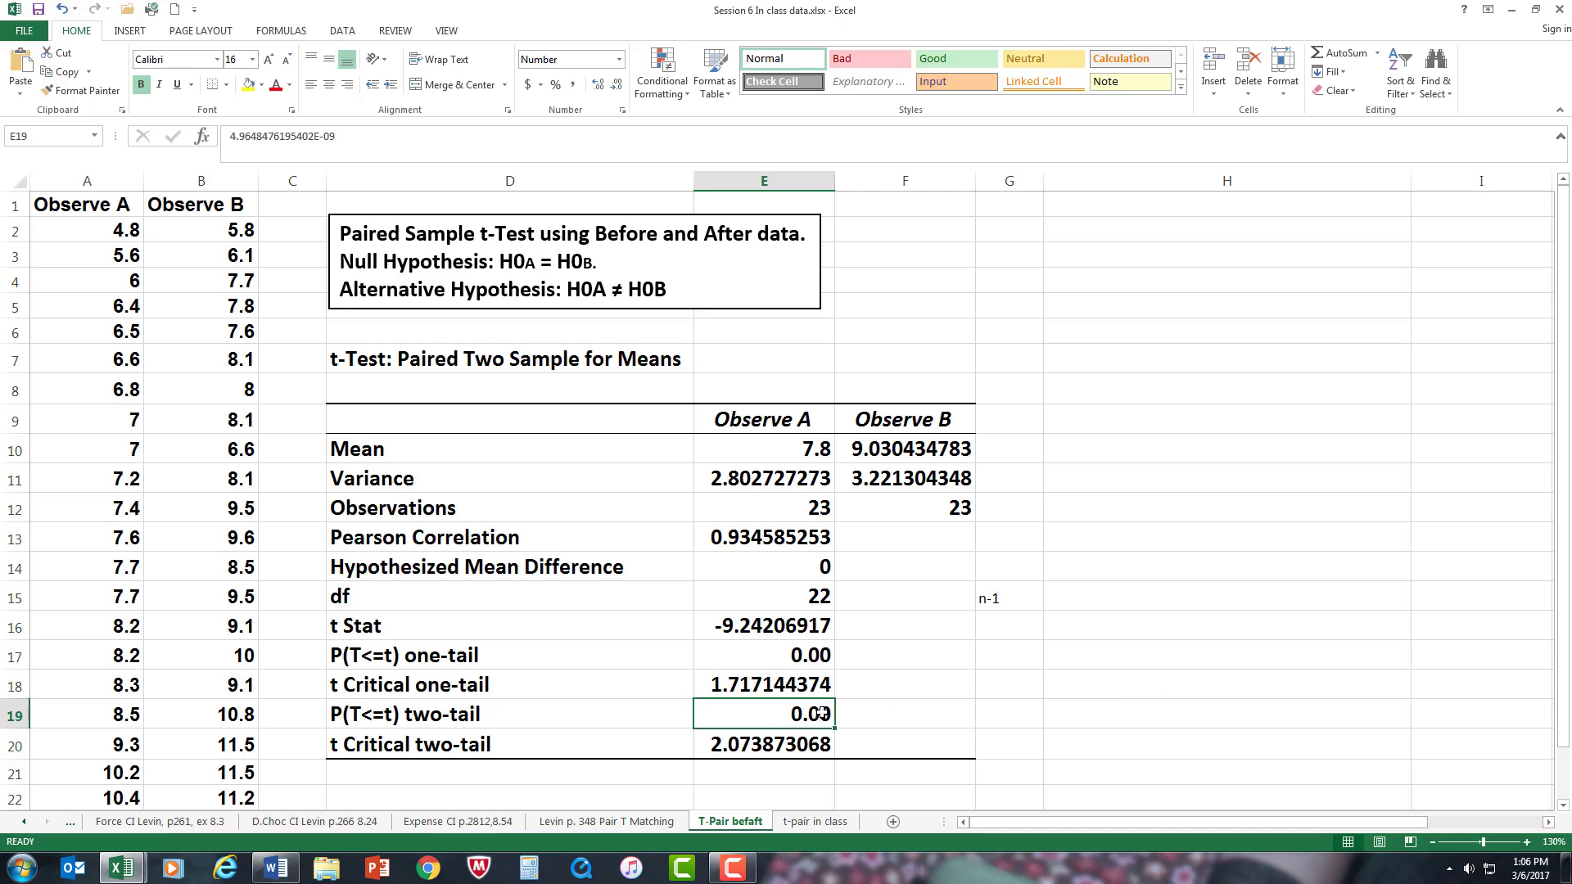
Step: Enter alpha 0.05 in G19 and set that cell to font size 16
click(1002, 713)
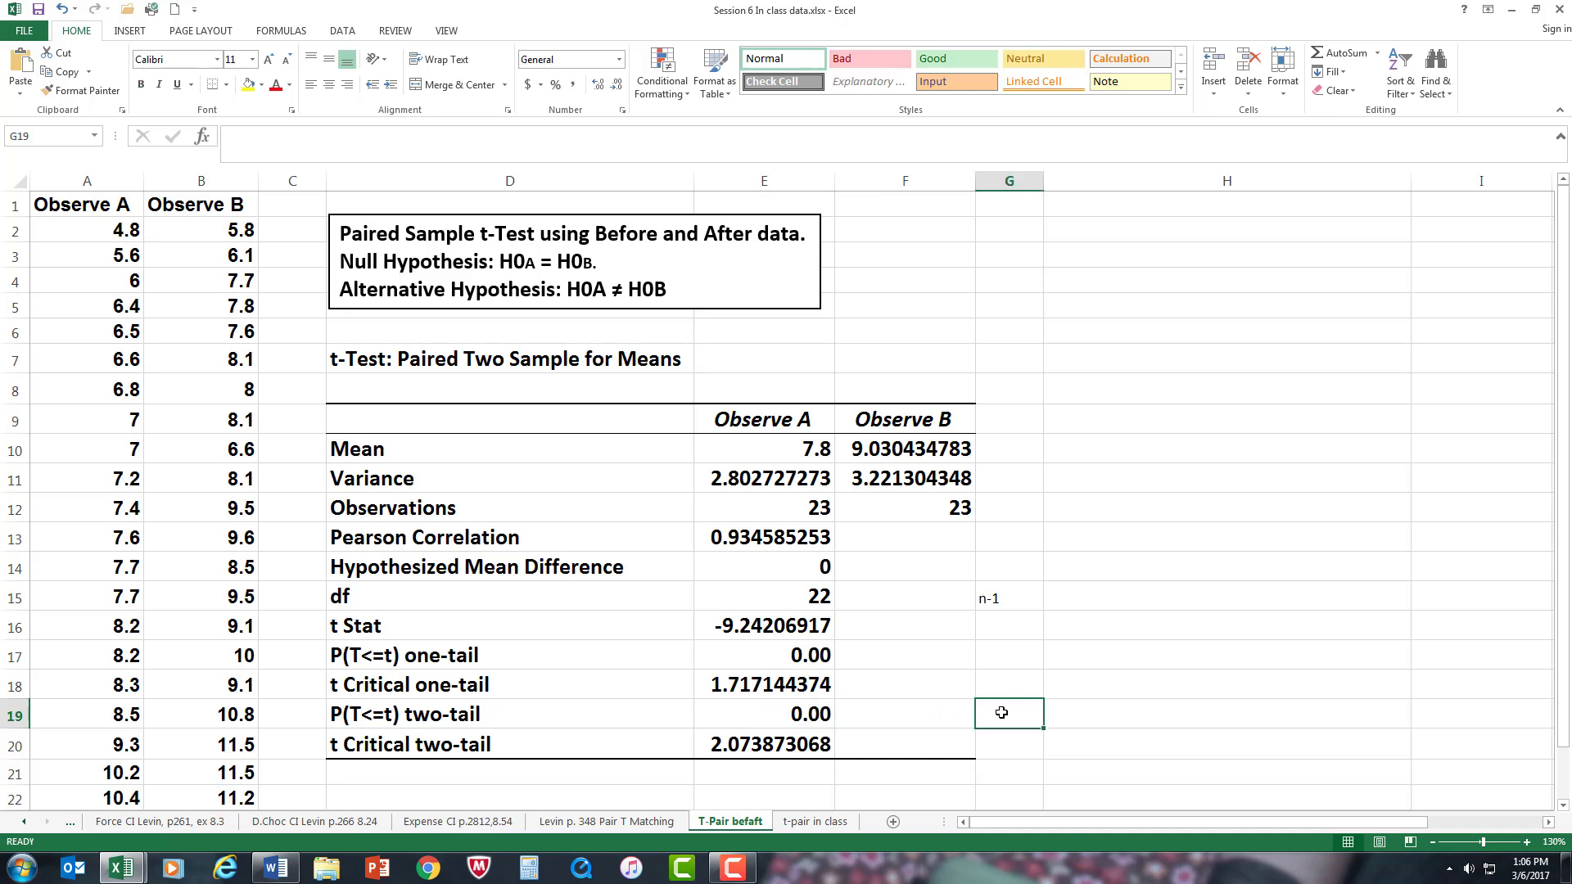
text(0.05)
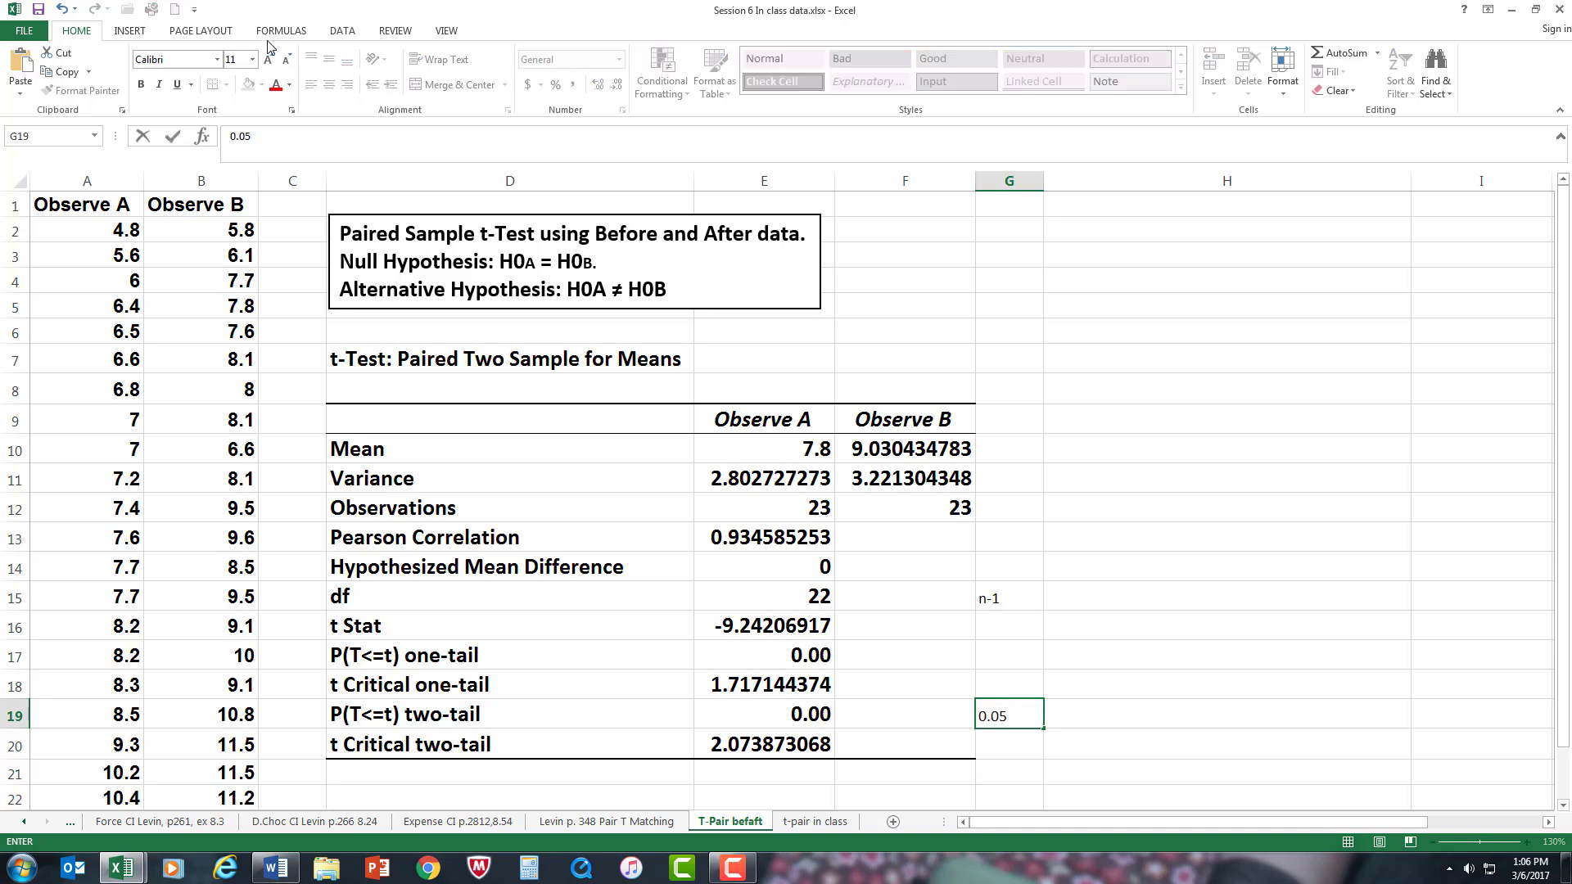
click(251, 60)
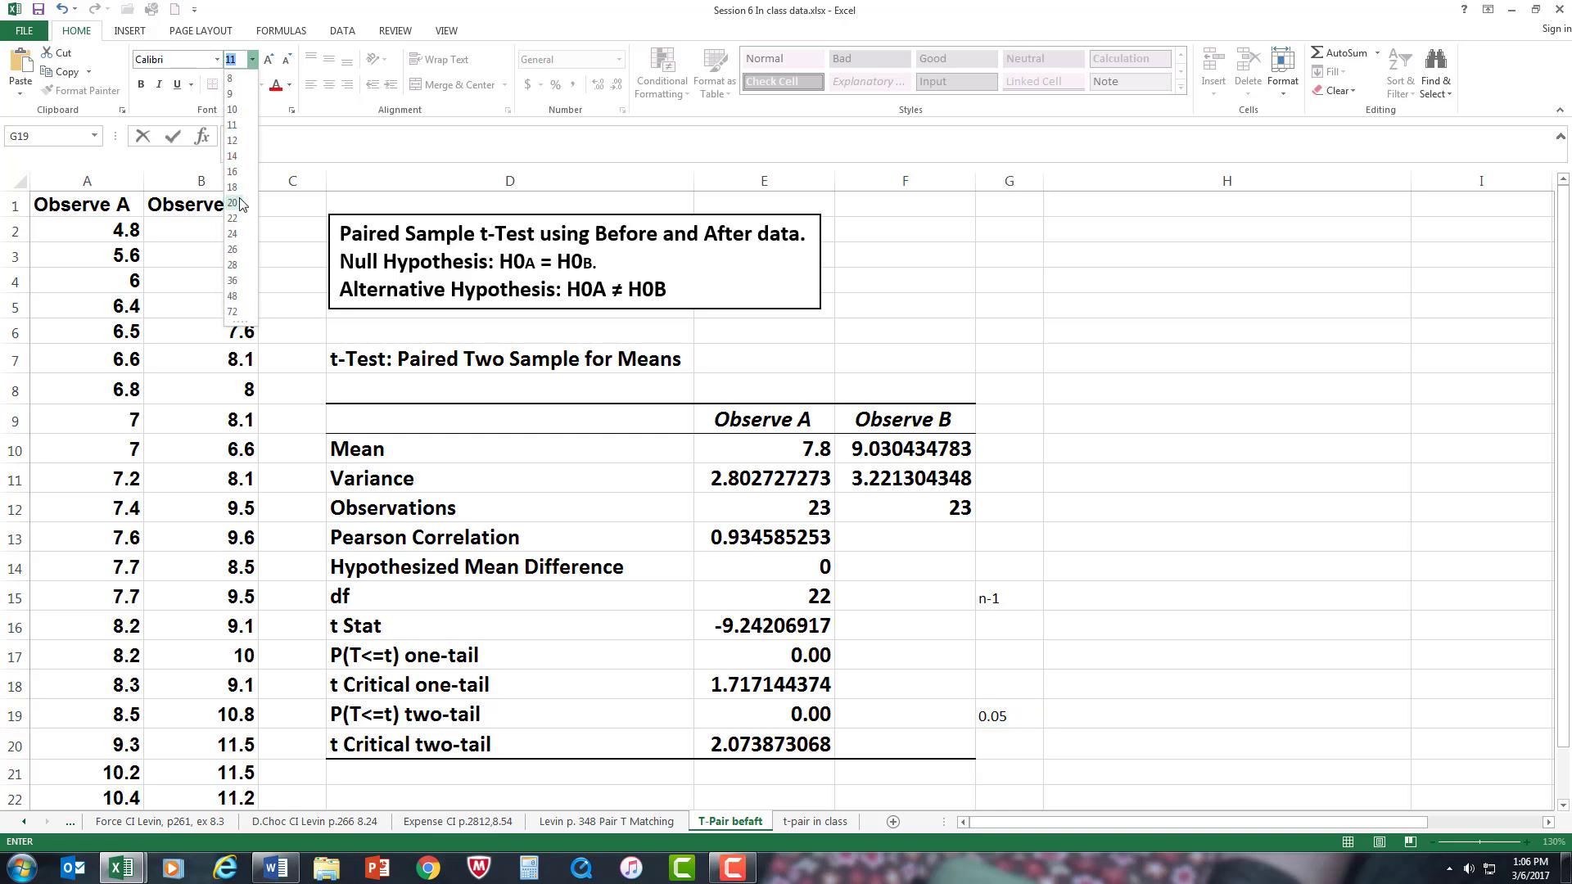
key(Escape)
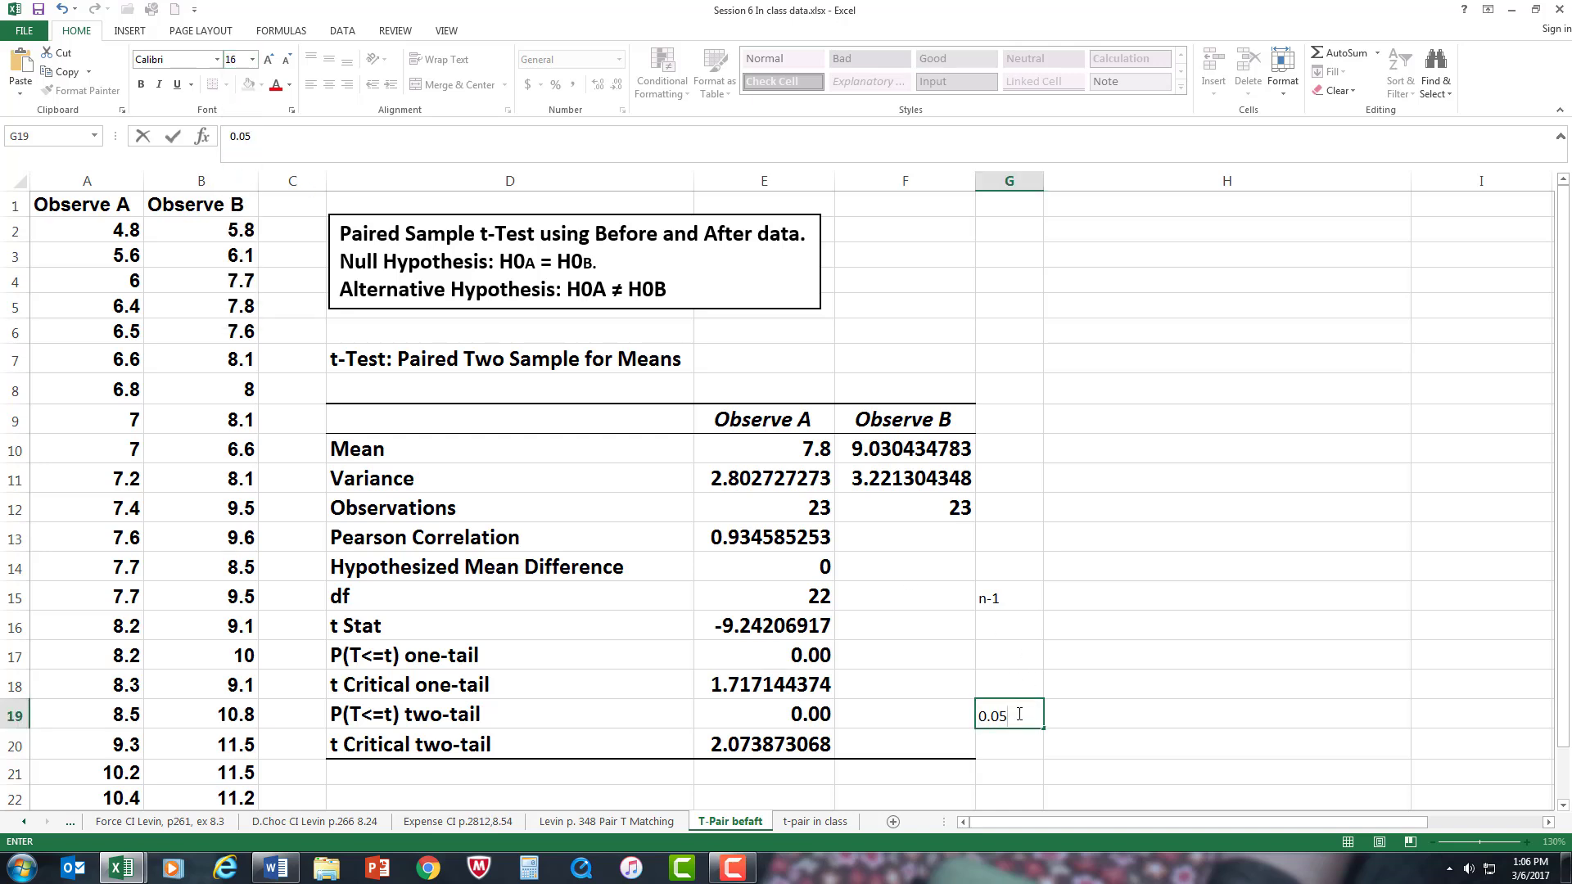
drag(1007, 715, 978, 716)
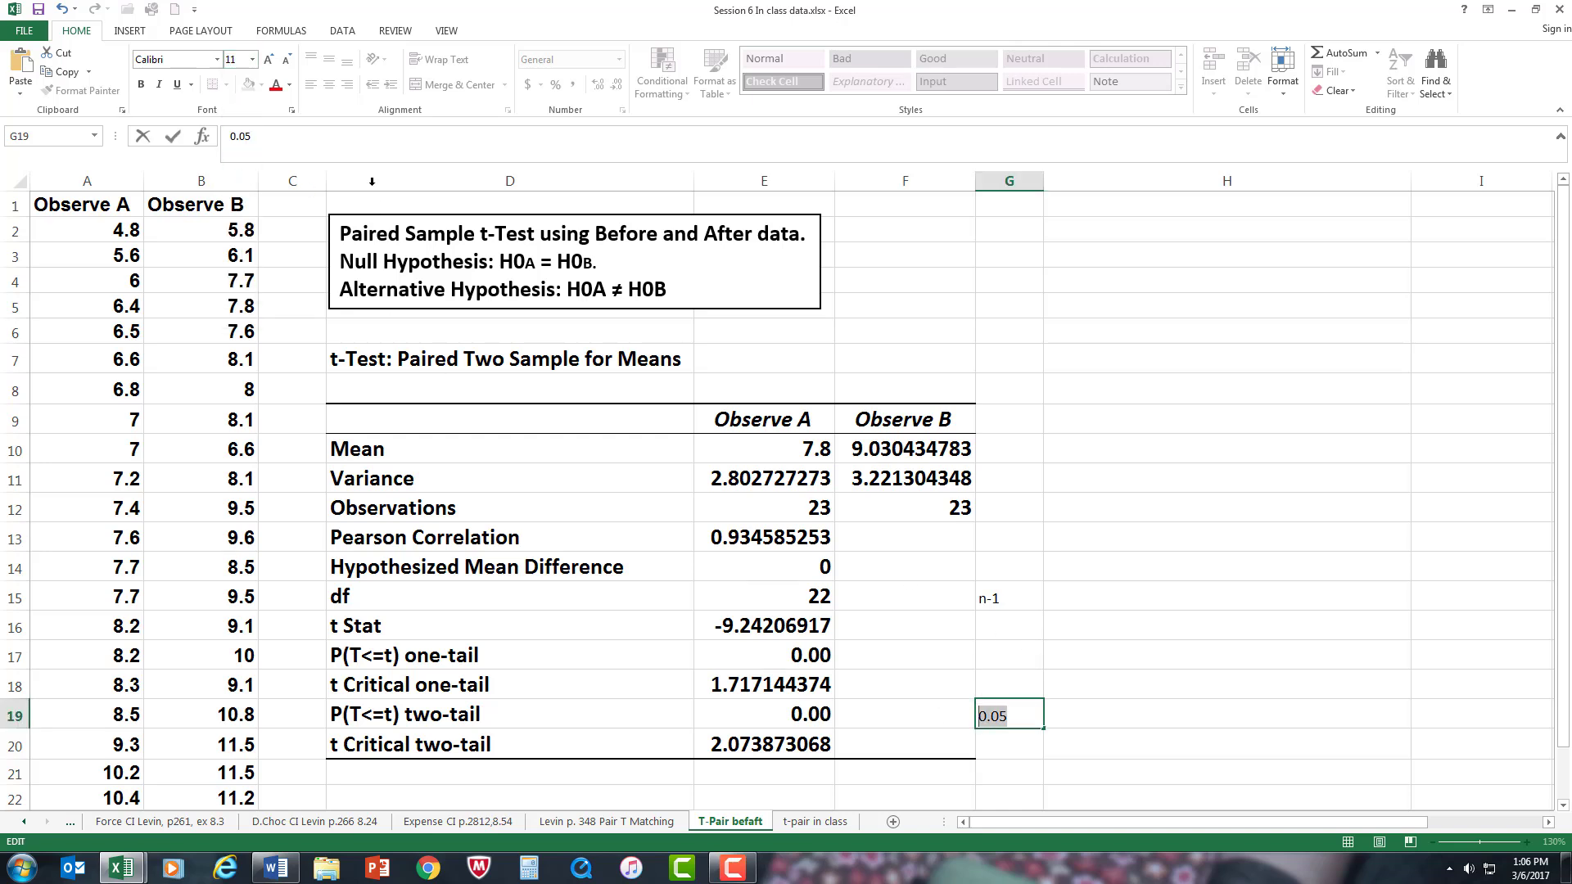
click(252, 60)
click(233, 171)
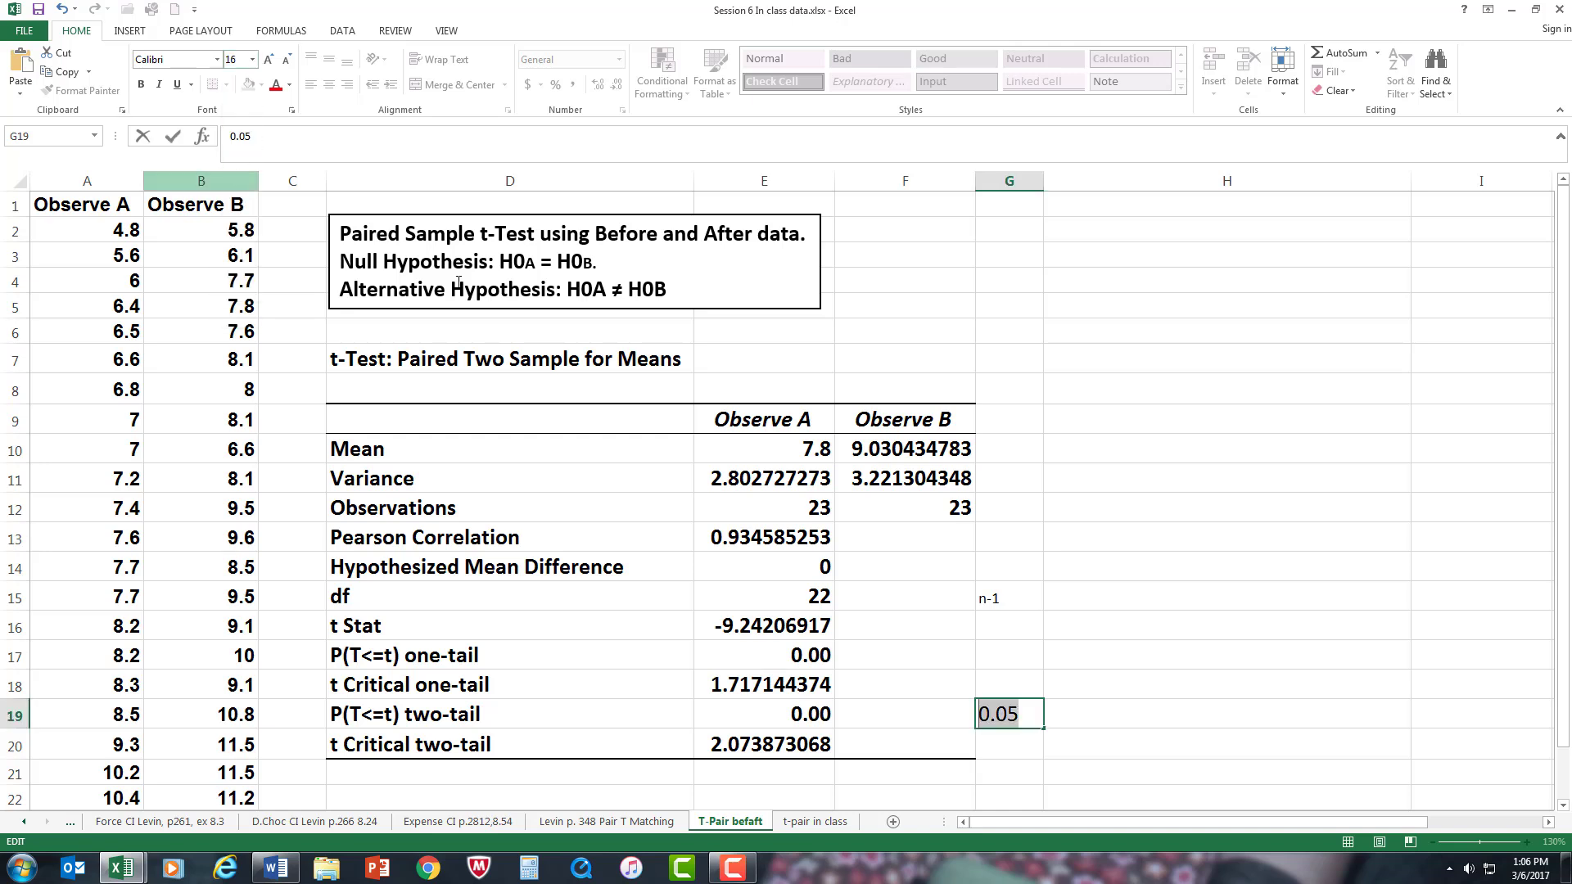
click(1197, 637)
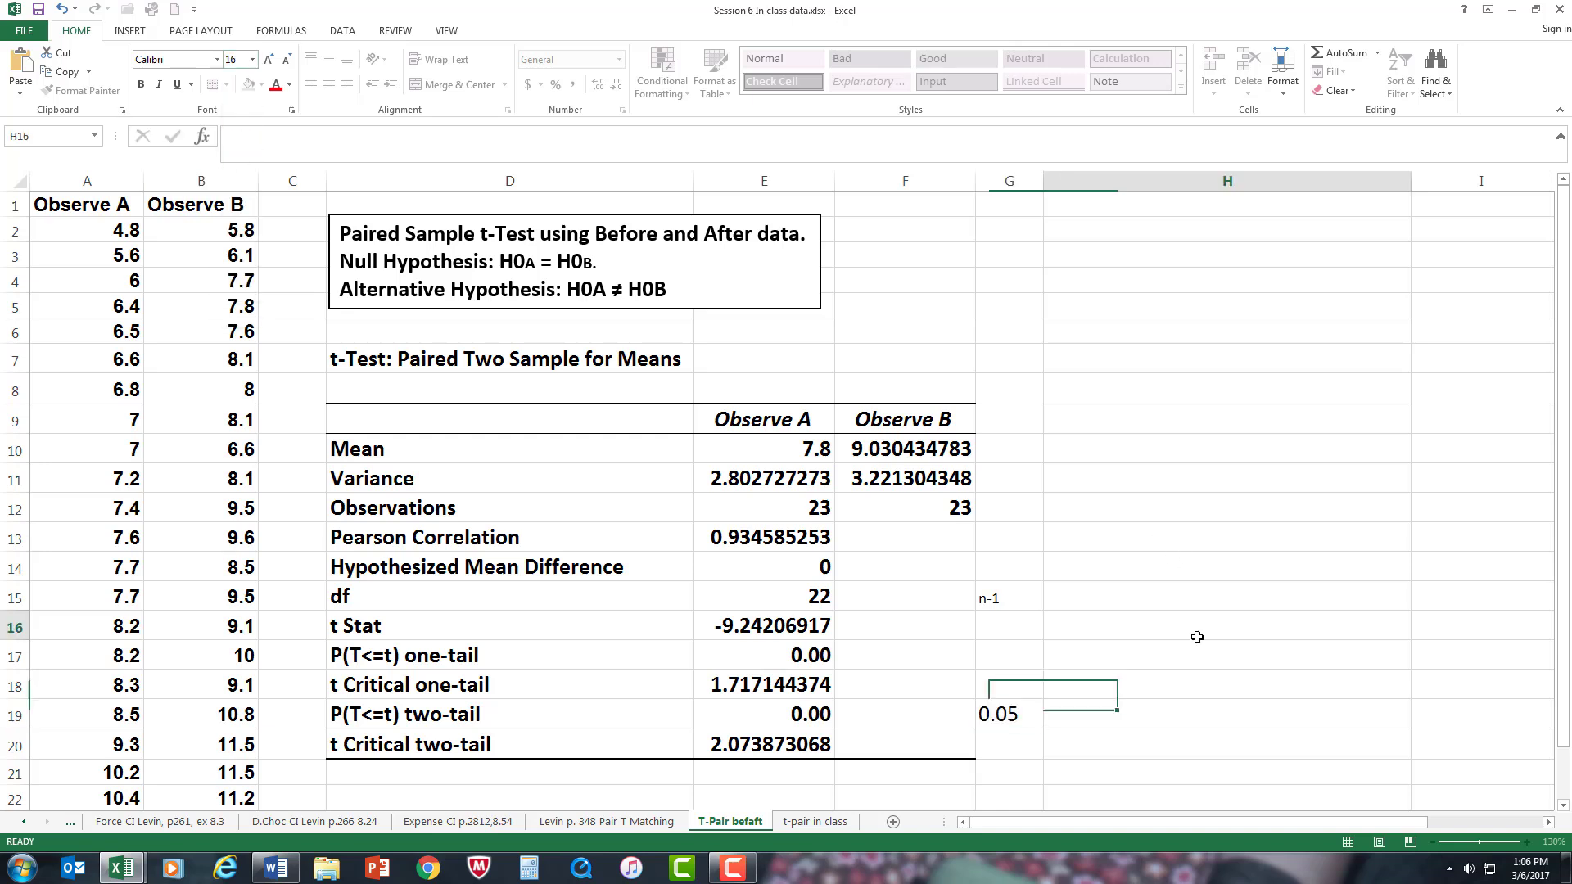
click(1020, 718)
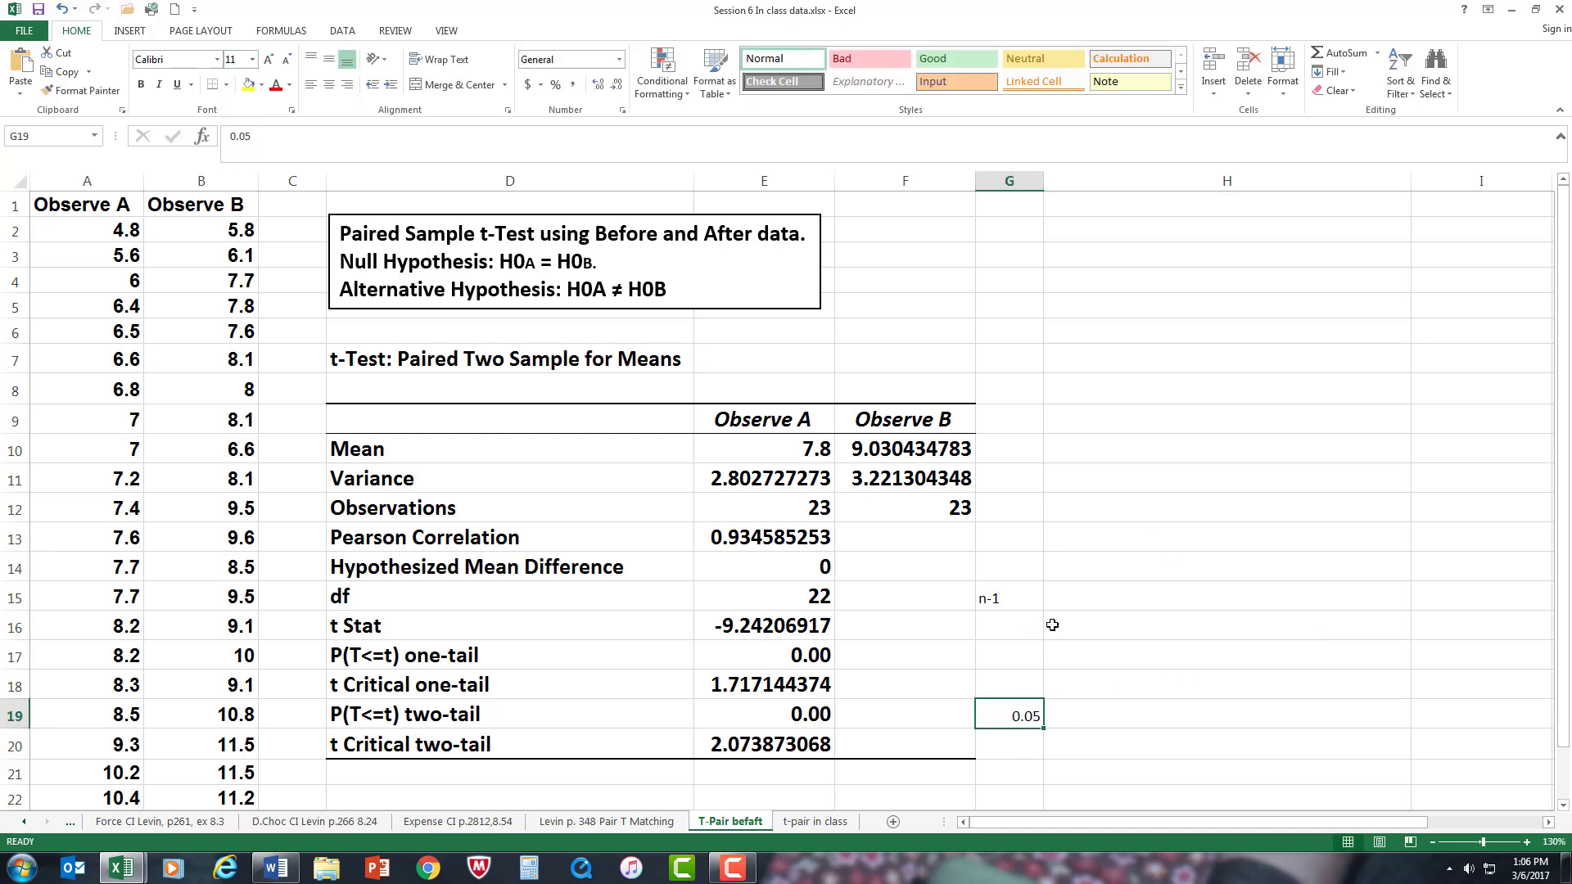
click(251, 59)
click(232, 171)
click(1023, 556)
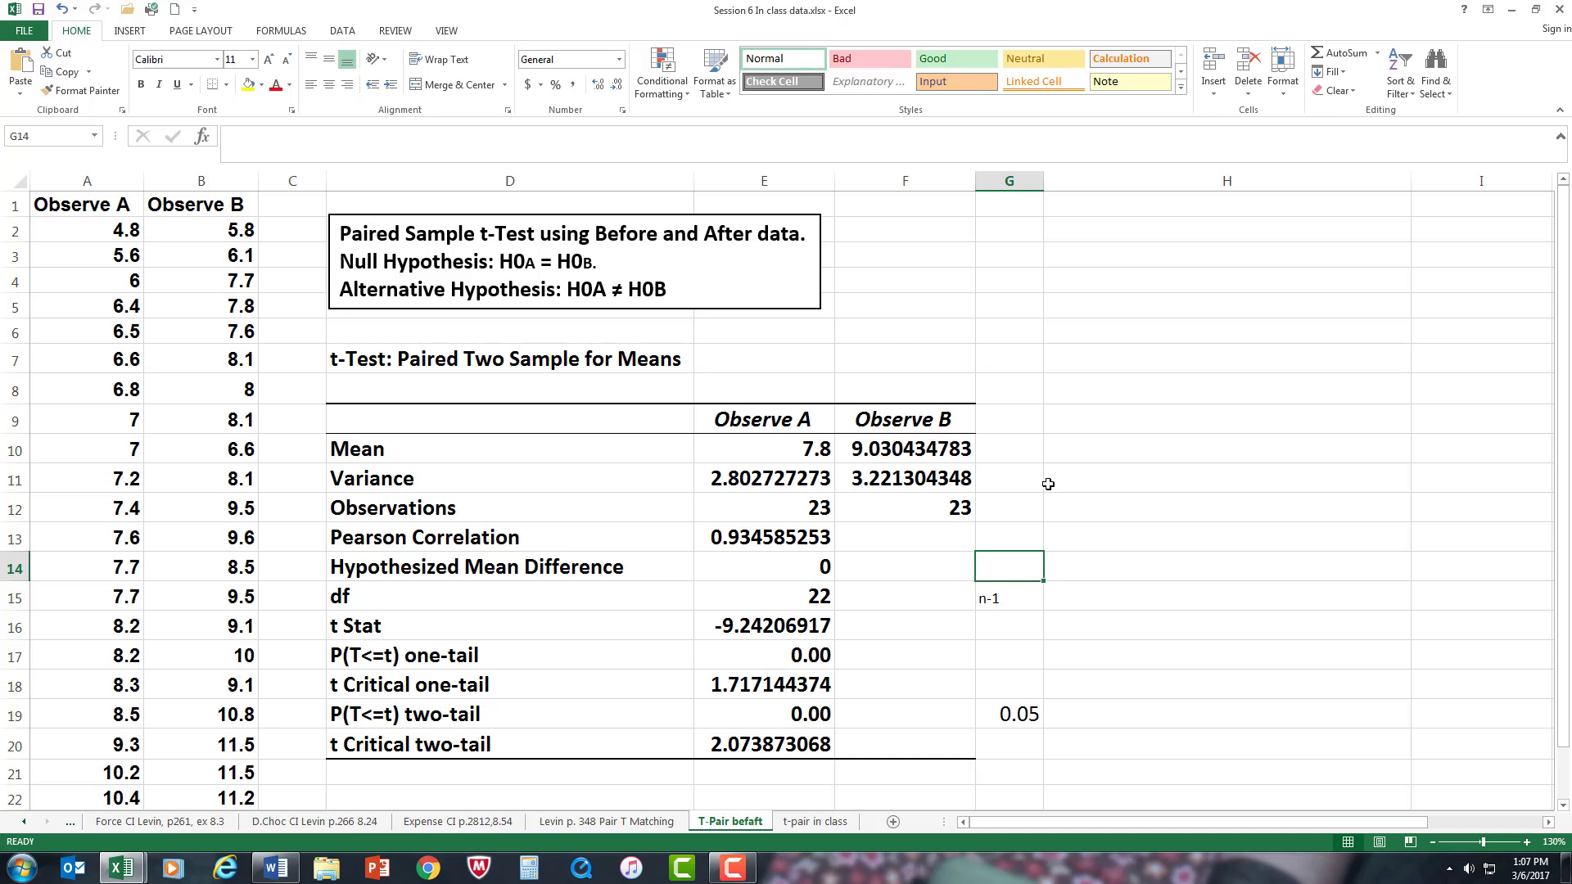
Step: Review the finished table: t Stat -9.24206917 versus two-tail critical 2.073873068
click(1078, 466)
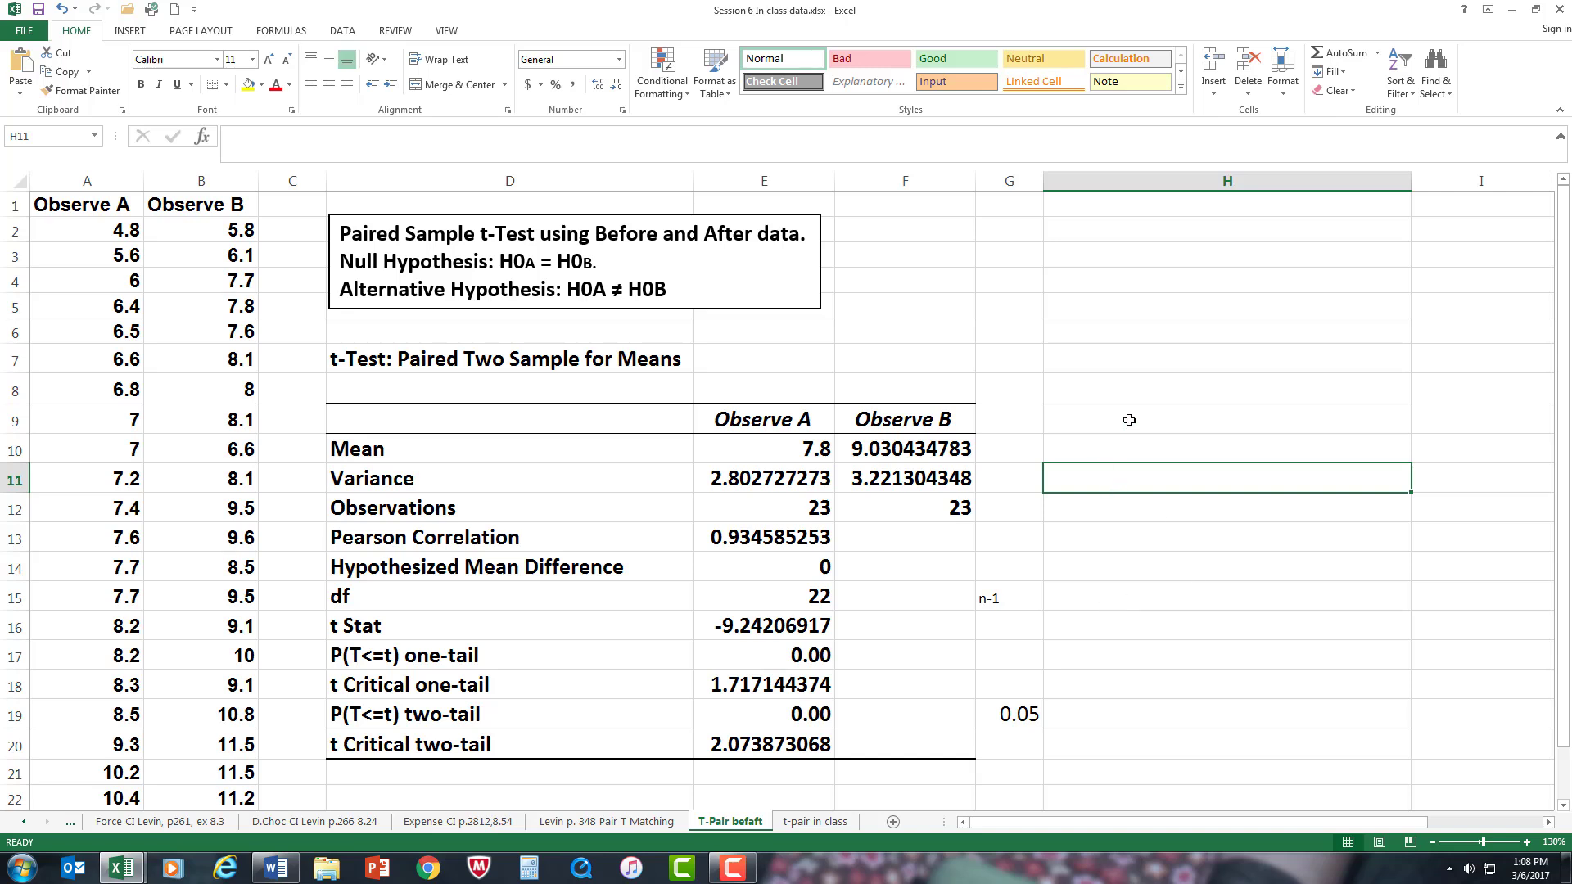
click(1127, 362)
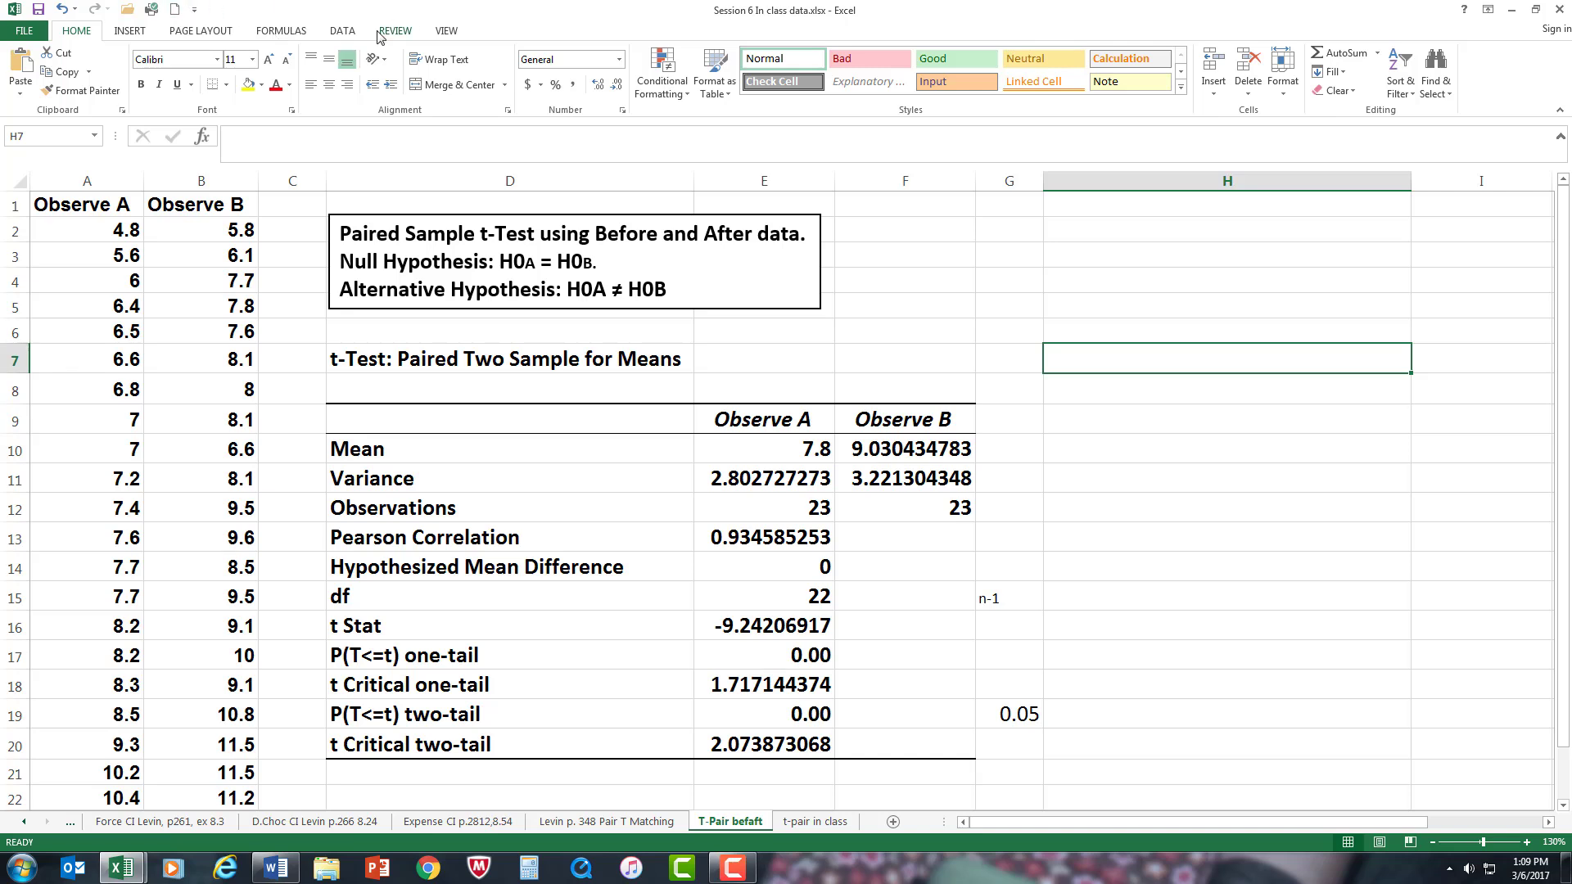
Step: Reopen the paired t-test tool and clear the previous ranges and $D$7 output location
click(340, 33)
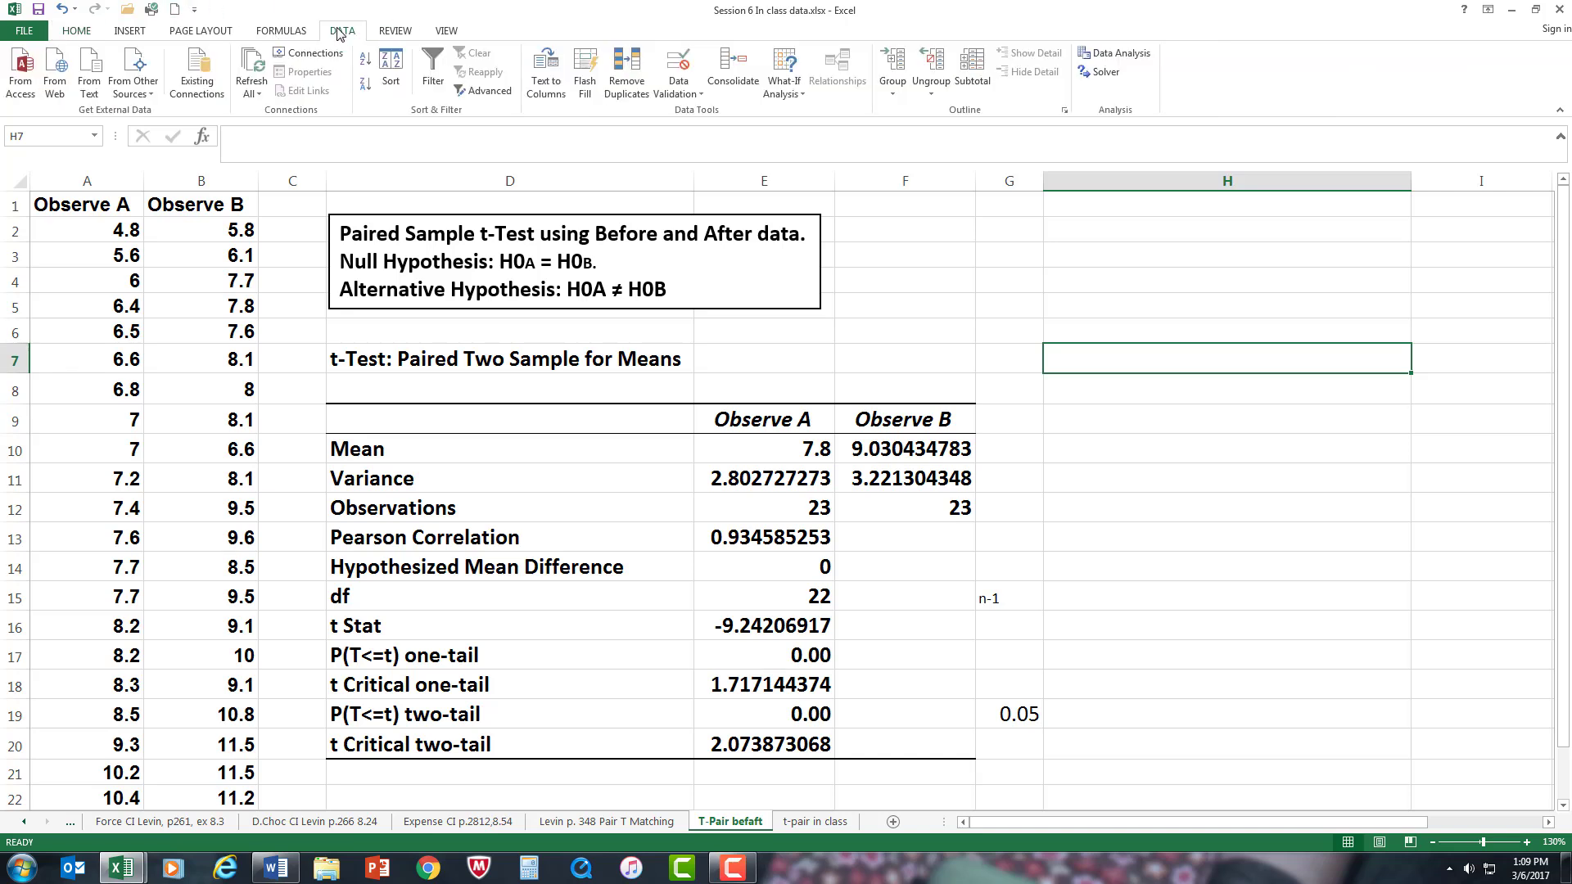
click(1136, 54)
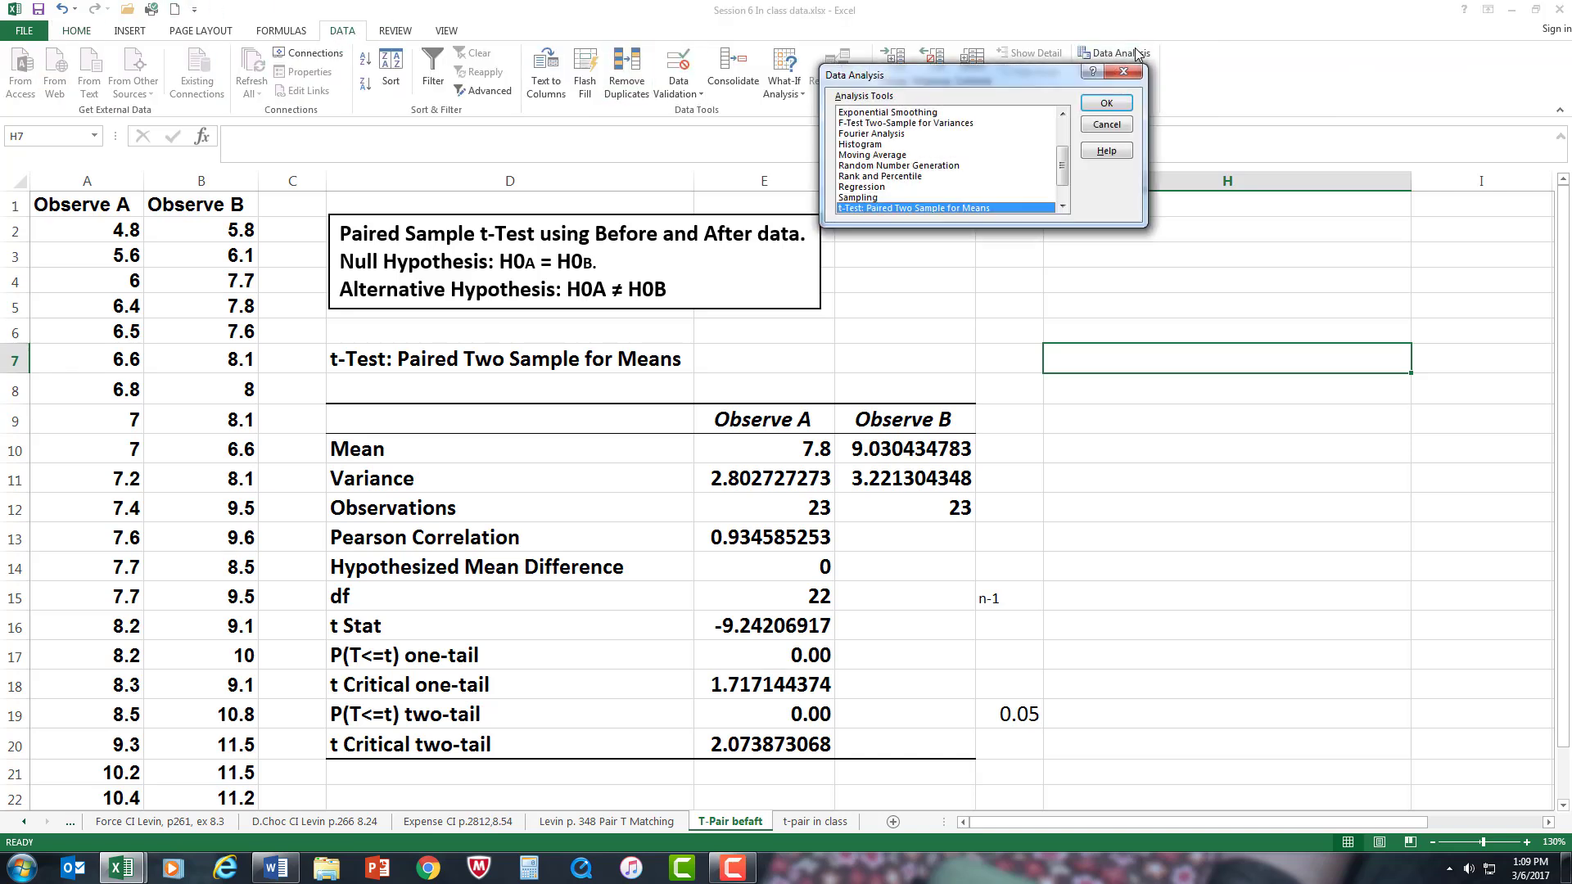
click(1108, 104)
click(1015, 78)
drag(1016, 78, 889, 77)
key(BackSpace)
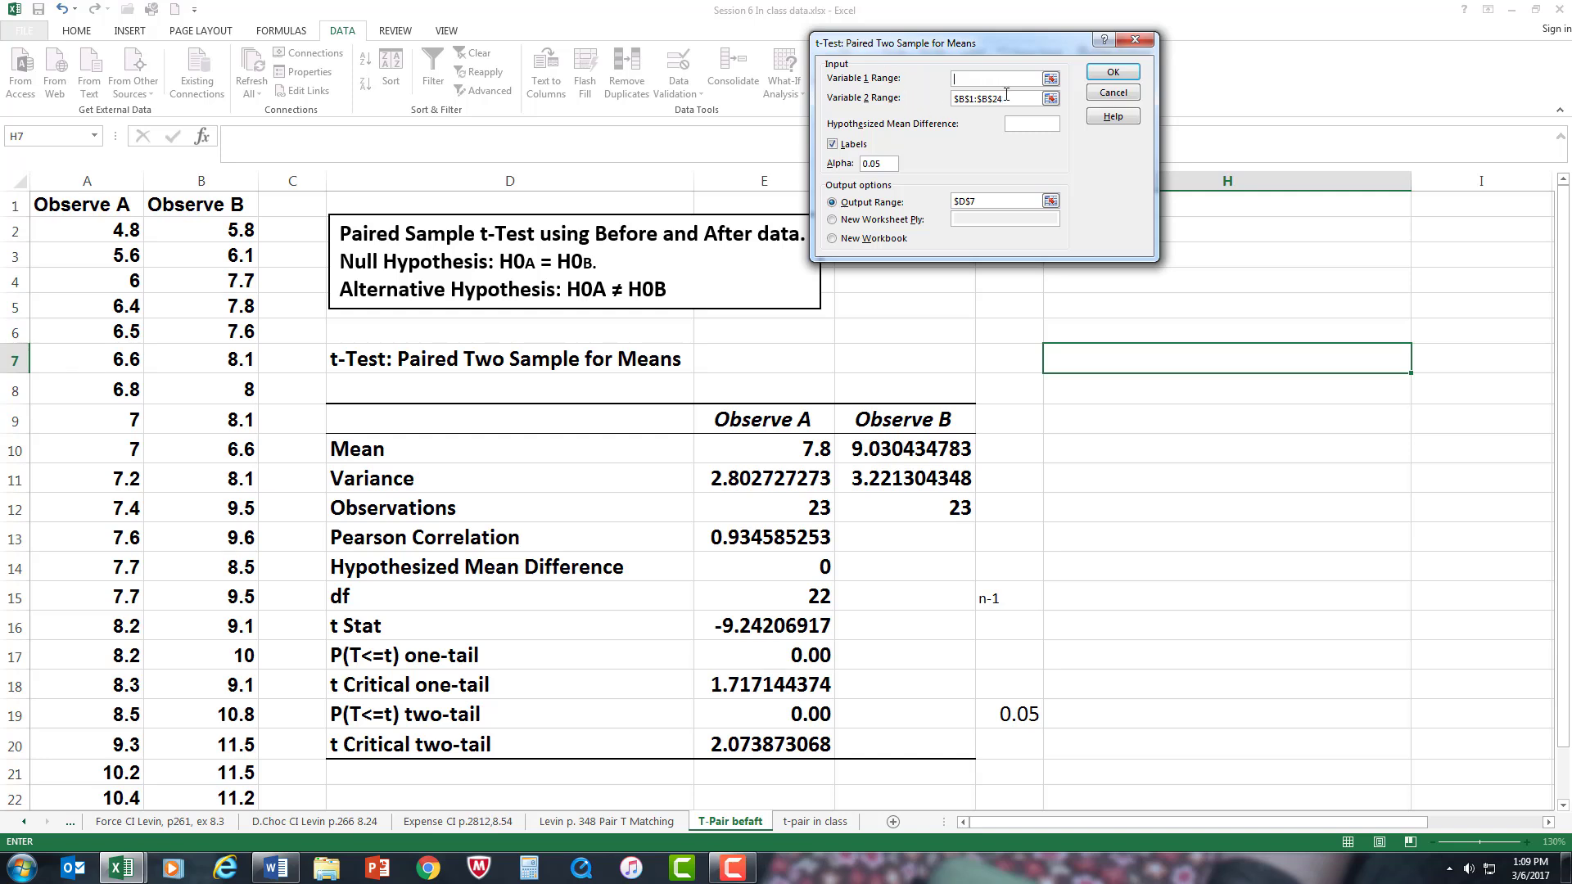
drag(1012, 99, 929, 105)
key(BackSpace)
drag(992, 201, 928, 206)
key(BackSpace)
Step: Set Variable 1 to B1:B24, Variable 2 to A1:A24, output at H7, and run
click(211, 205)
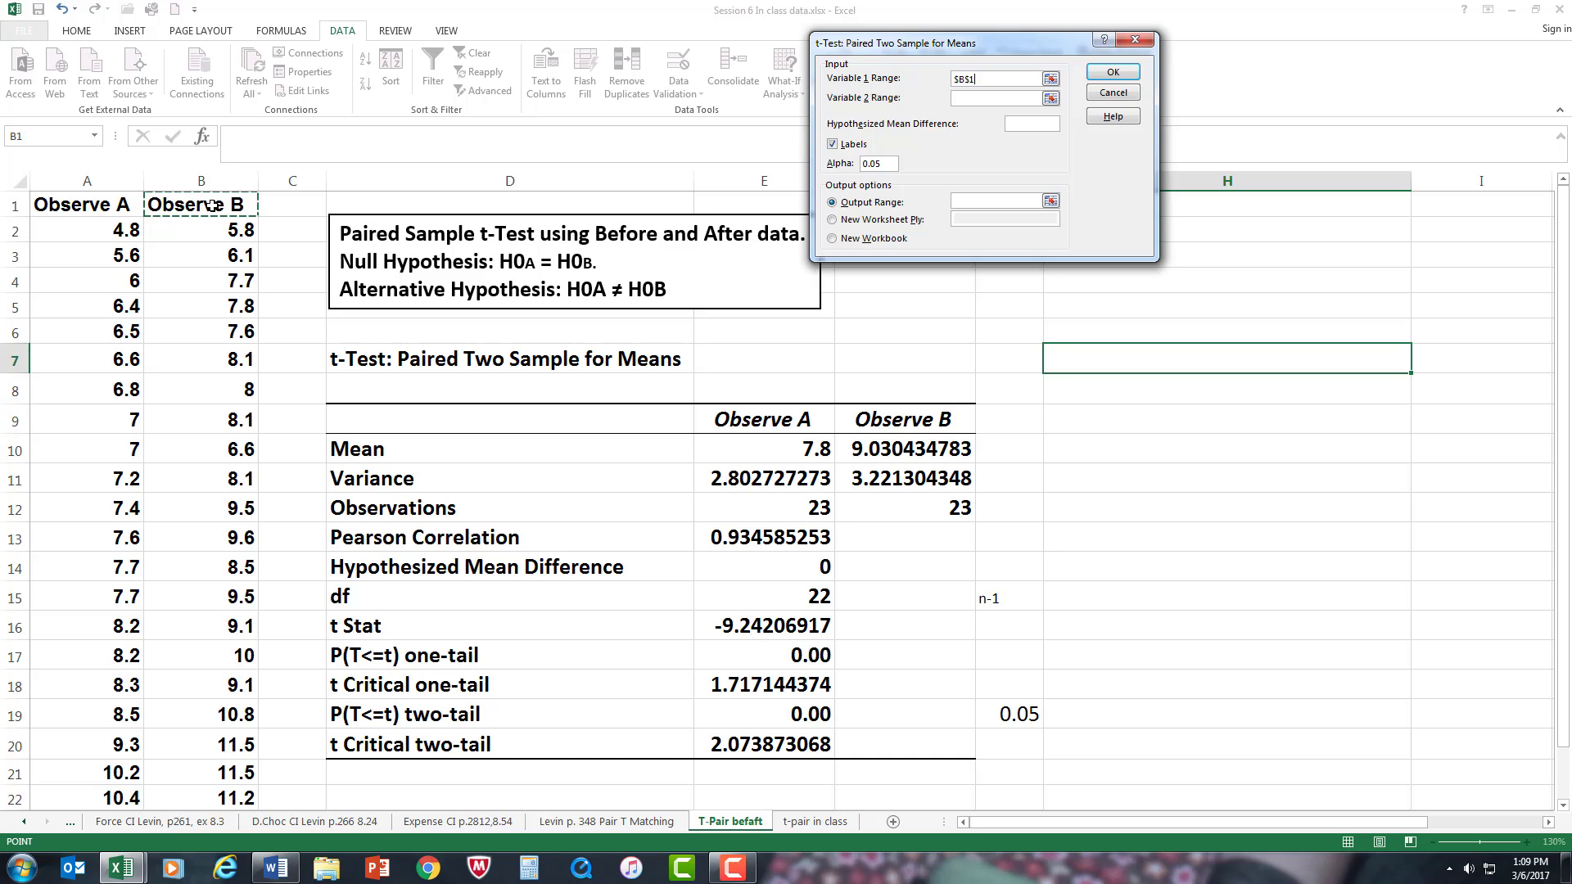
key(ctrl+shift+Down)
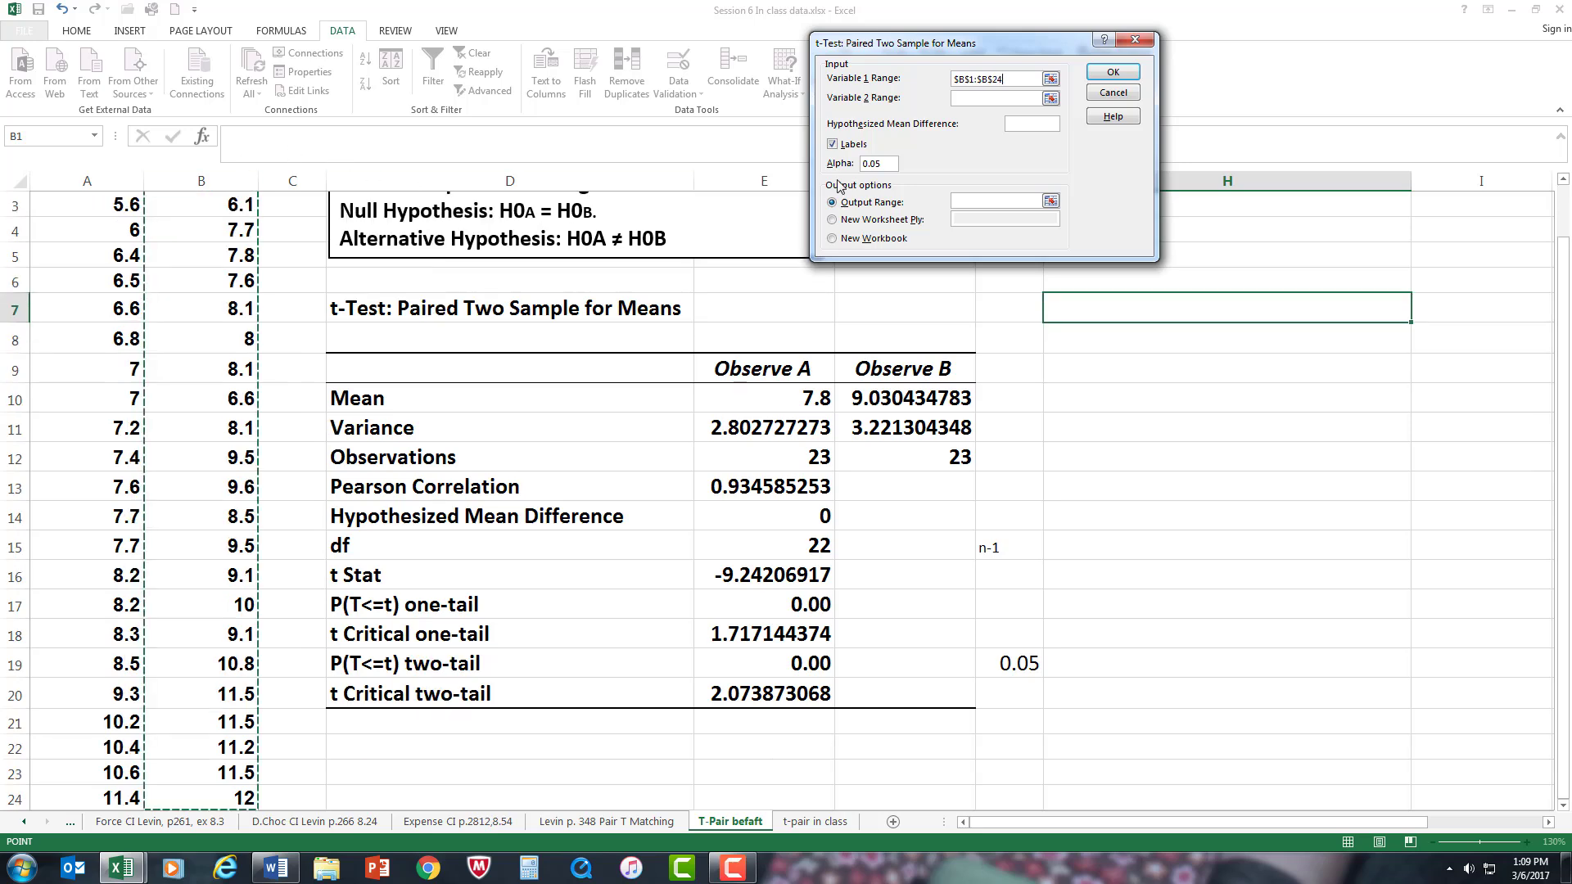
click(957, 100)
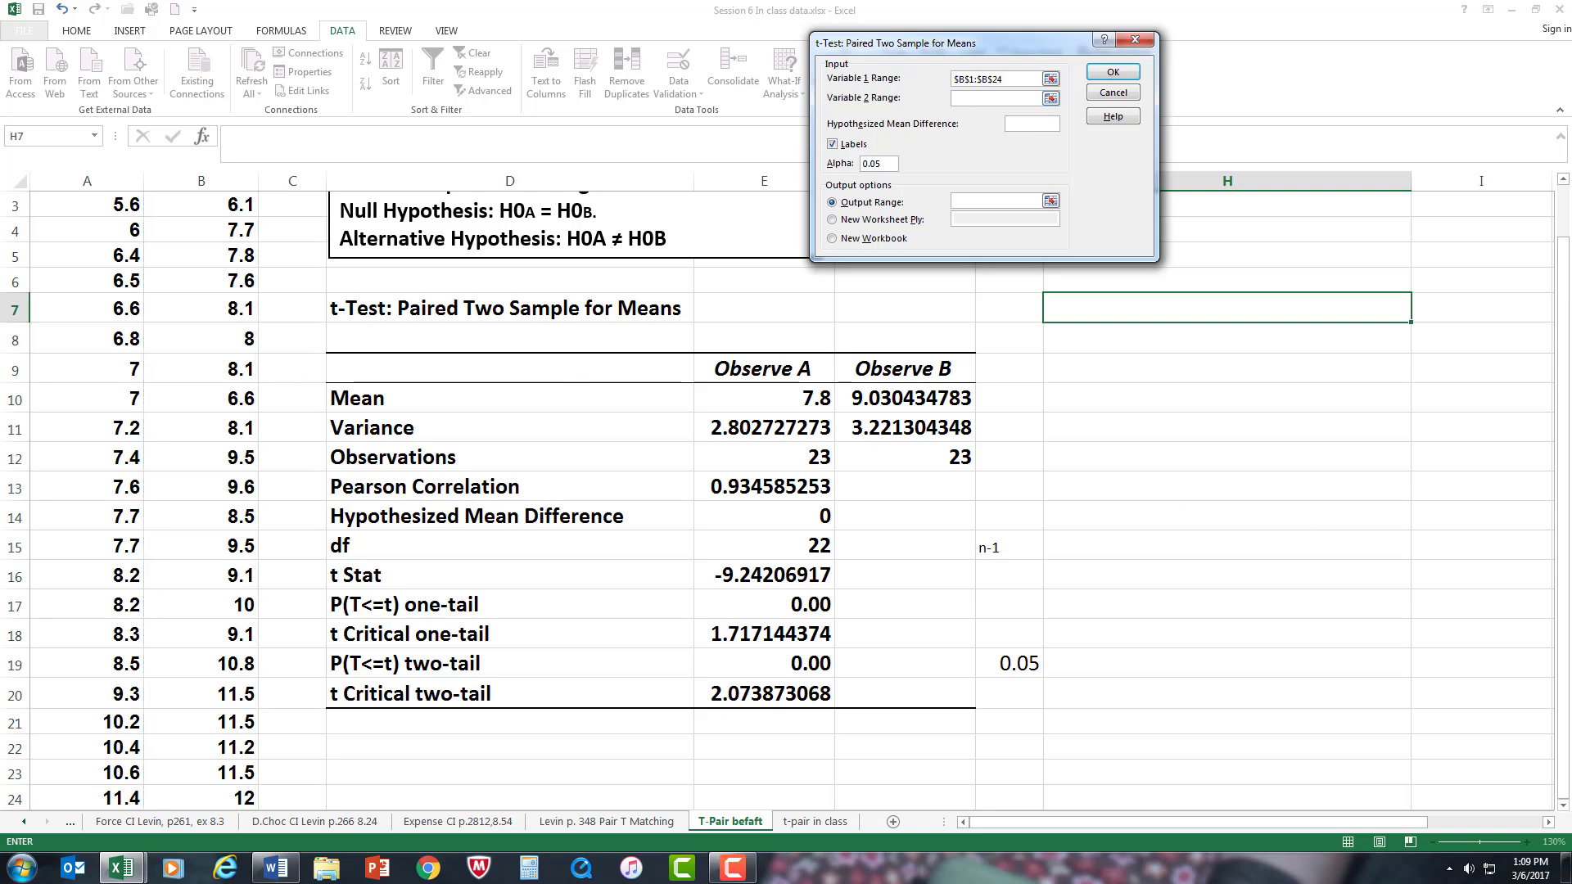
drag(1565, 531, 1564, 523)
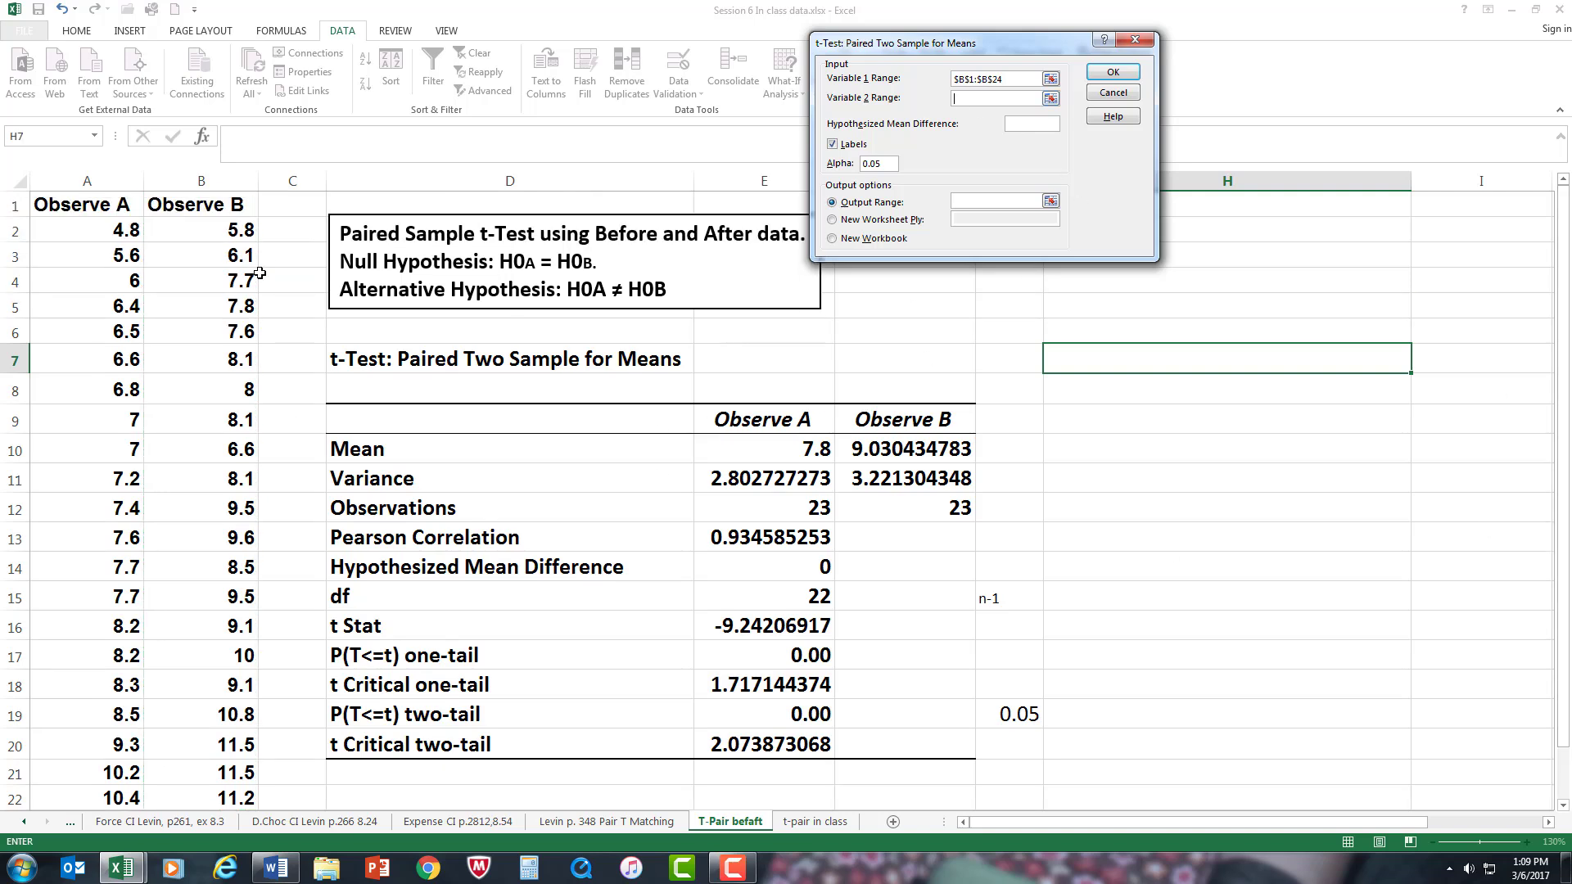
click(98, 206)
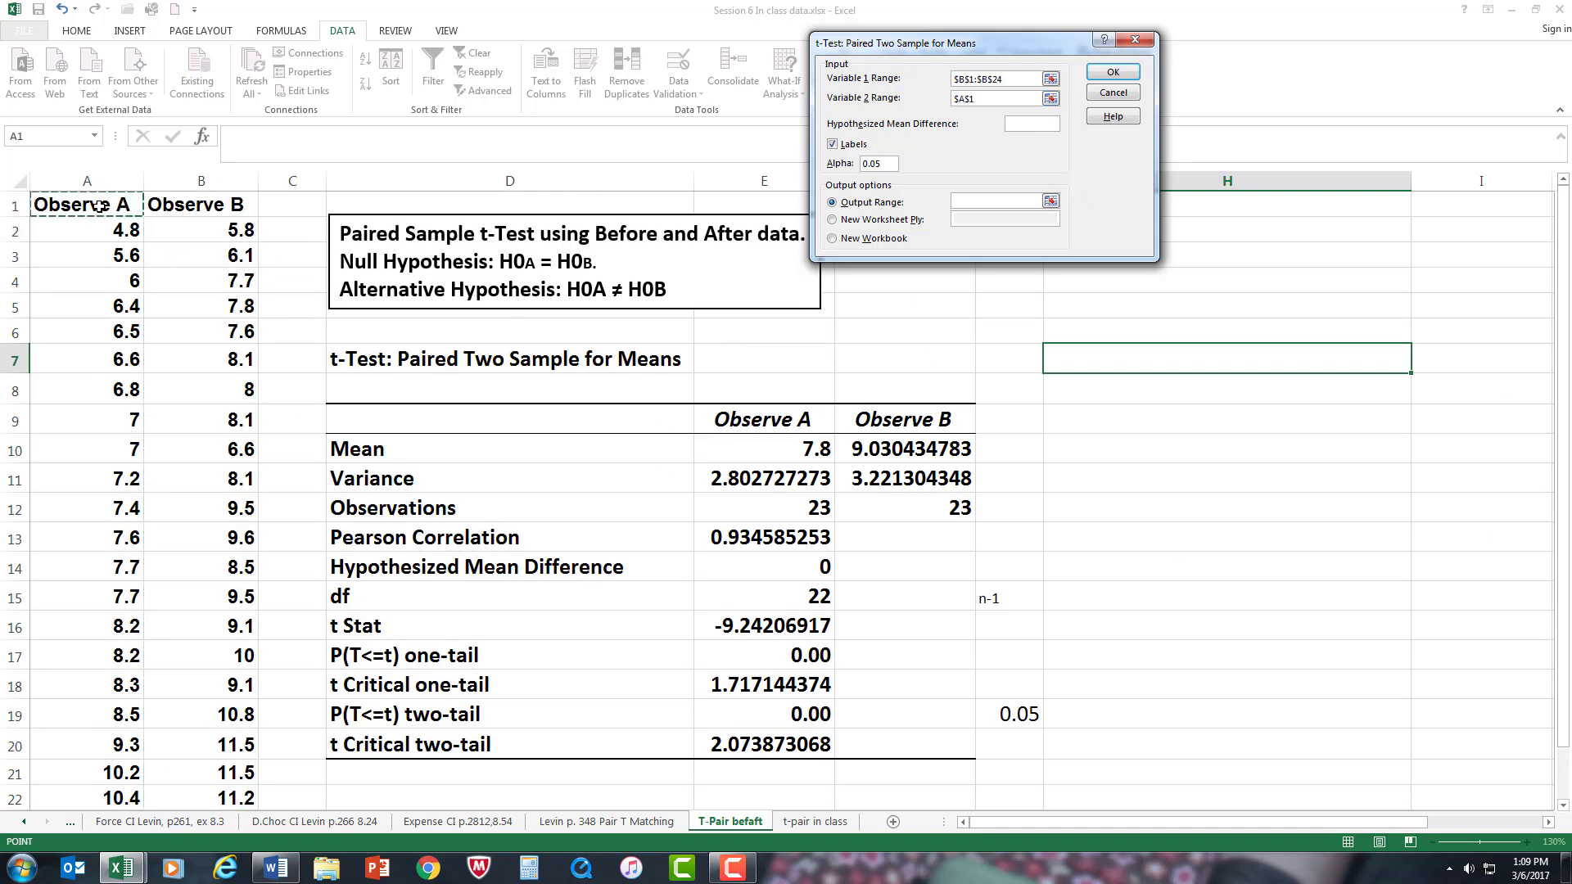
key(ctrl+shift+Down)
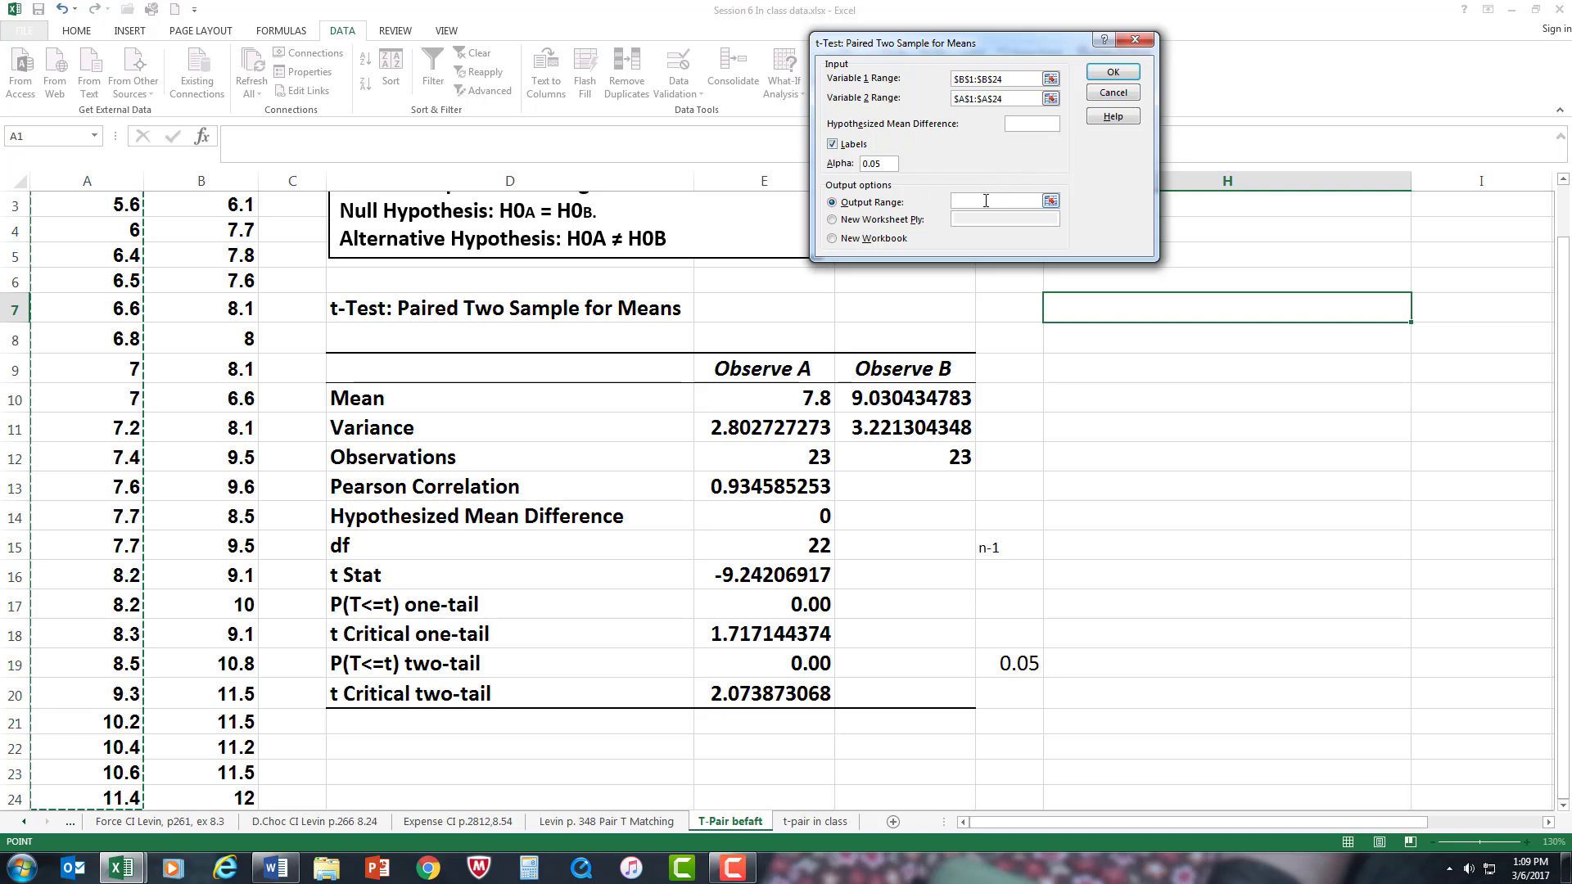
click(986, 200)
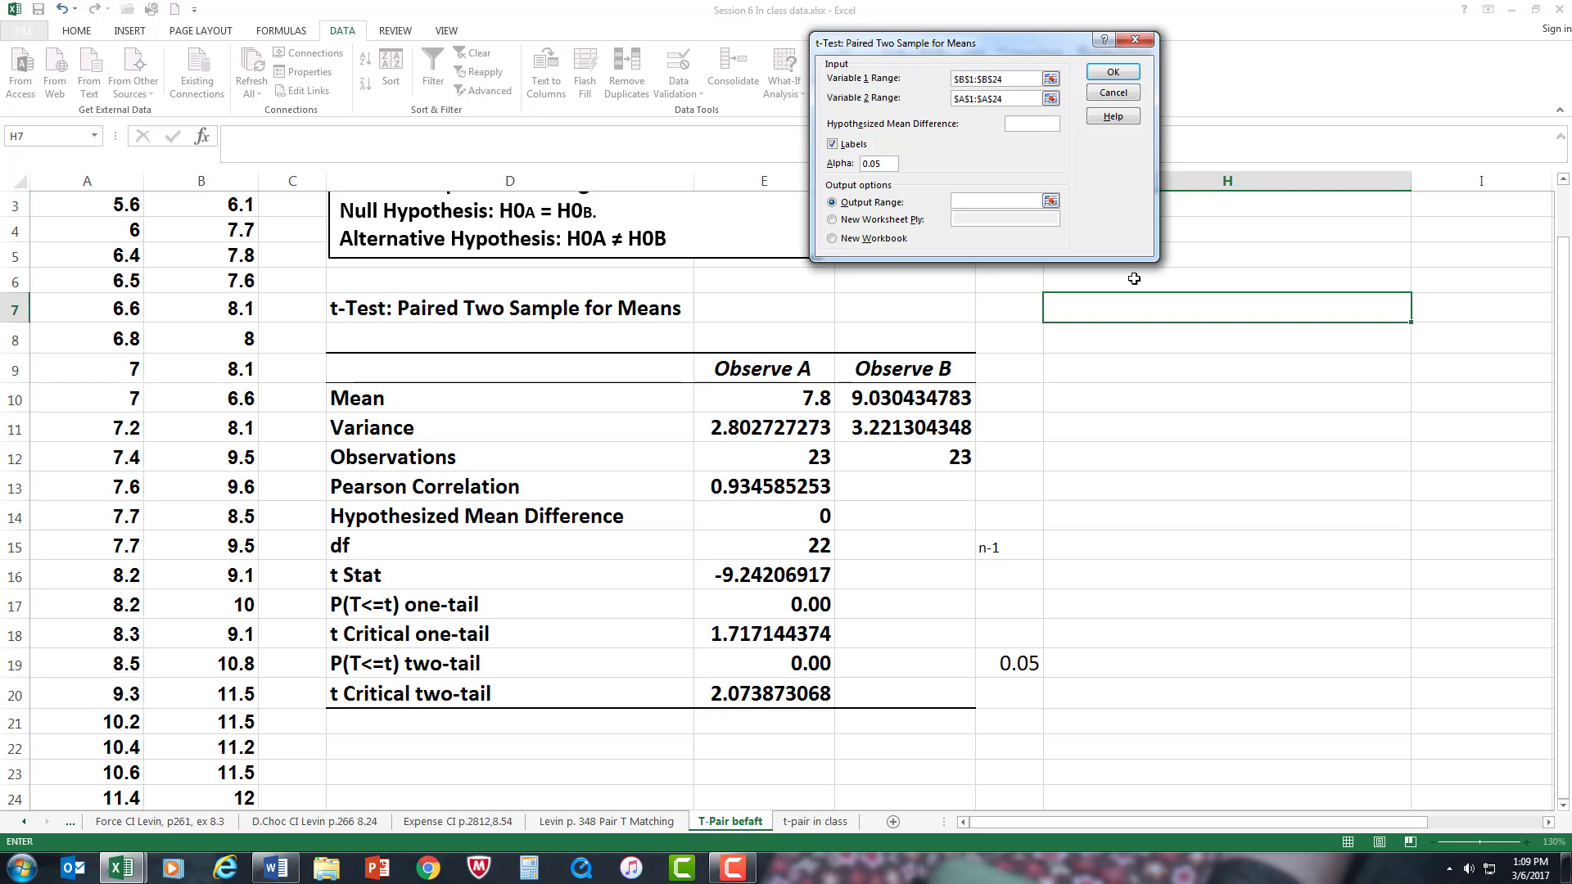
click(1115, 309)
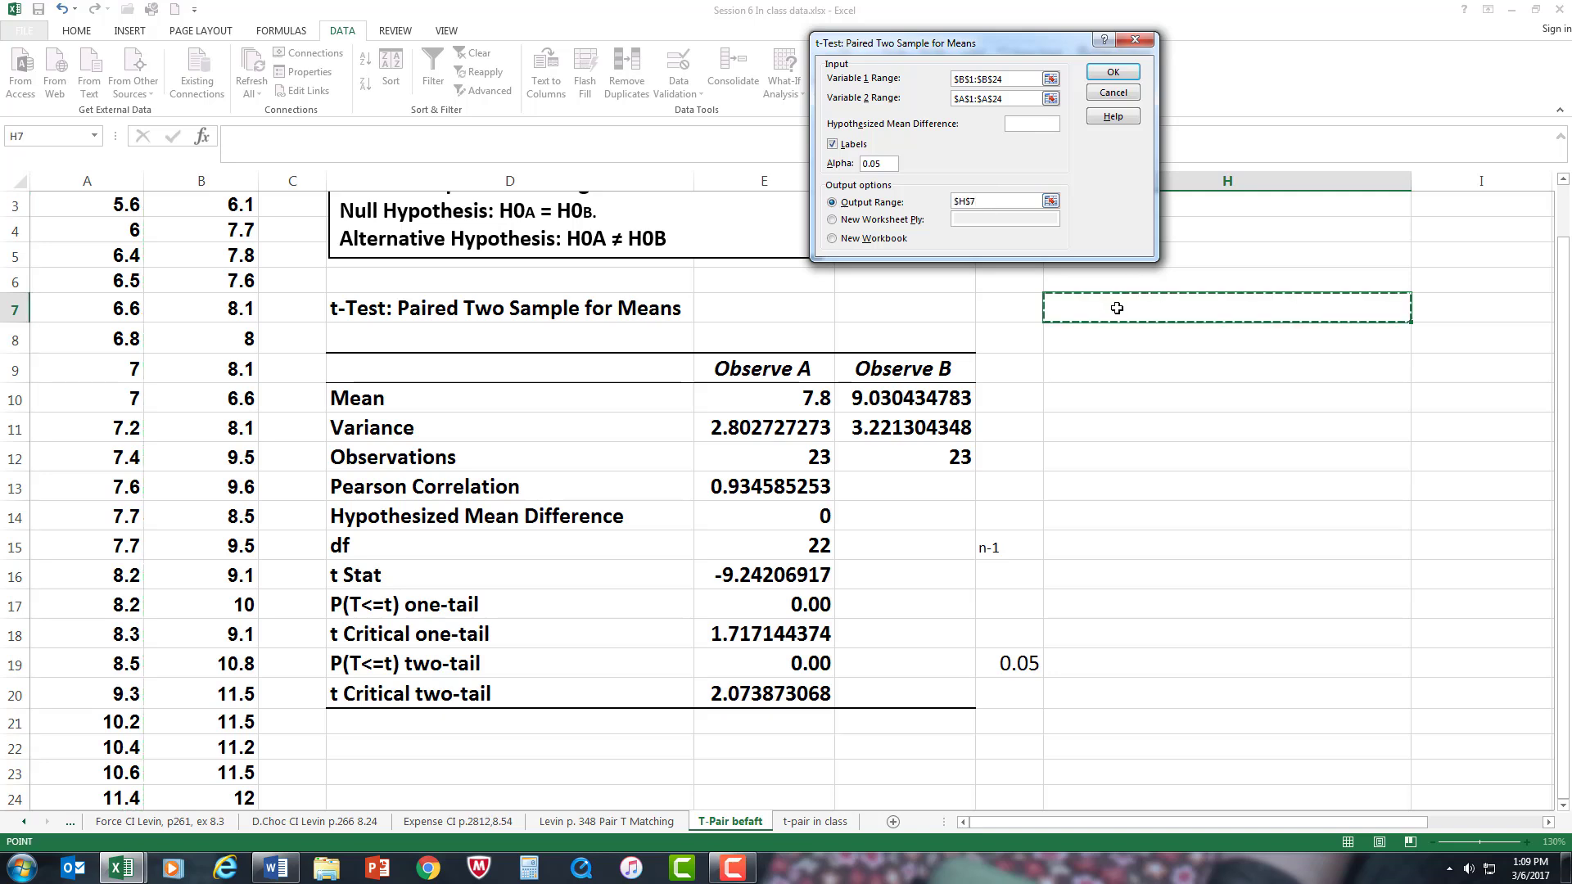
click(1103, 72)
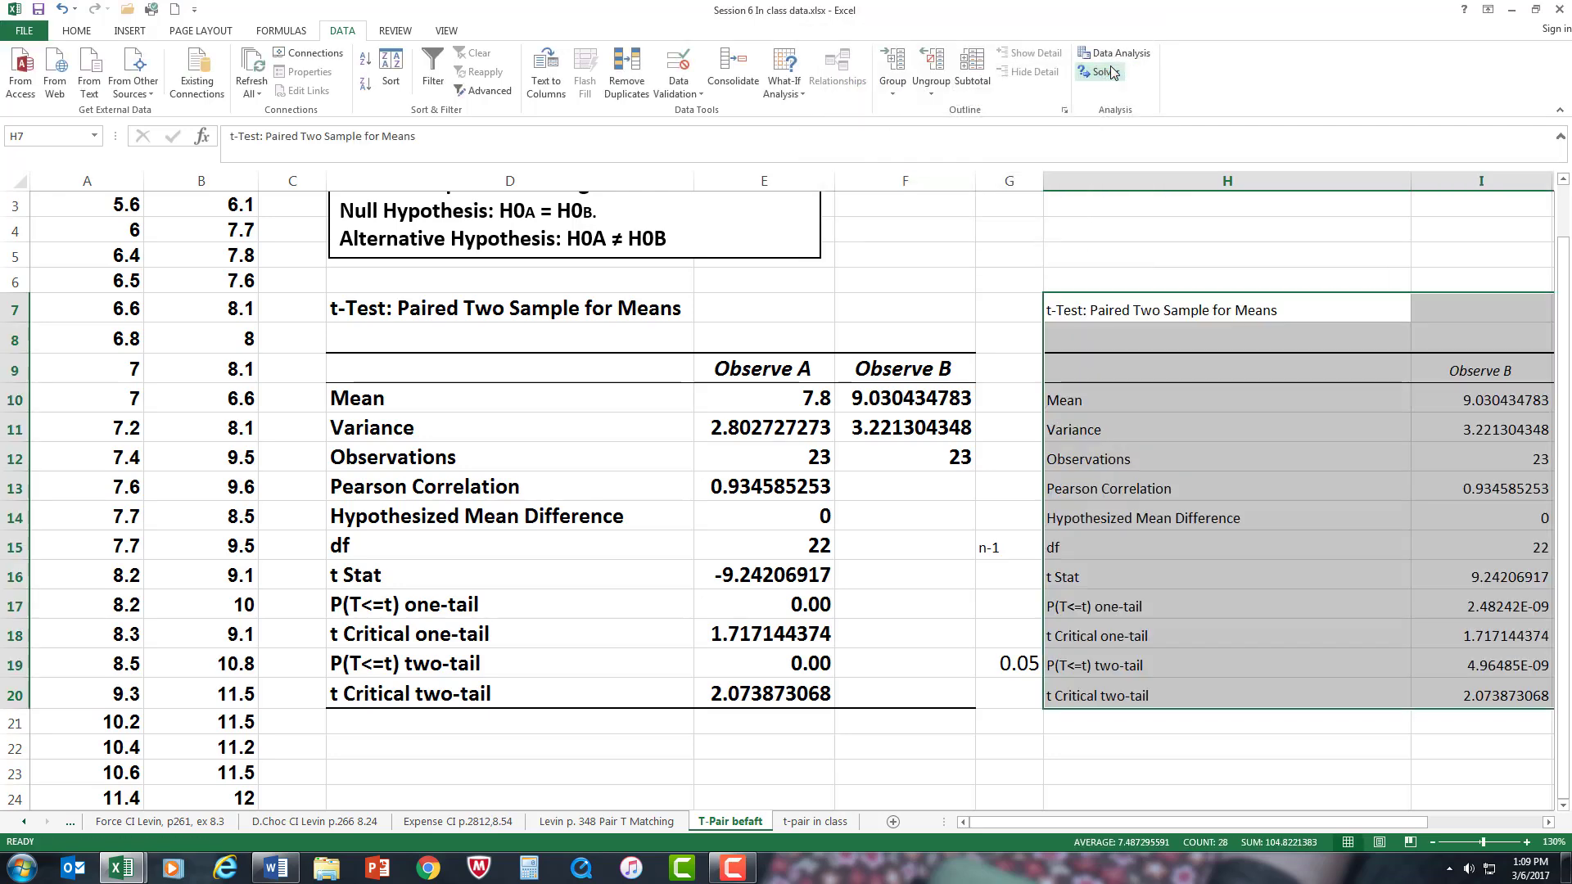
Step: Set the H7:J20 output table to 16 pt bold text
drag(1401, 821, 1502, 822)
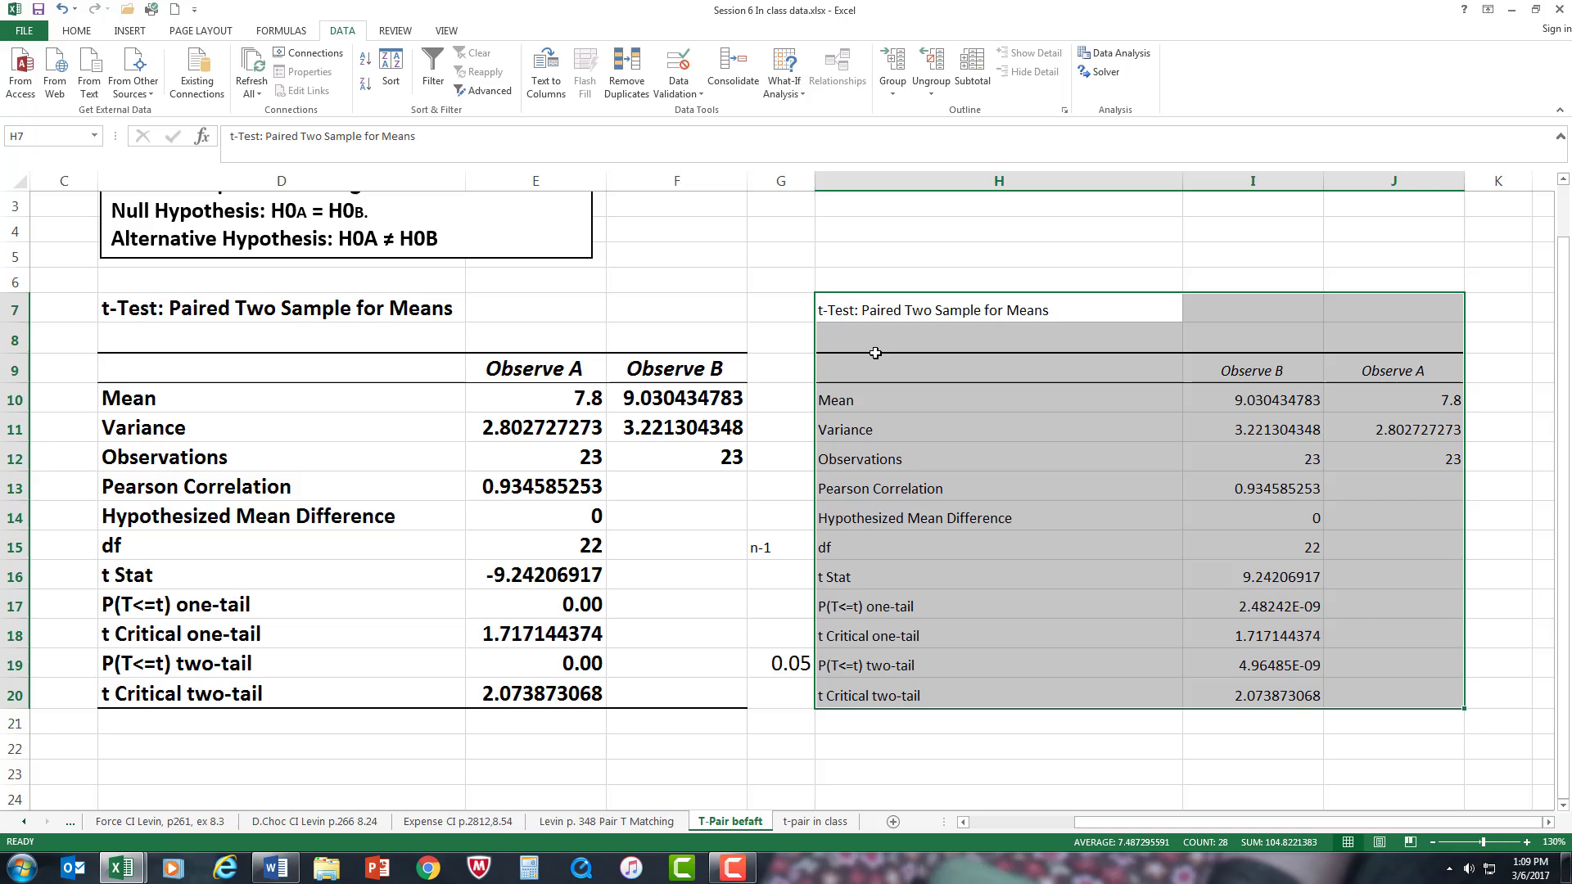
click(76, 31)
click(252, 59)
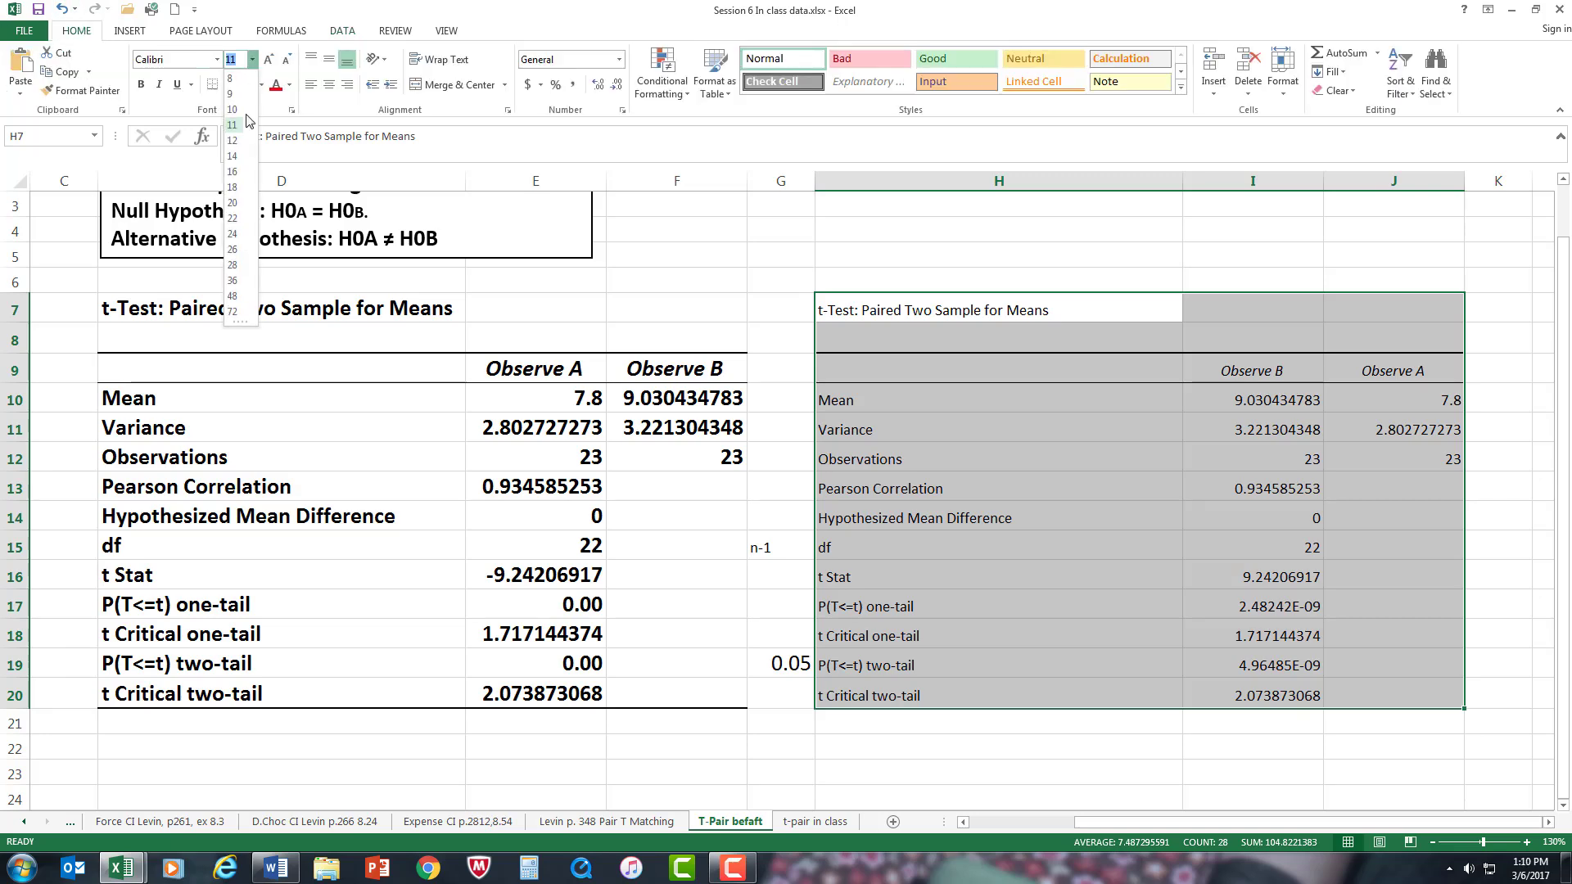
click(232, 171)
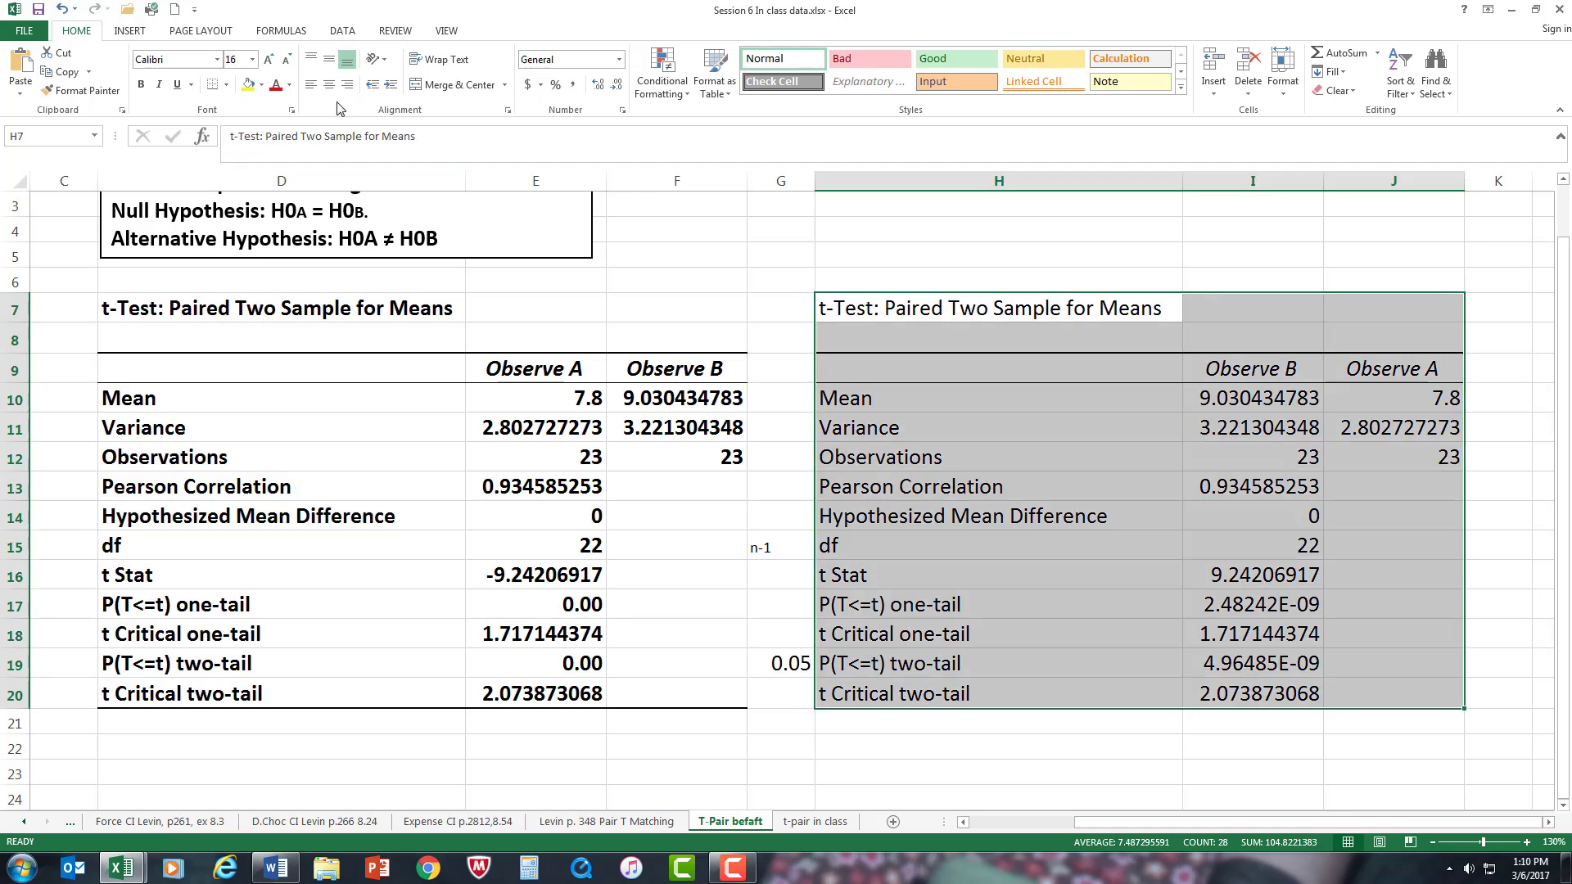
click(140, 84)
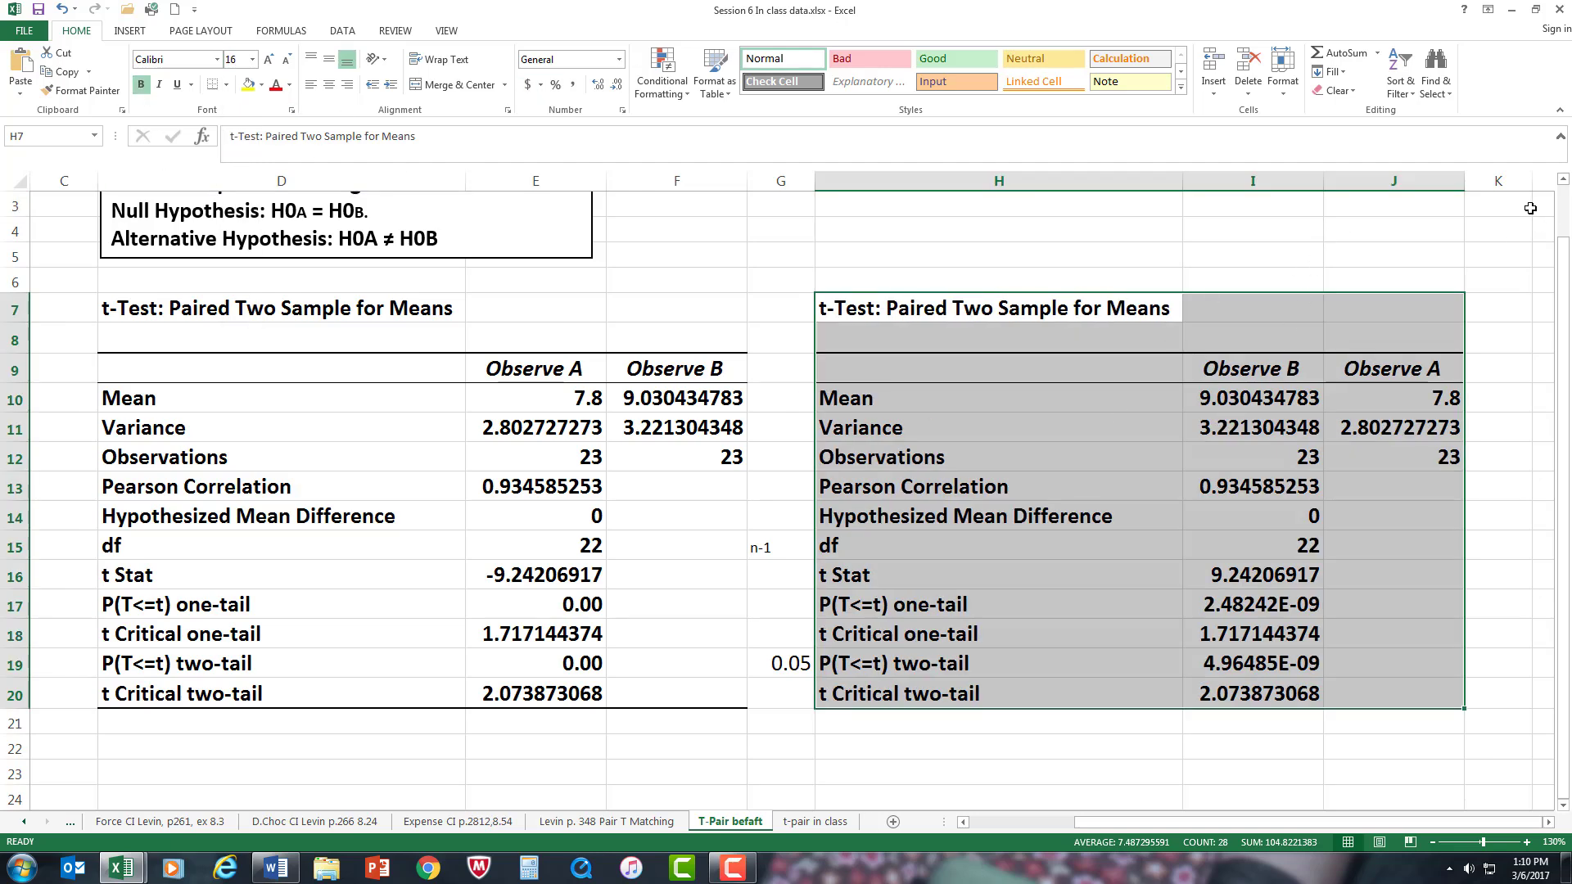
click(1287, 767)
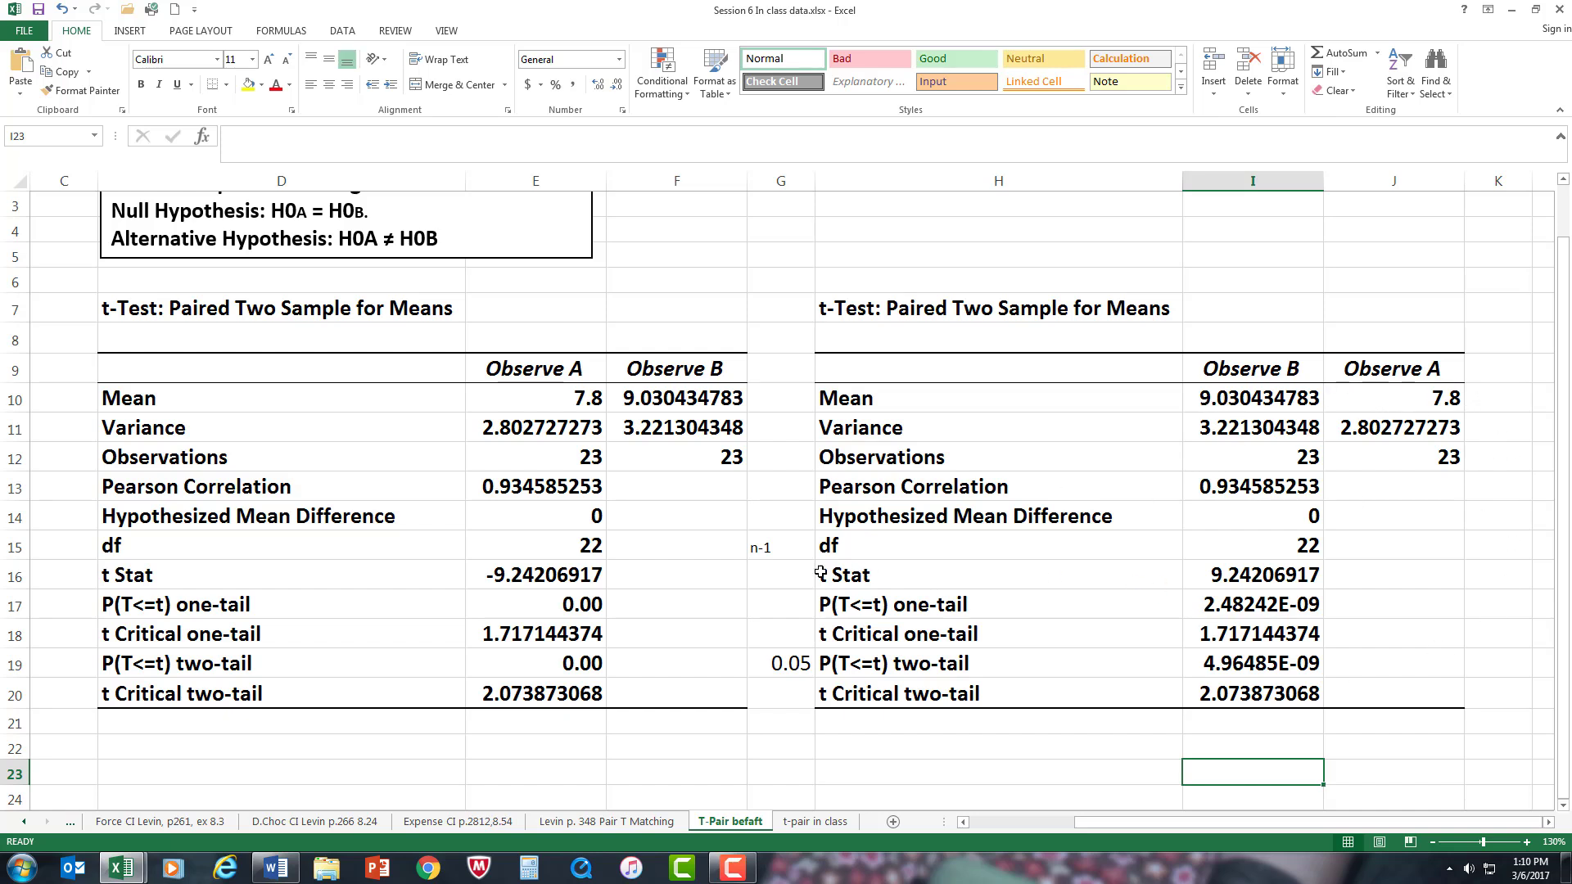
Step: Format cells I17 (one-tail p) and I19 (two-tail p) as Number with 2 decimals, displaying 0.00
click(1275, 607)
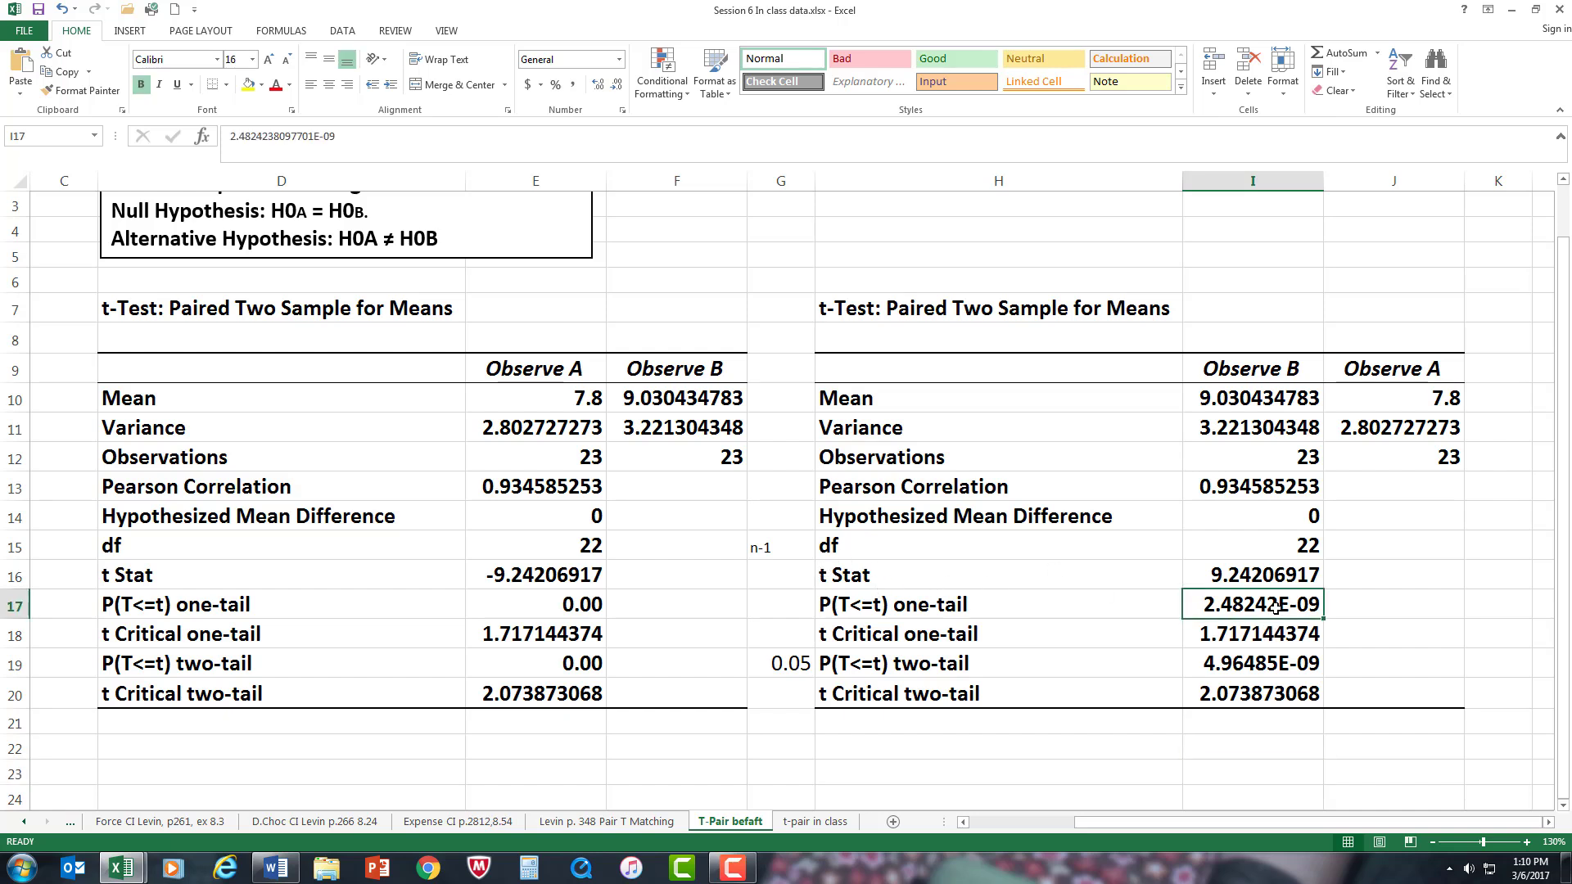
right_click(1276, 607)
click(1329, 542)
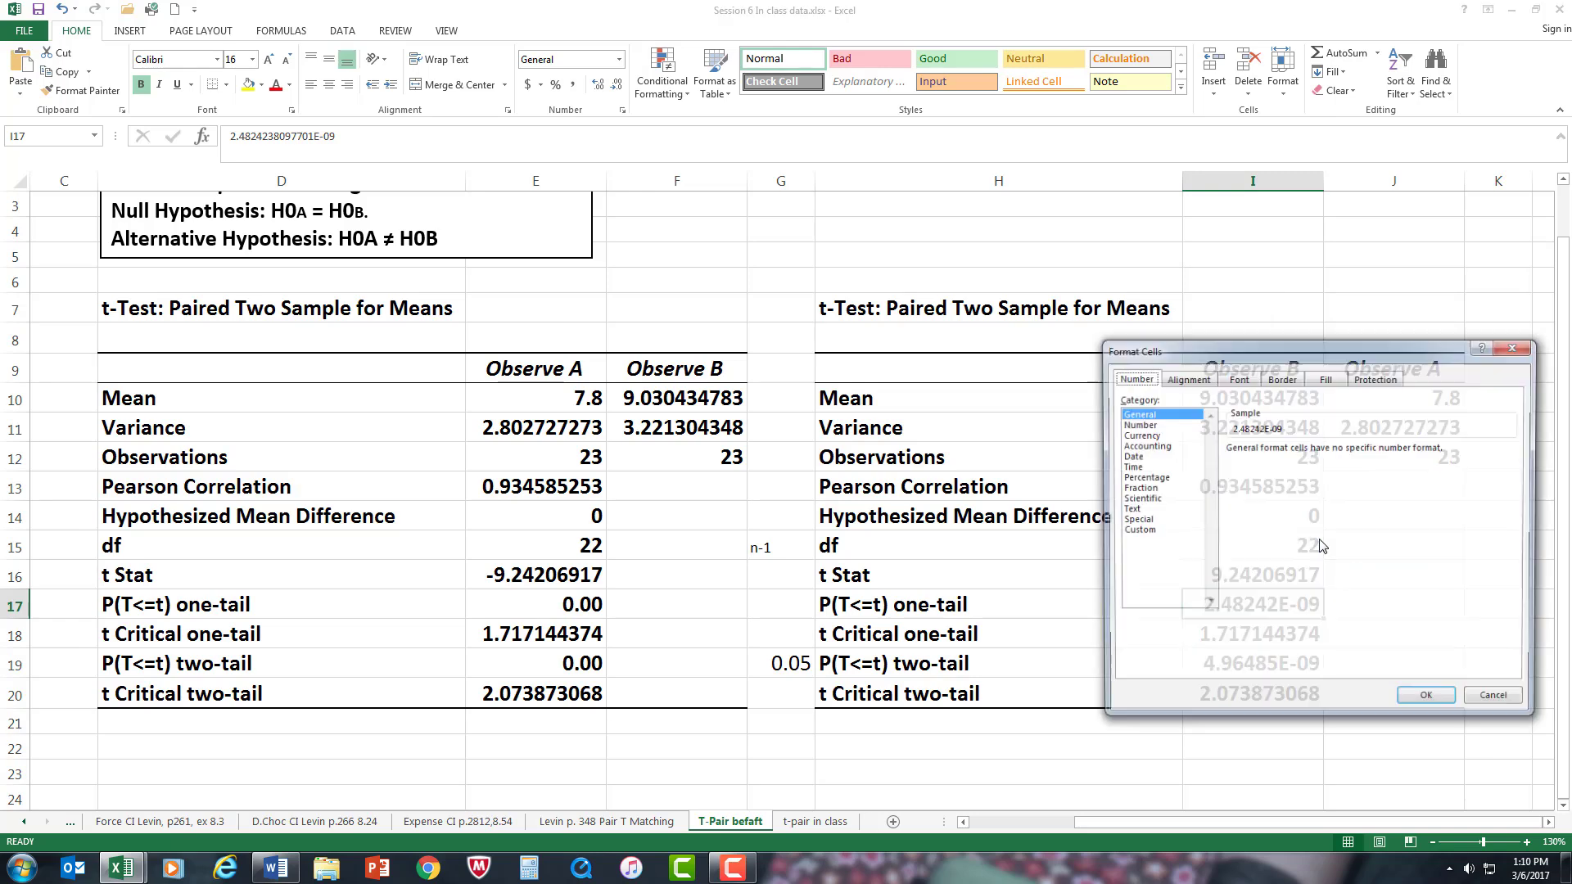
click(1152, 425)
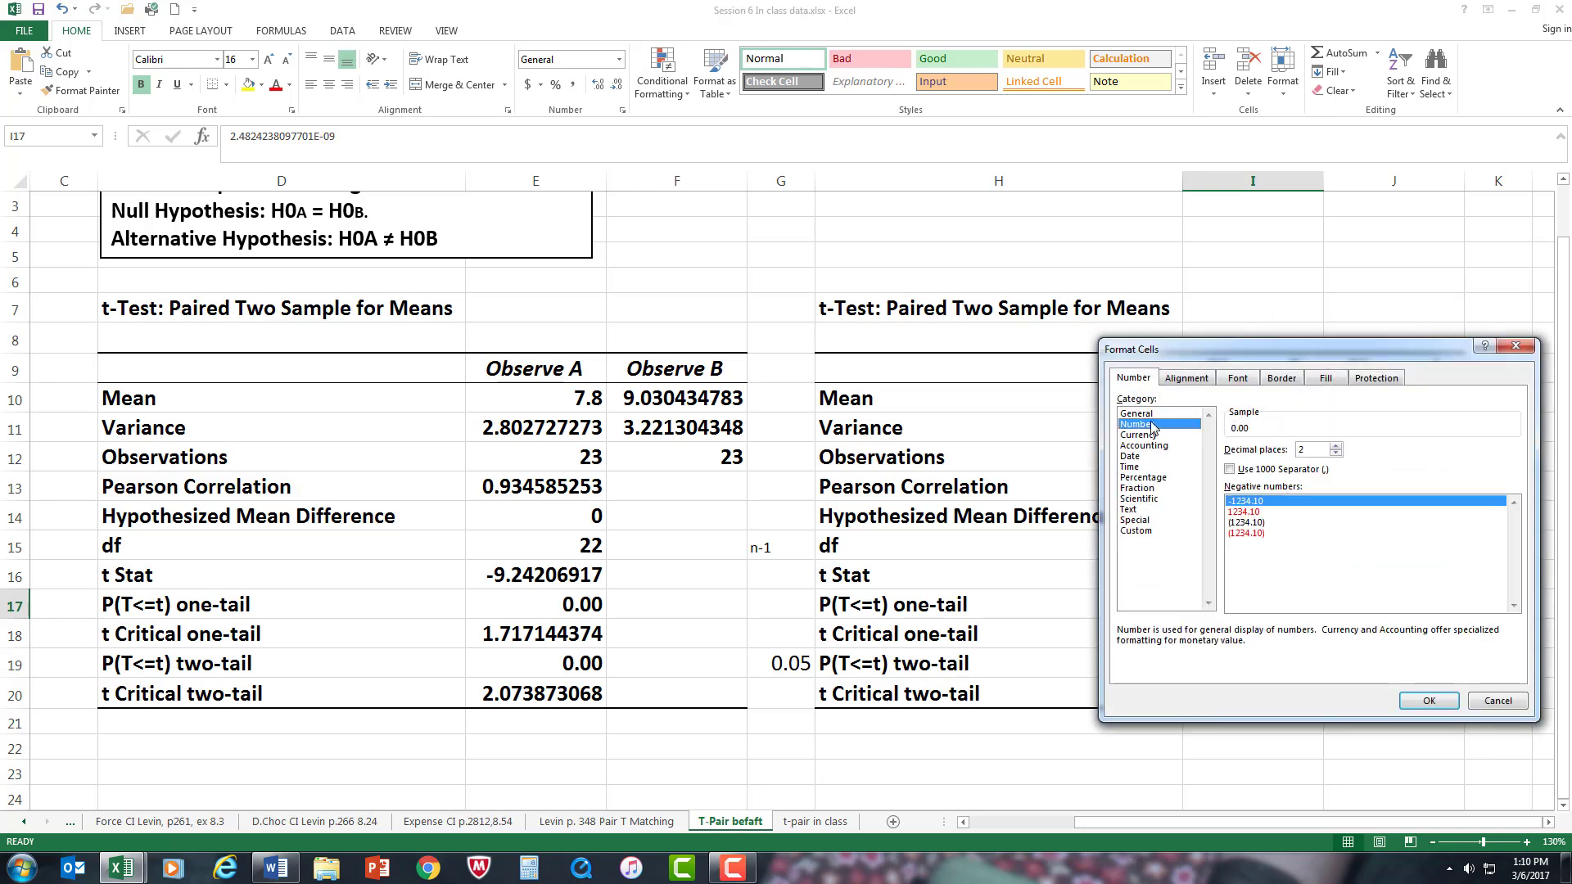
click(1431, 702)
click(1272, 661)
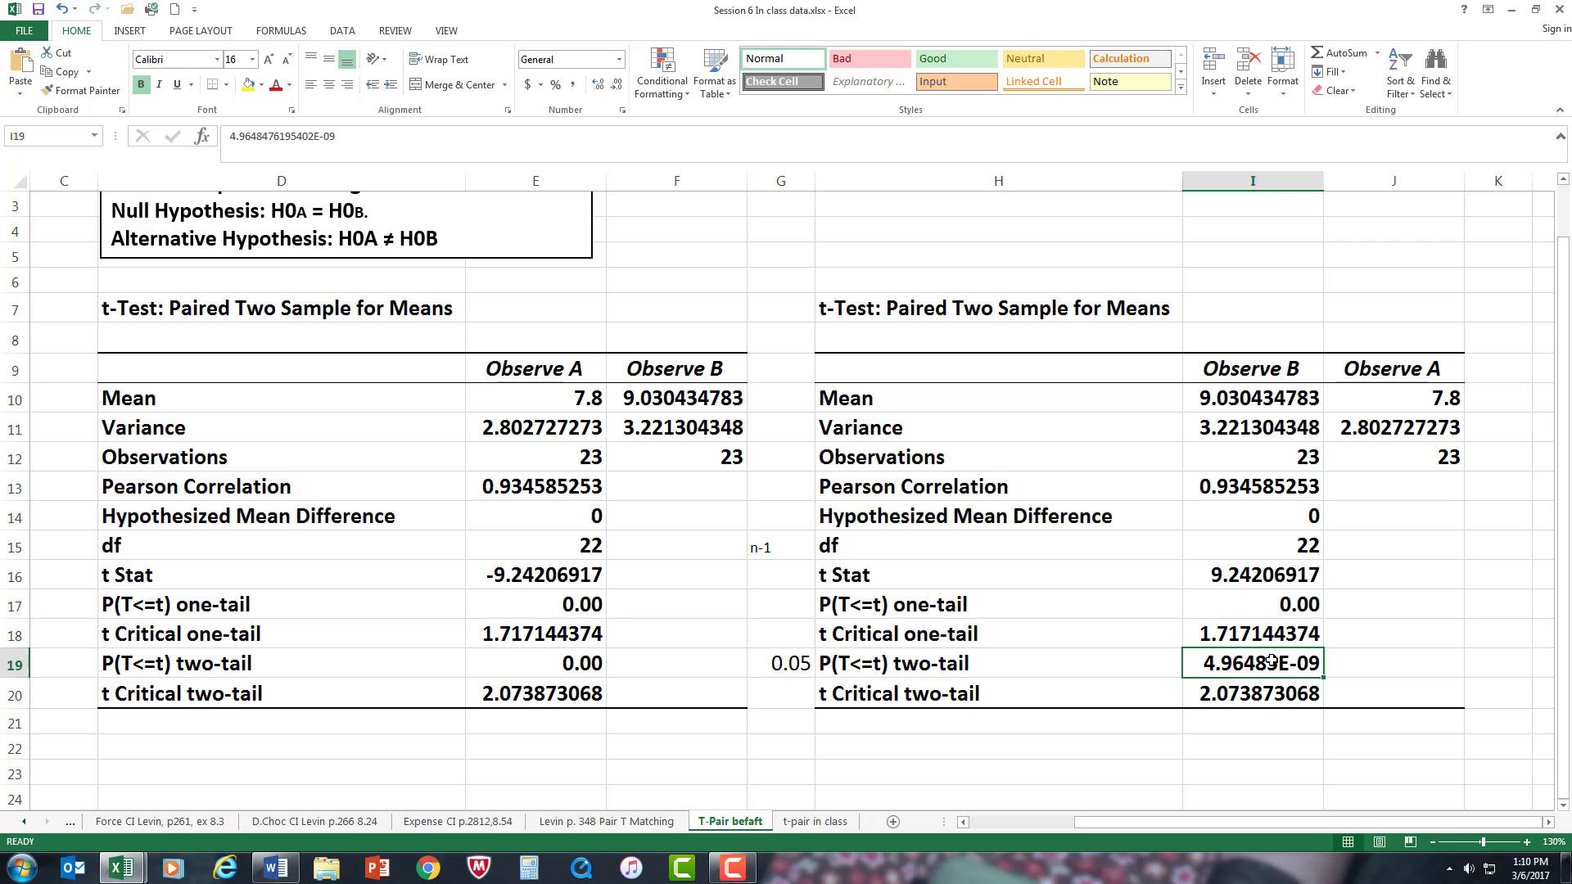
right_click(1273, 663)
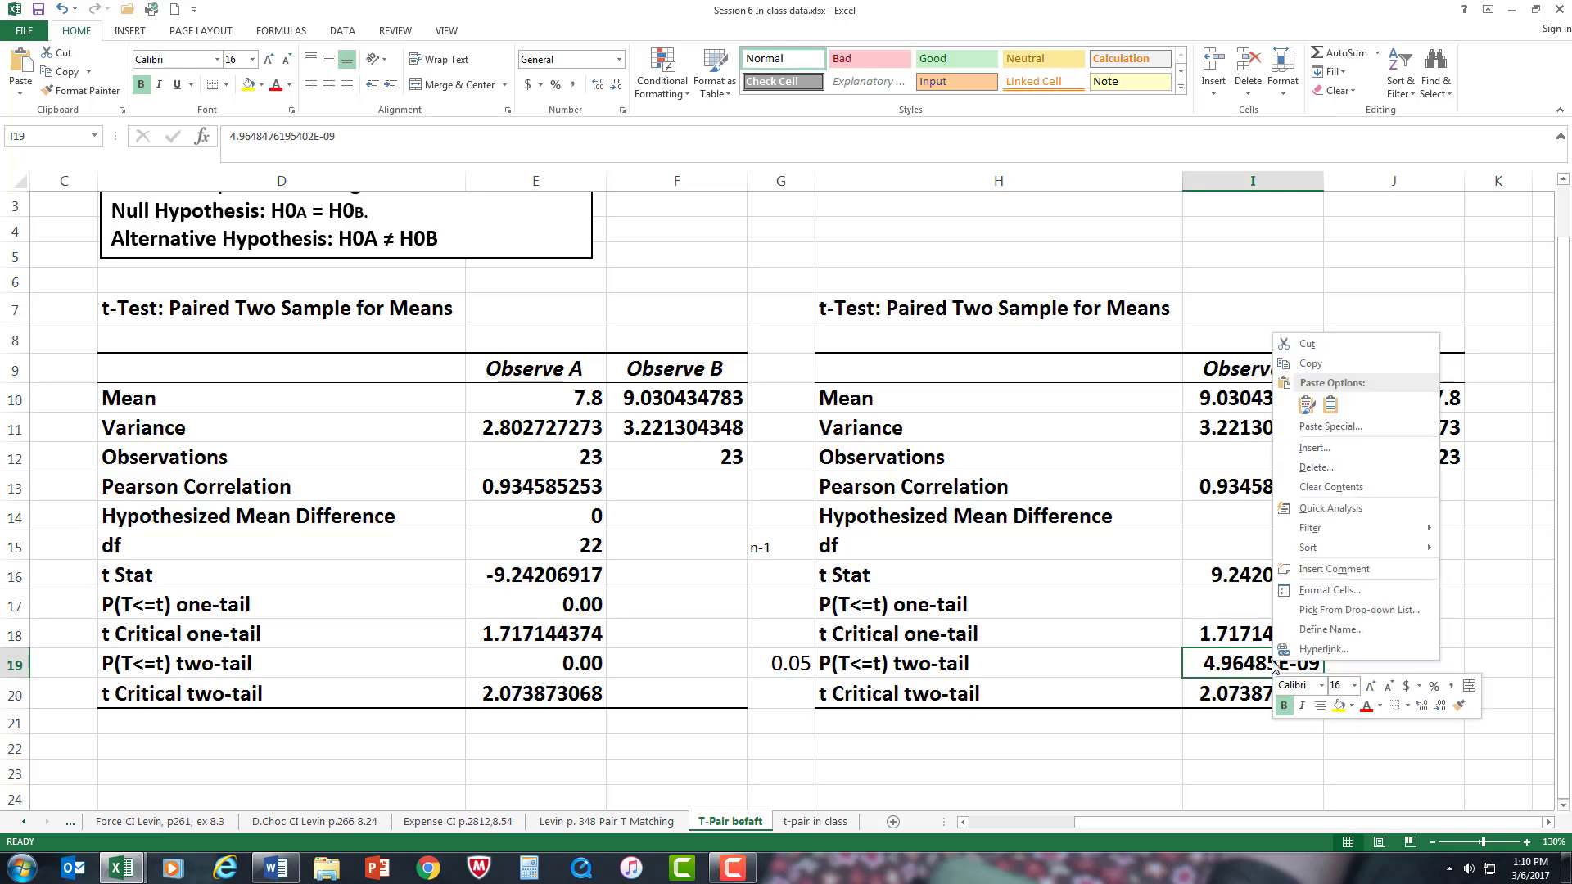
click(1341, 591)
click(1164, 468)
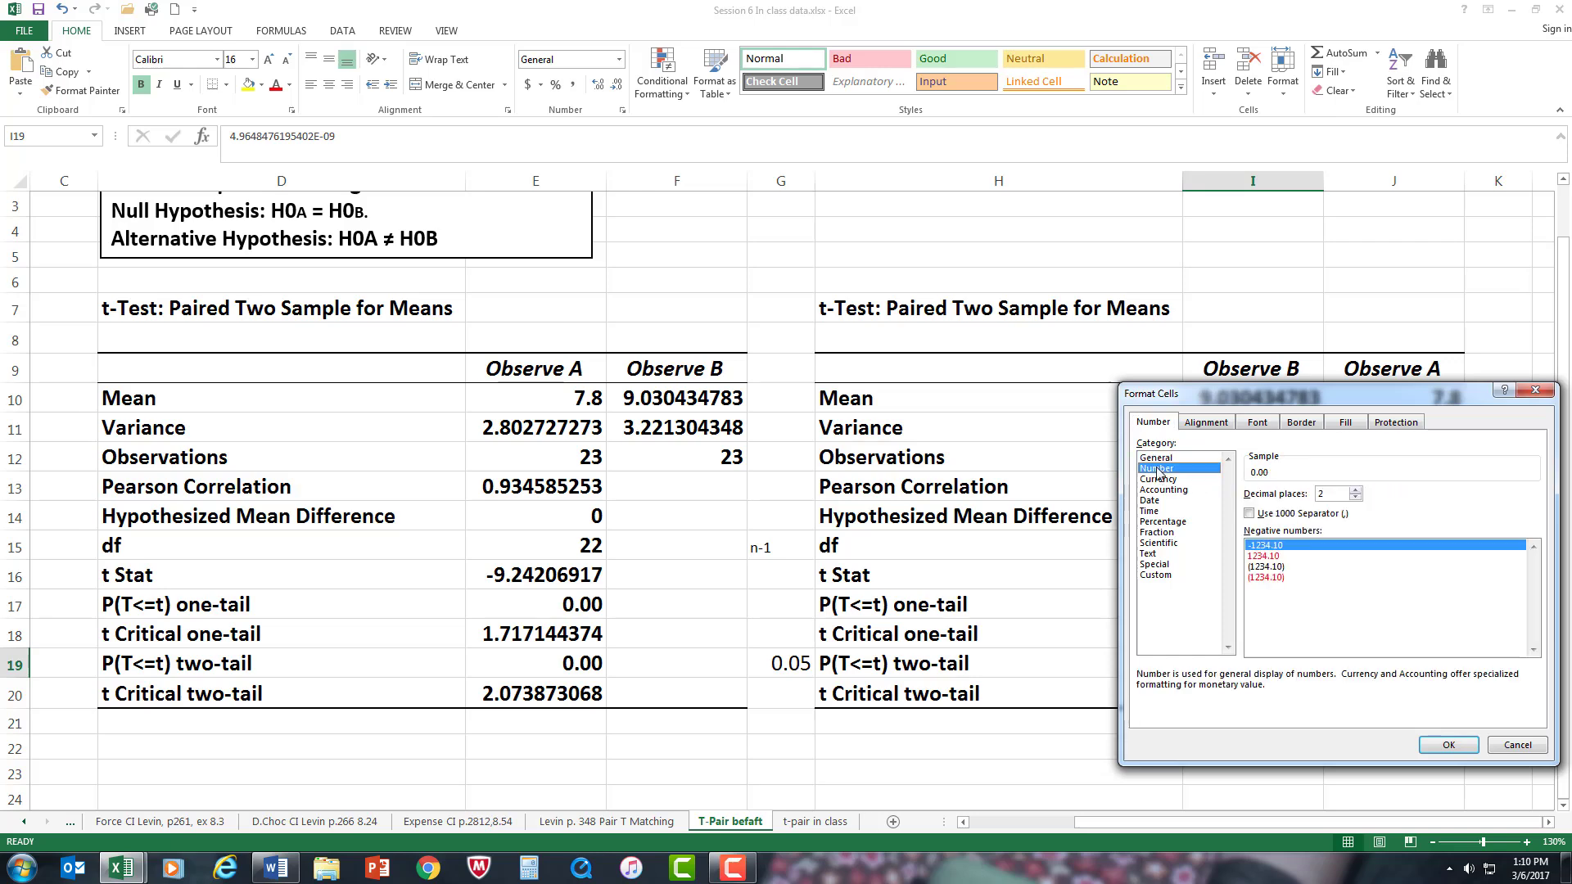
click(1446, 747)
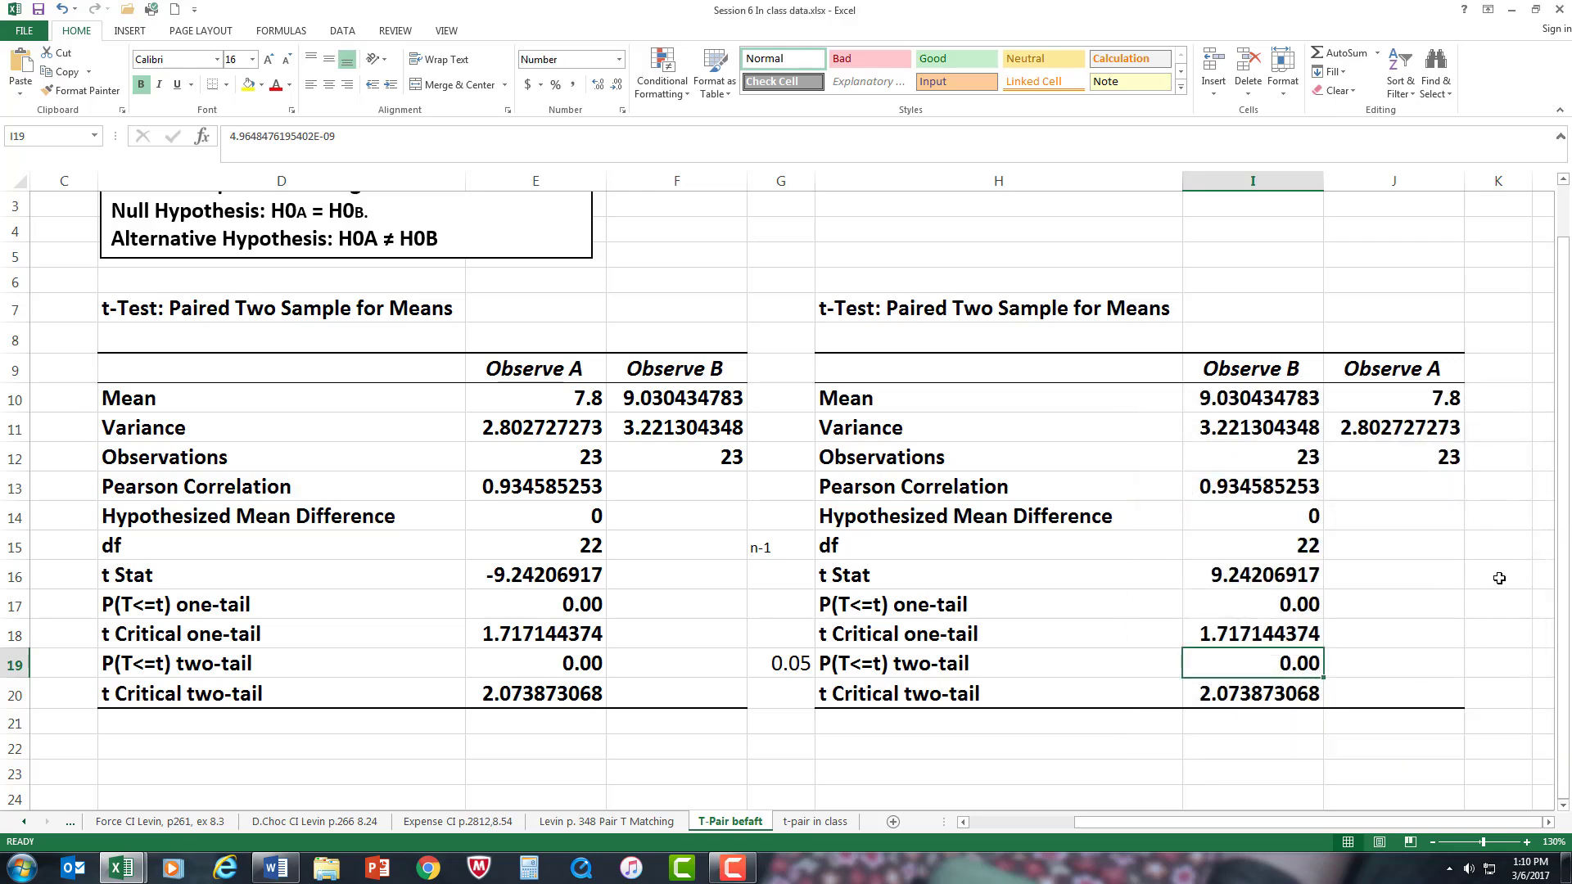
click(1499, 578)
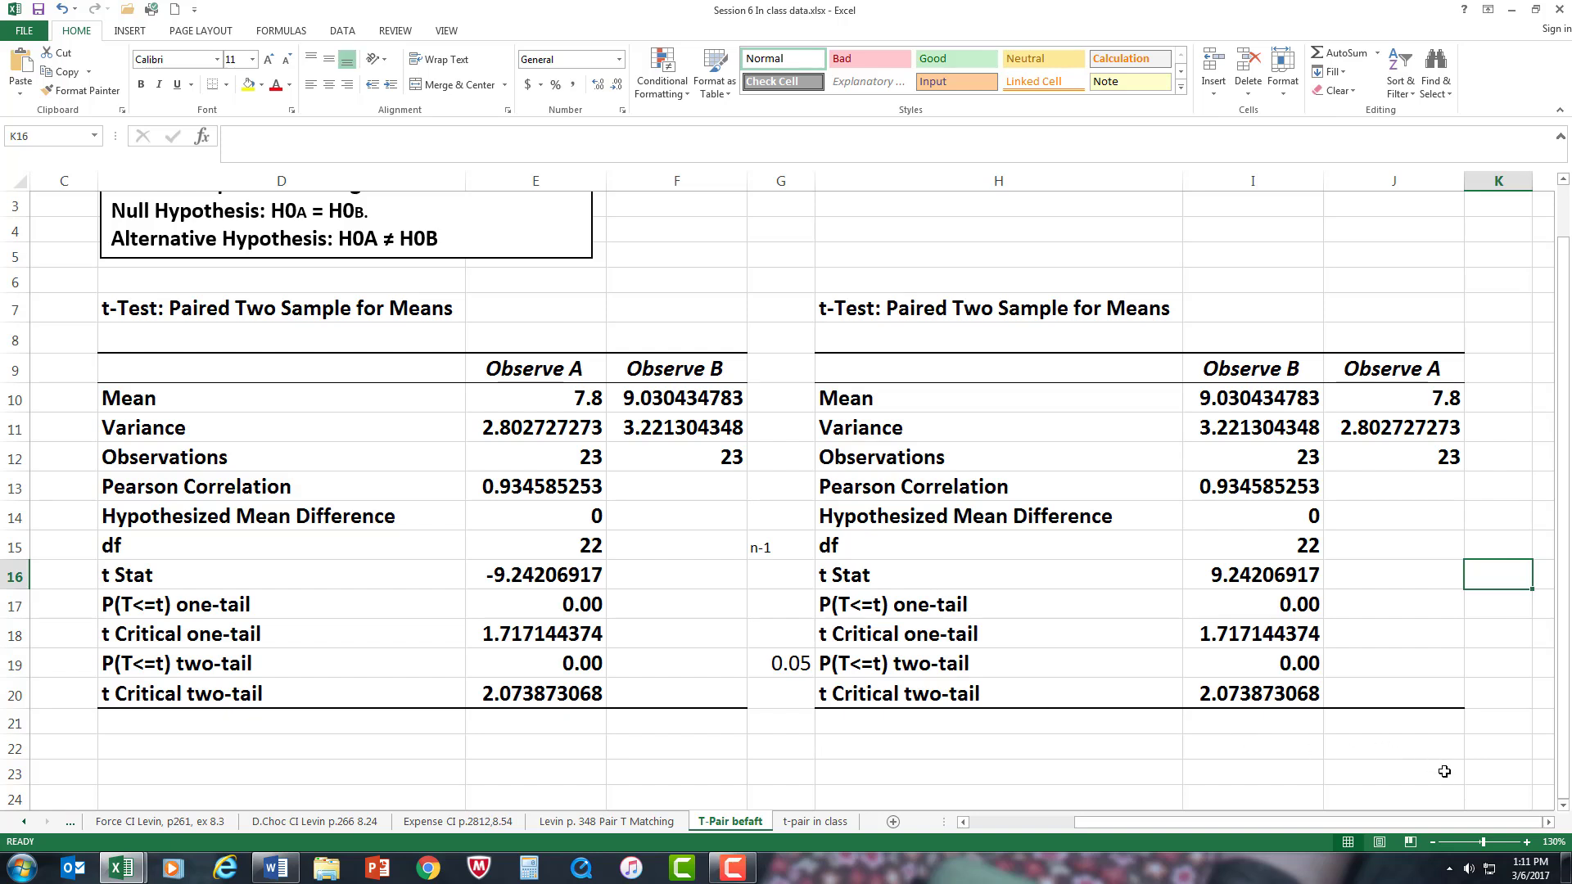
click(1490, 778)
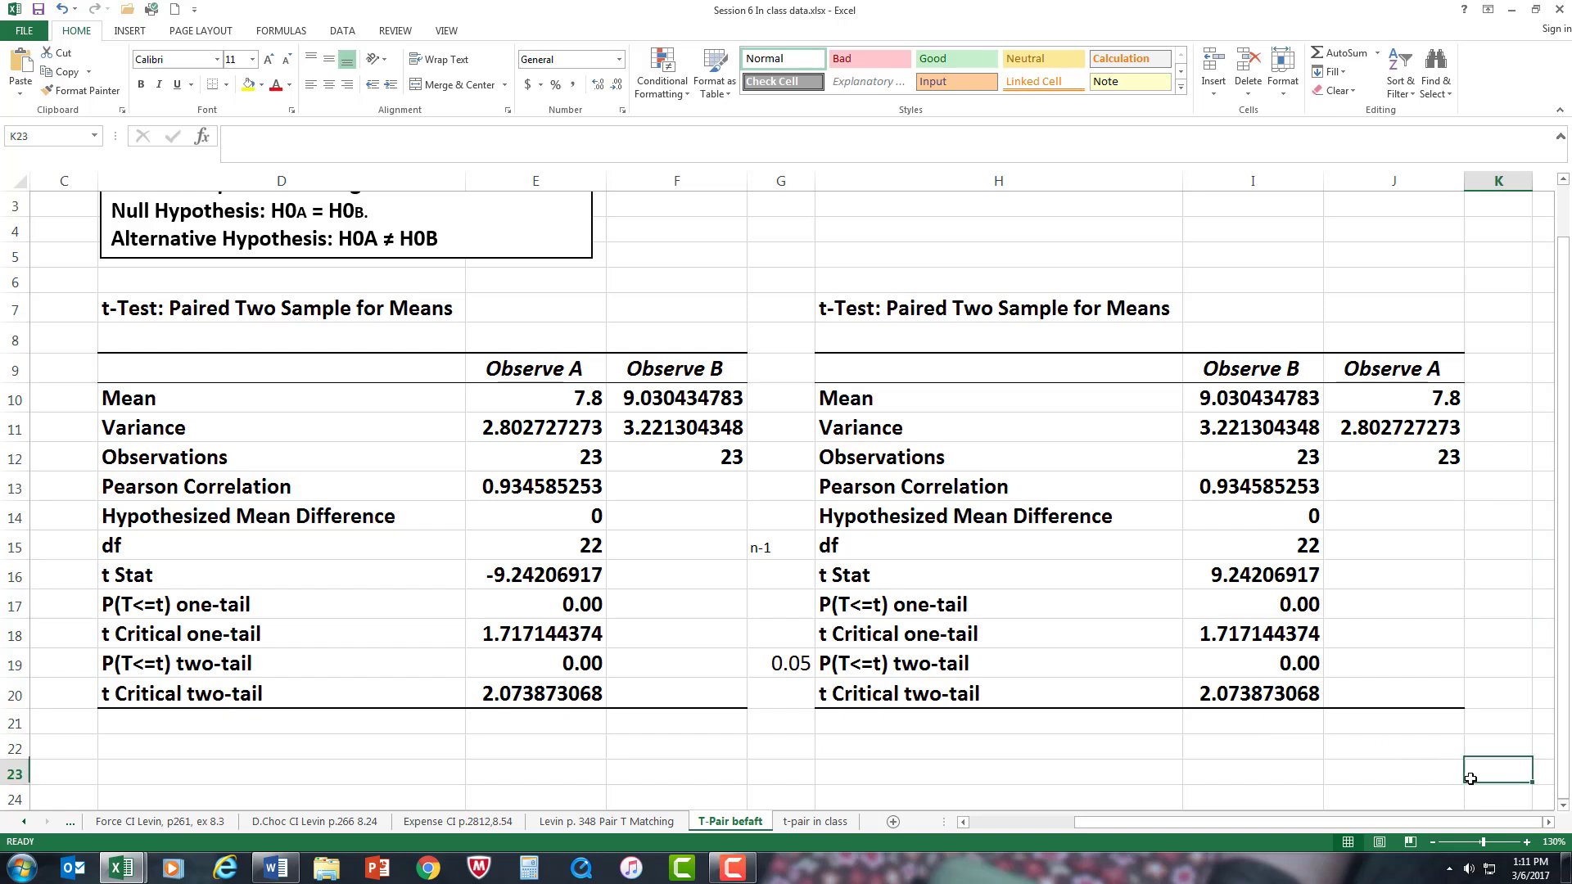